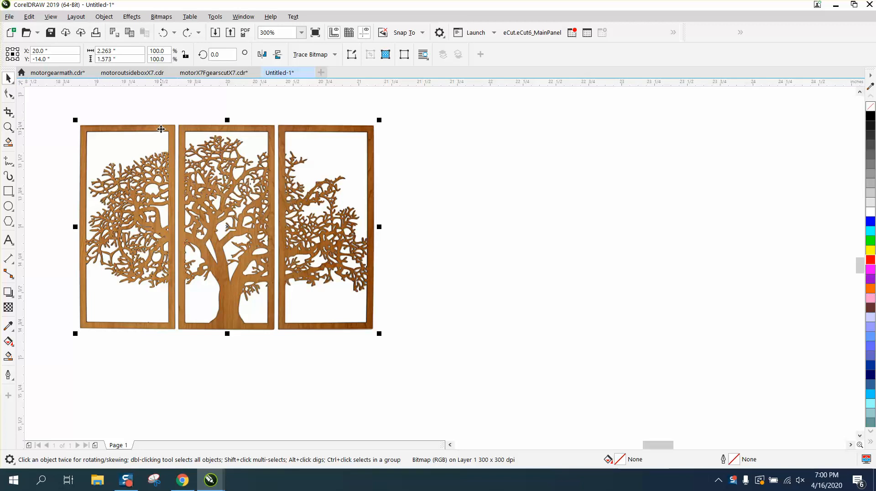
Step: Place two copies of the three-panel tree image in a row to the right of the original
click(164, 113)
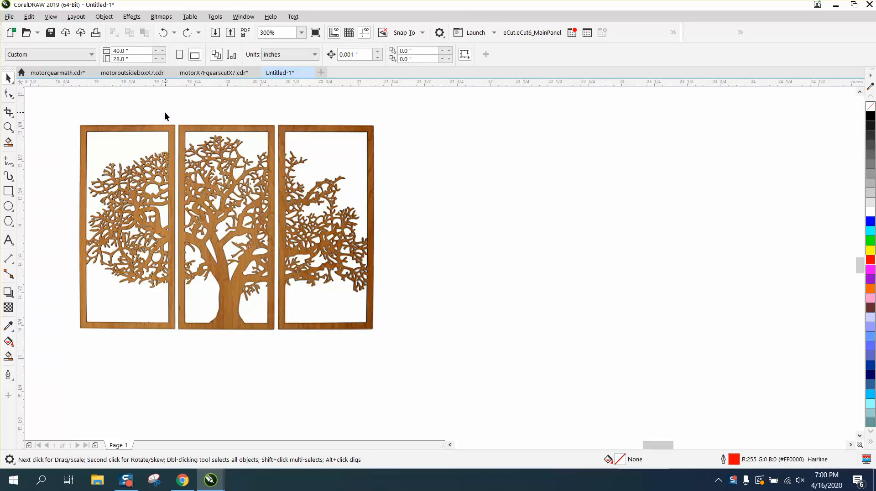
click(167, 129)
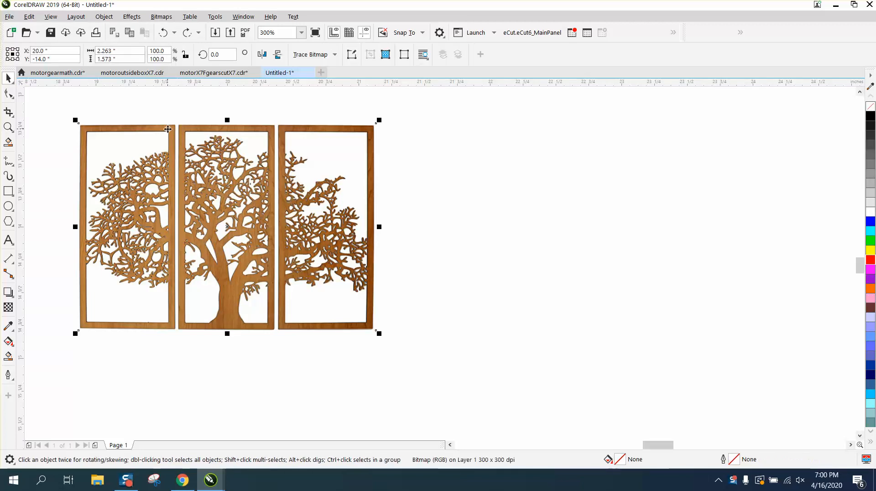
key(KP_Add)
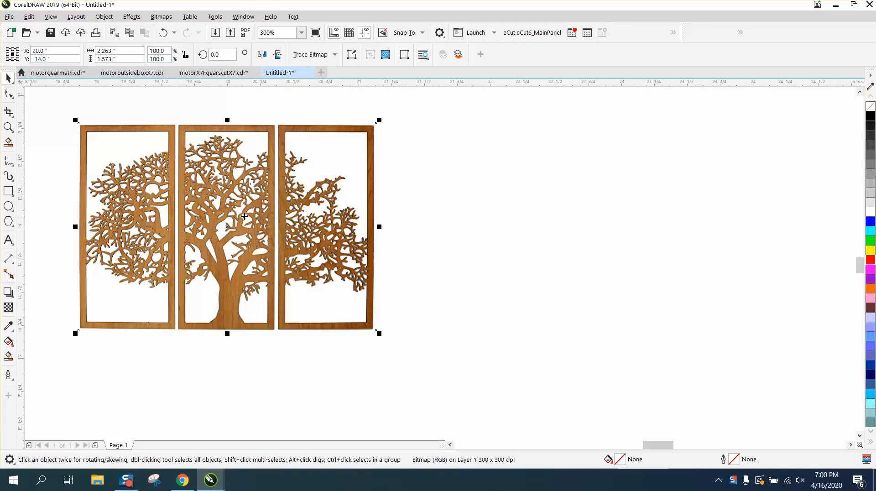
drag(238, 217, 539, 216)
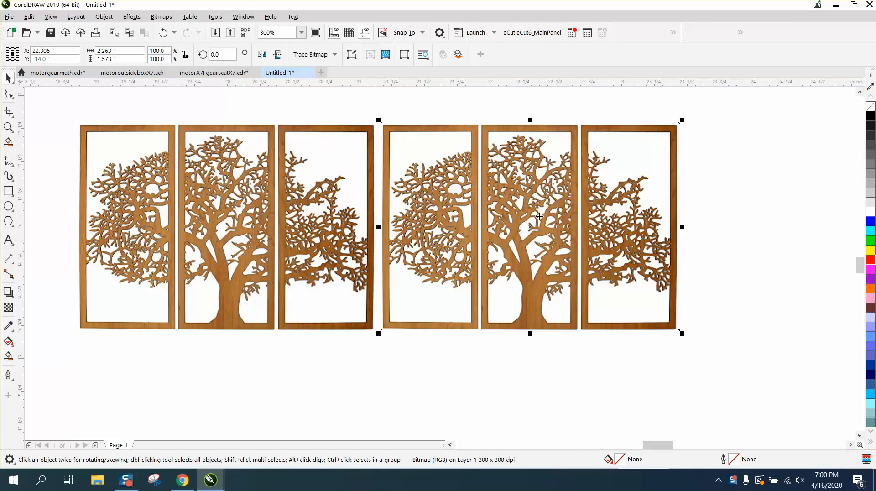
key(ctrl+d)
scroll(425, 211, down, 2)
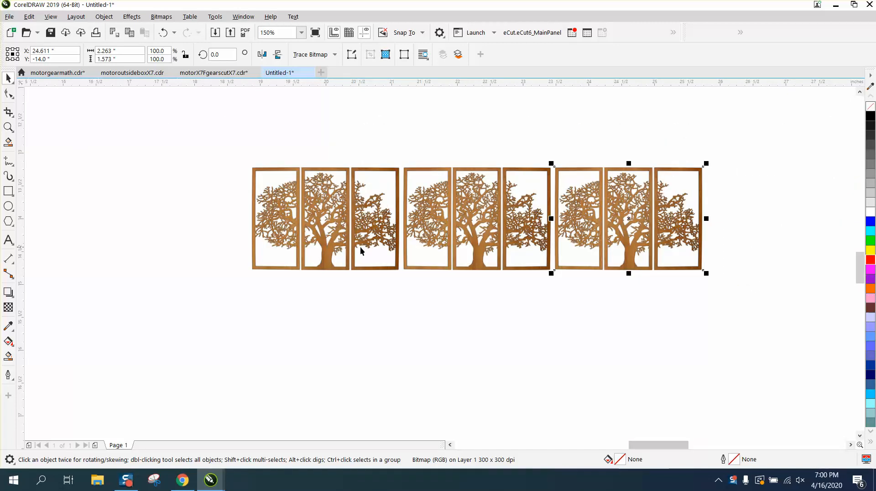
Step: Crop the leftmost image down to its left framed panel
click(9, 127)
drag(242, 143, 795, 330)
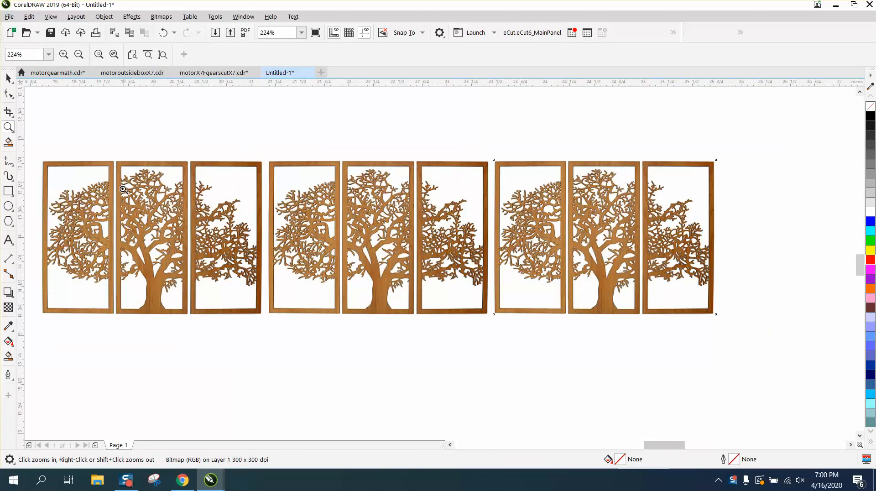
click(10, 79)
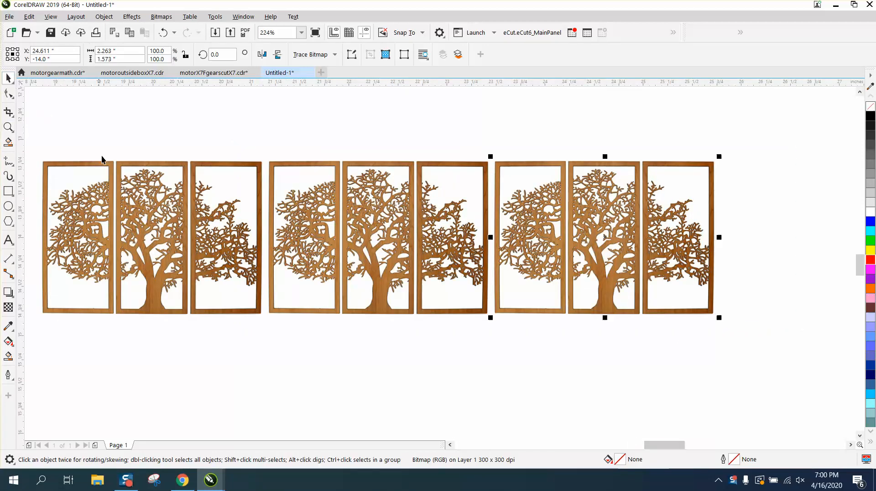
click(135, 165)
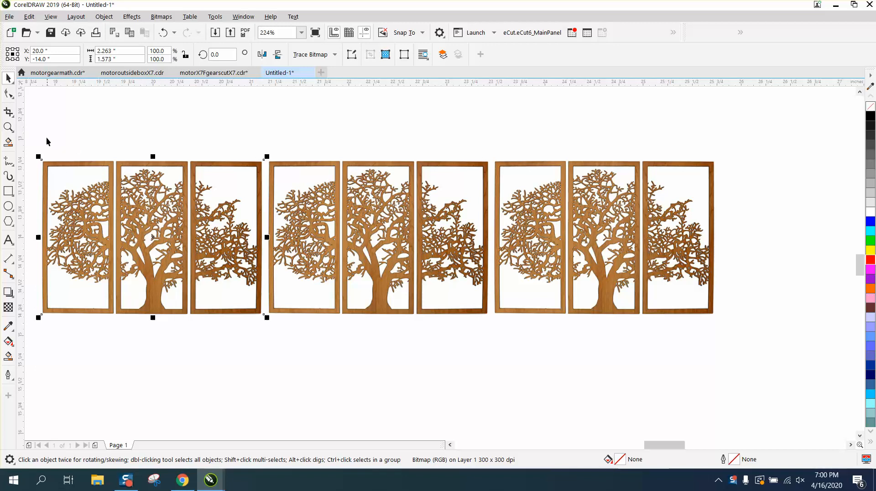
click(9, 113)
drag(39, 141, 115, 339)
click(50, 104)
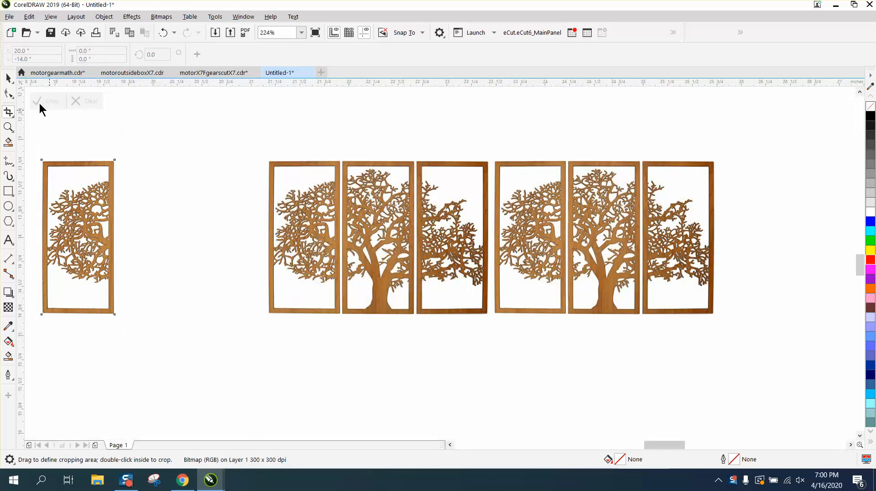
Step: Crop the middle image down to its center panel with the tree trunk, using a crop area about 0.786 inches wide
click(7, 78)
click(309, 180)
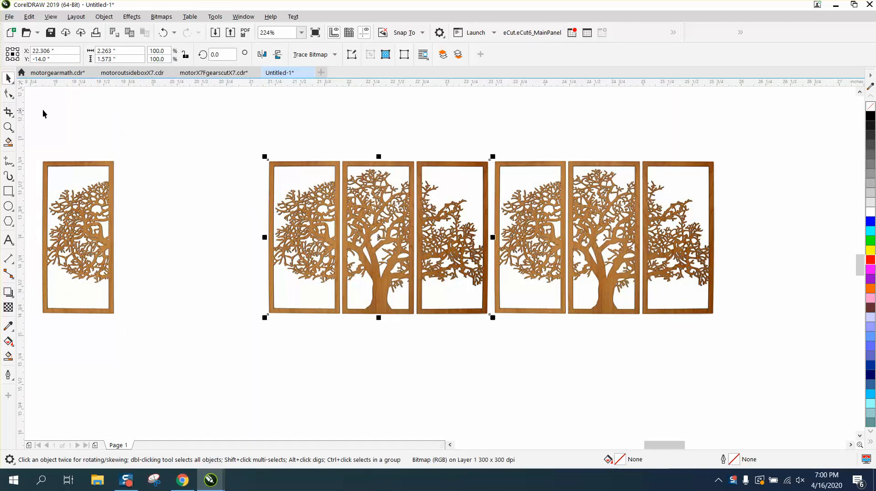
click(9, 111)
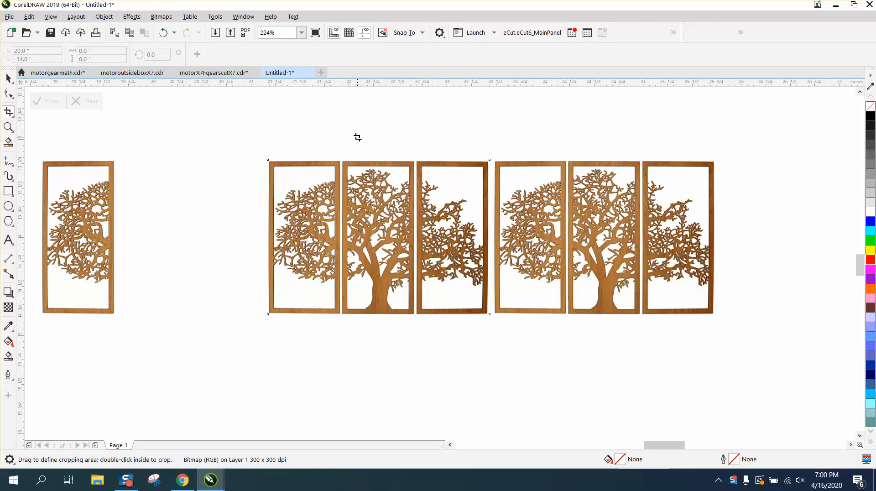
drag(336, 138, 417, 329)
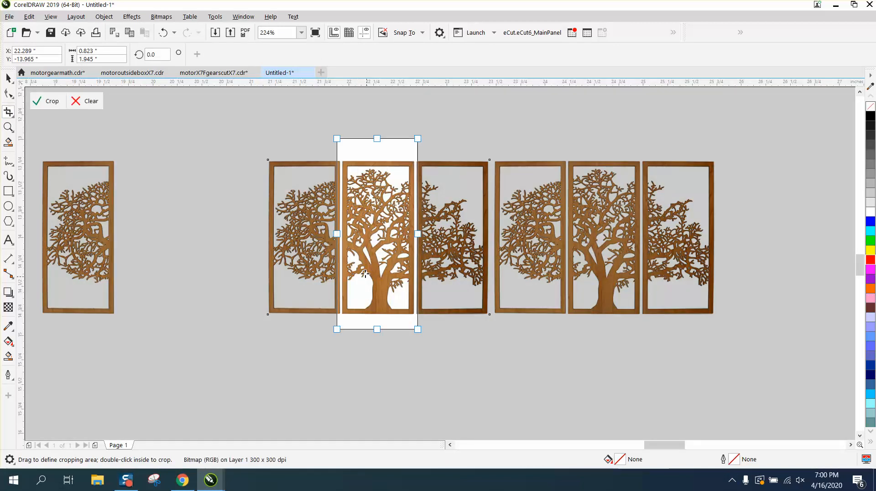
drag(338, 234, 341, 235)
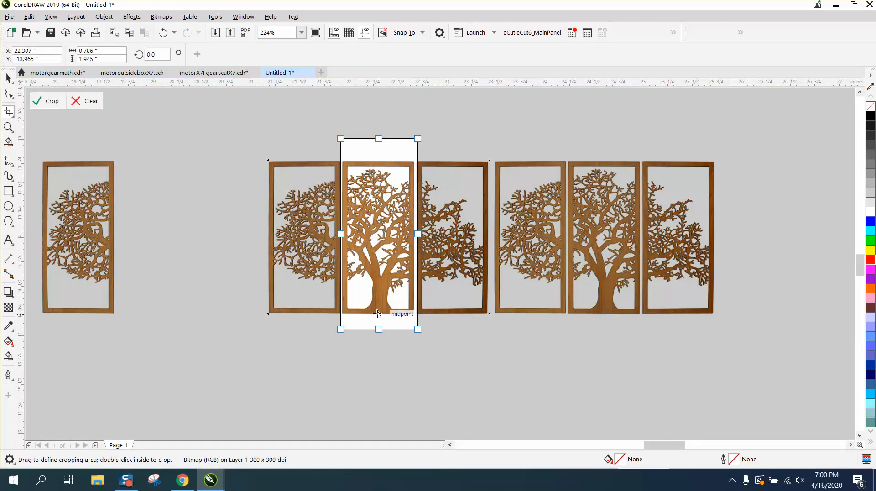
click(55, 102)
Step: Crop the rightmost image down to its right panel, using a crop area about 0.782 by 1.654 inches
click(8, 78)
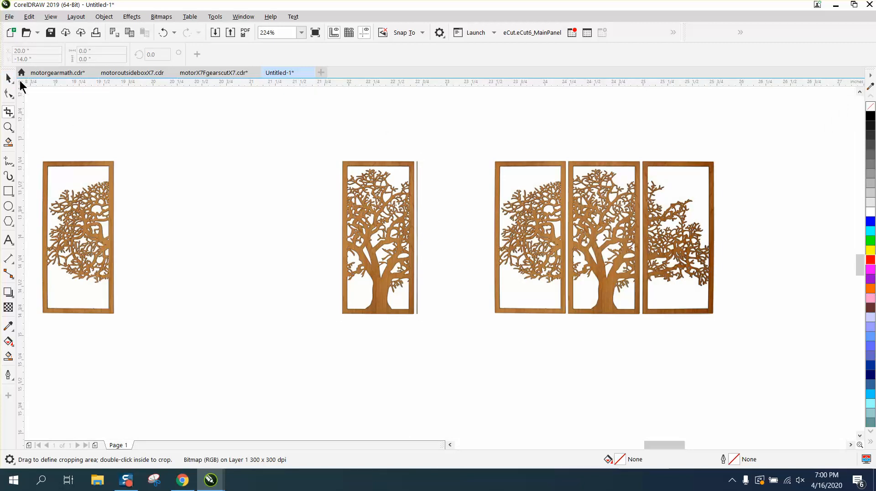
click(604, 242)
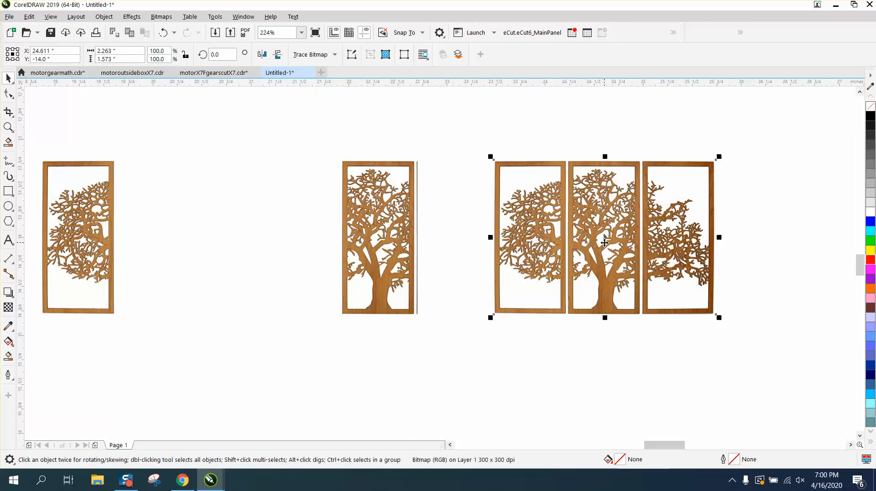
click(8, 112)
drag(642, 160, 718, 322)
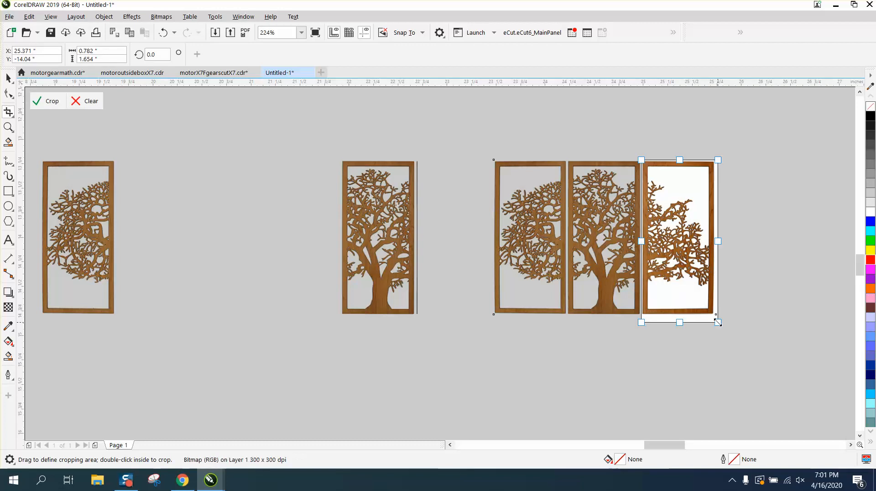
click(38, 101)
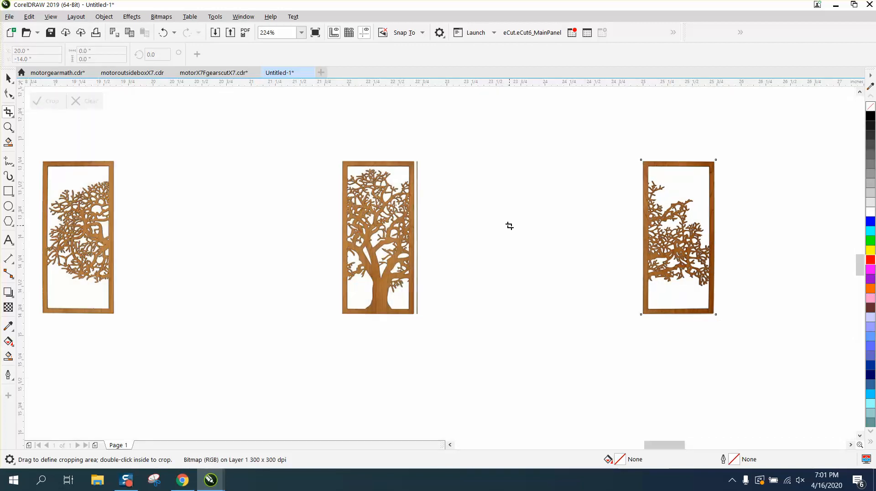
Step: Move the three cropped panels closer together, leaving the trunk panel between the left and right ones
click(9, 78)
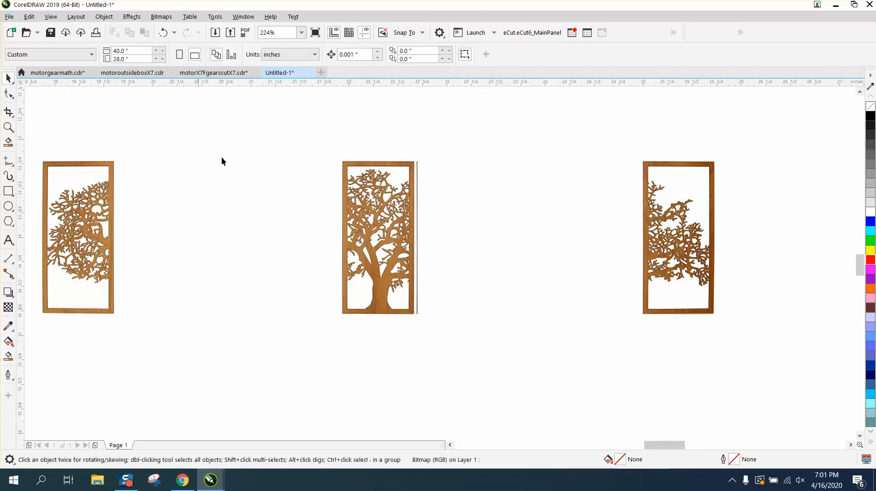
drag(417, 189, 430, 194)
drag(100, 221, 238, 218)
drag(648, 220, 526, 232)
drag(406, 232, 470, 233)
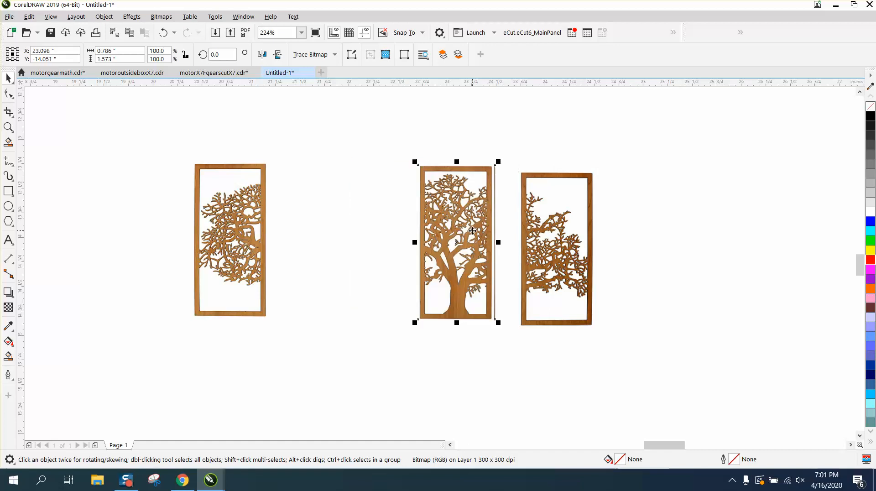
Step: Crop the trunk panel again to about 0.768 inches wide, cutting off the thin stray strip along its right edge
click(8, 127)
drag(416, 155, 543, 323)
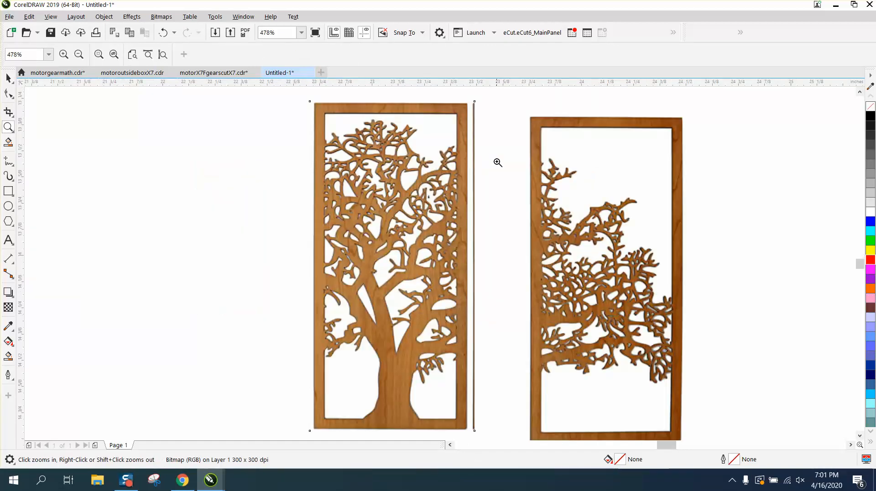
click(8, 78)
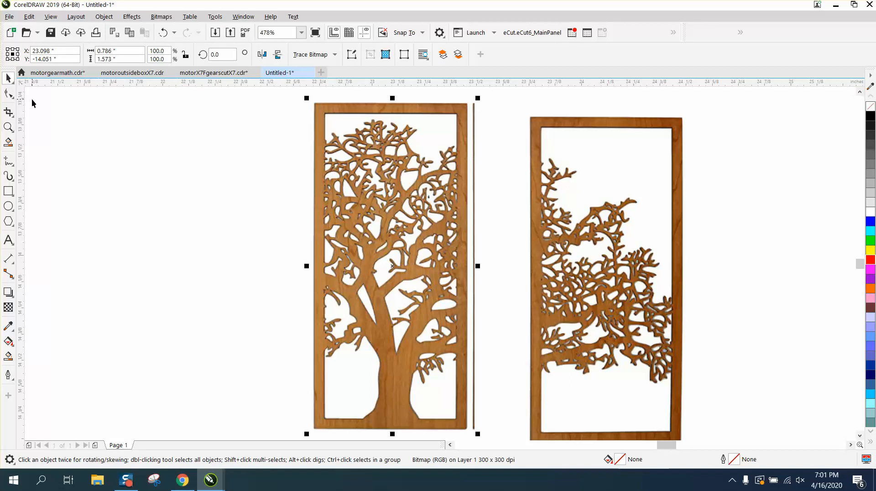
click(9, 112)
drag(308, 101, 471, 397)
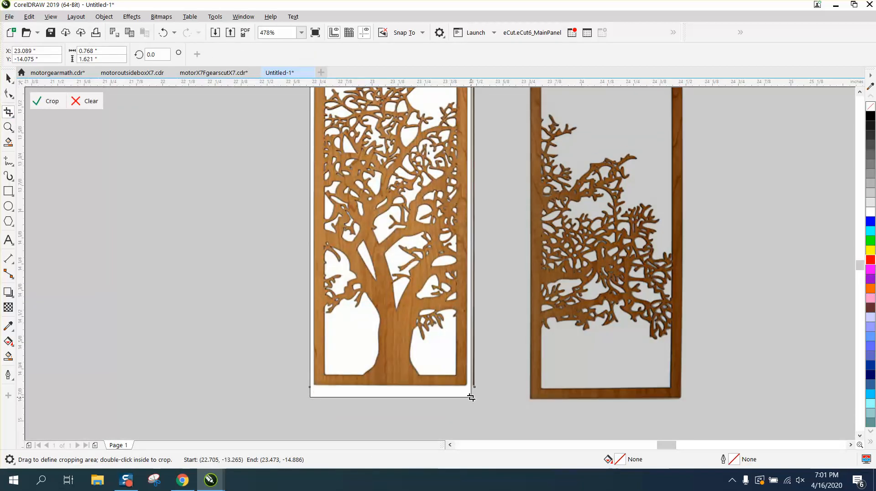
click(47, 101)
Step: Resample the left panel bitmap at 300 dpi and 100% size, with anti-aliasing and the aspect ratio maintained
scroll(238, 257, down, 3)
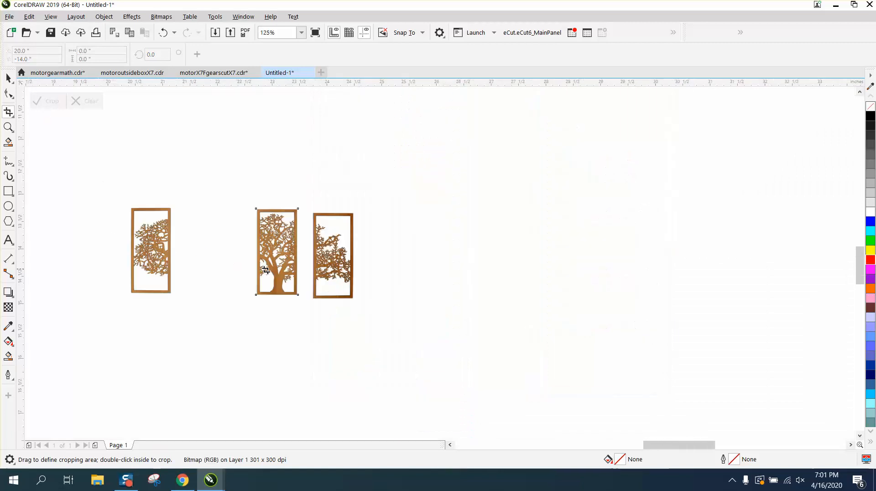
click(9, 126)
drag(130, 207, 230, 296)
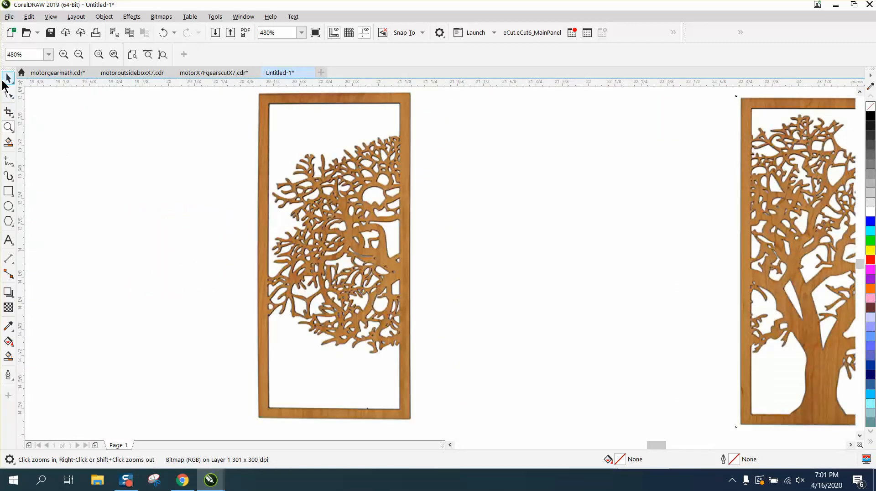
click(8, 78)
click(299, 195)
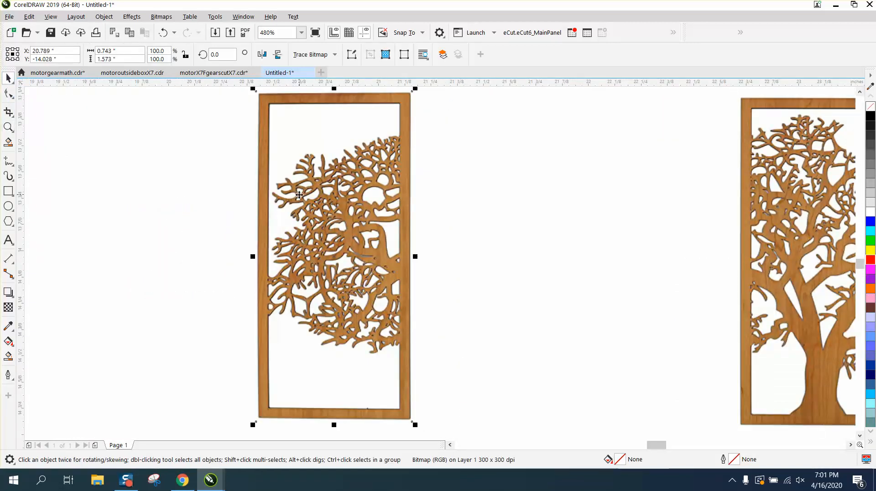
click(166, 18)
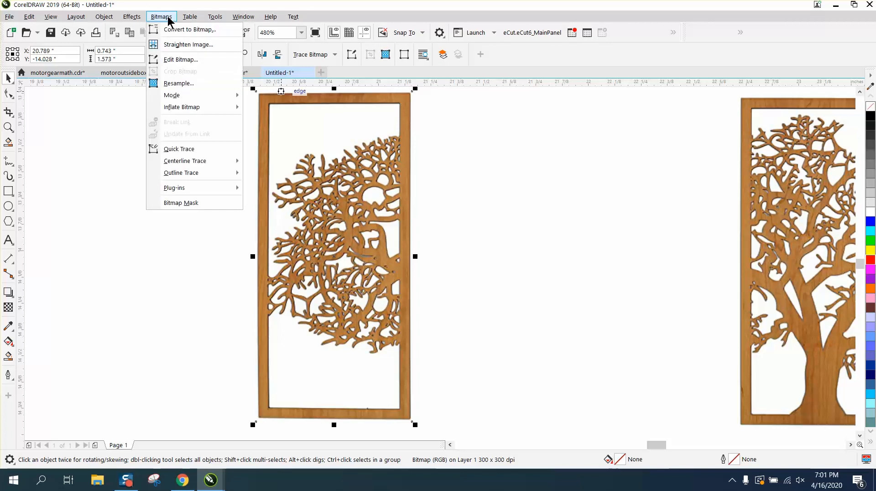
click(196, 84)
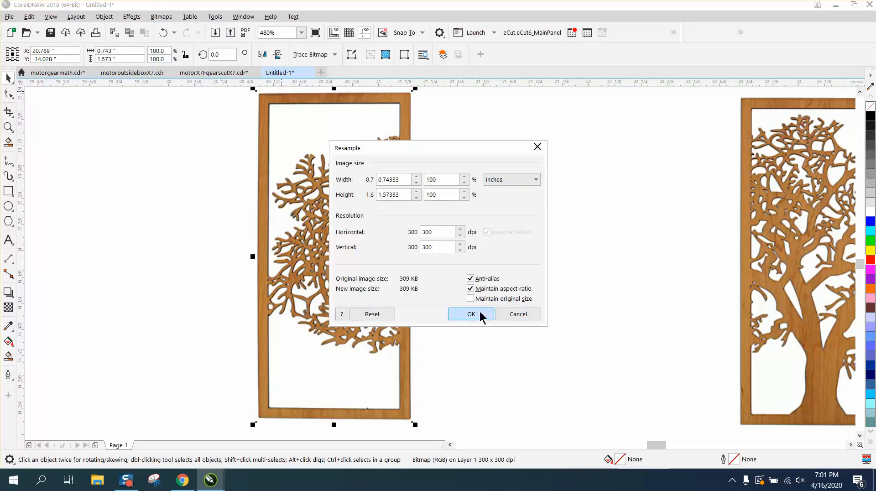
click(480, 314)
Step: Convert the left panel to a 300 dpi Black and White (1-bit) bitmap with anti-aliasing and no dithering
click(162, 18)
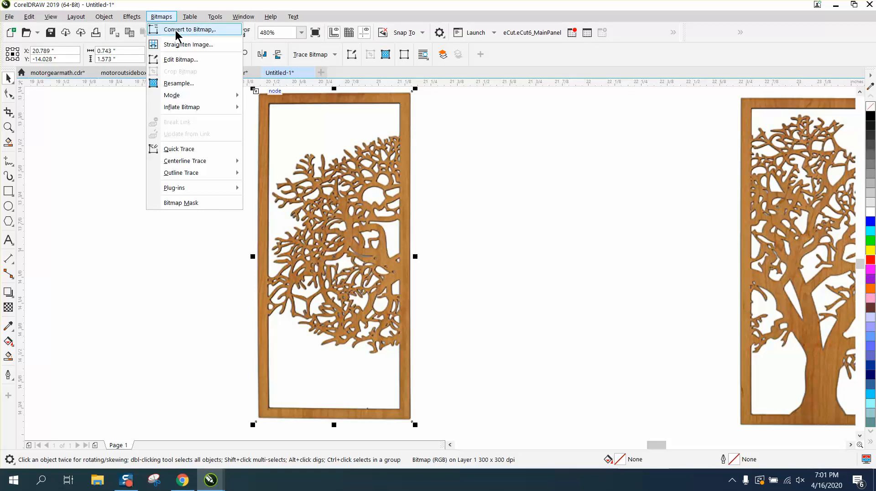
click(170, 29)
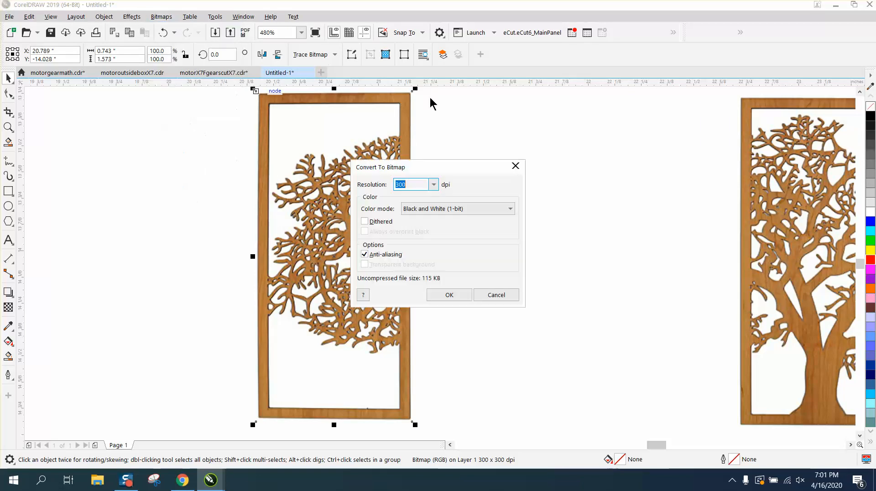
click(451, 296)
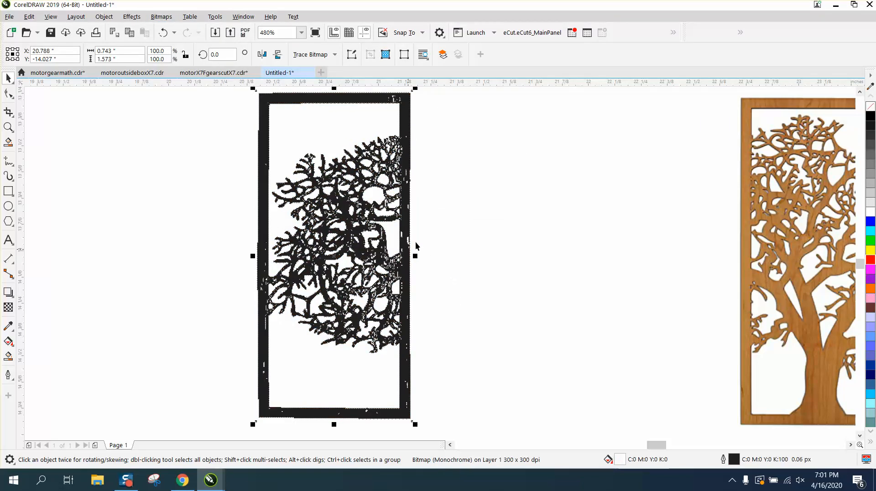
Step: Outline-trace the black-and-white left panel as Clipart and move the traced group to the right of the bitmap
click(329, 55)
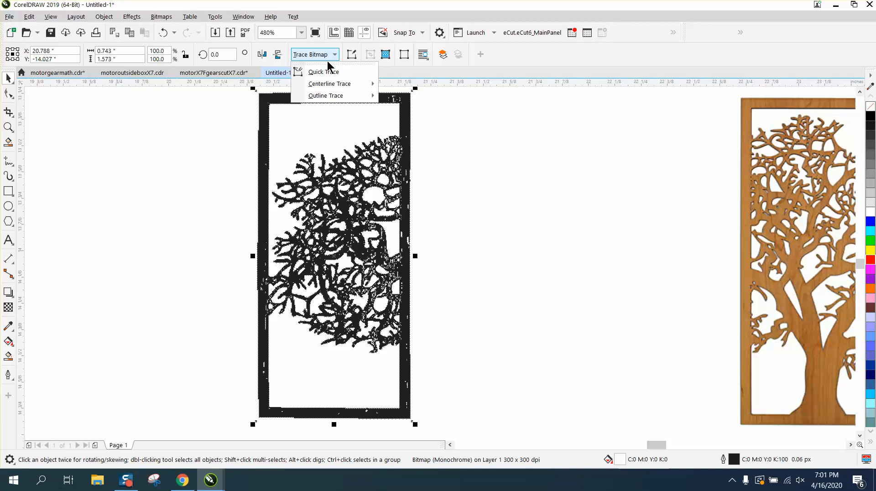
mouse_move(343, 97)
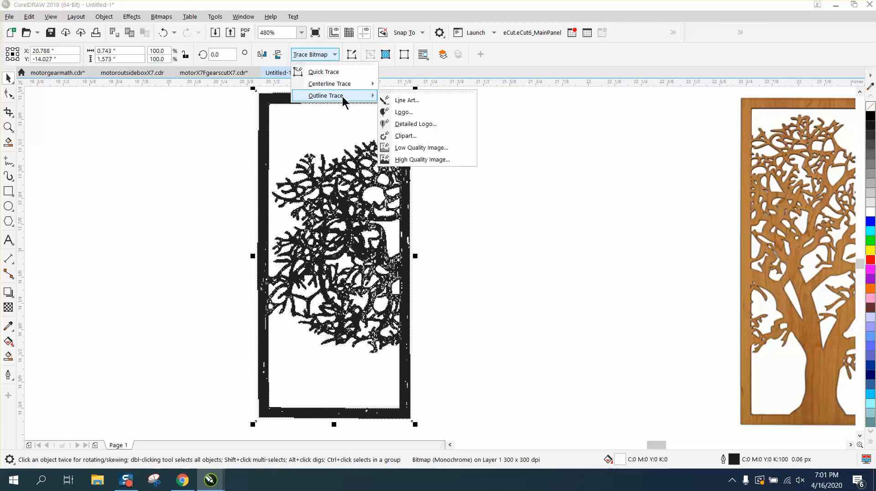
click(412, 136)
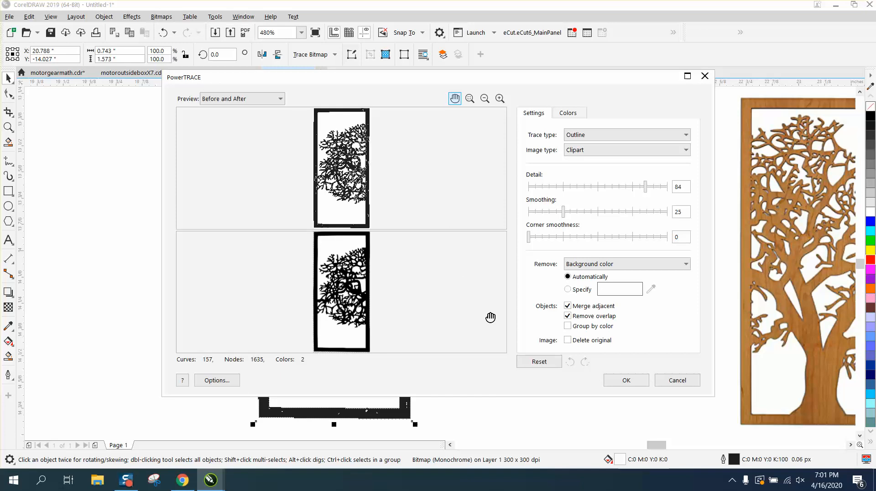
click(626, 380)
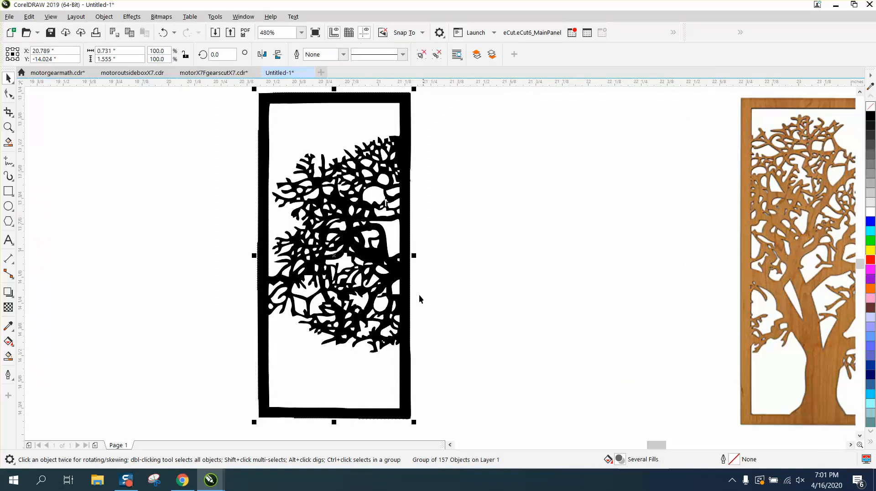
drag(369, 250, 538, 246)
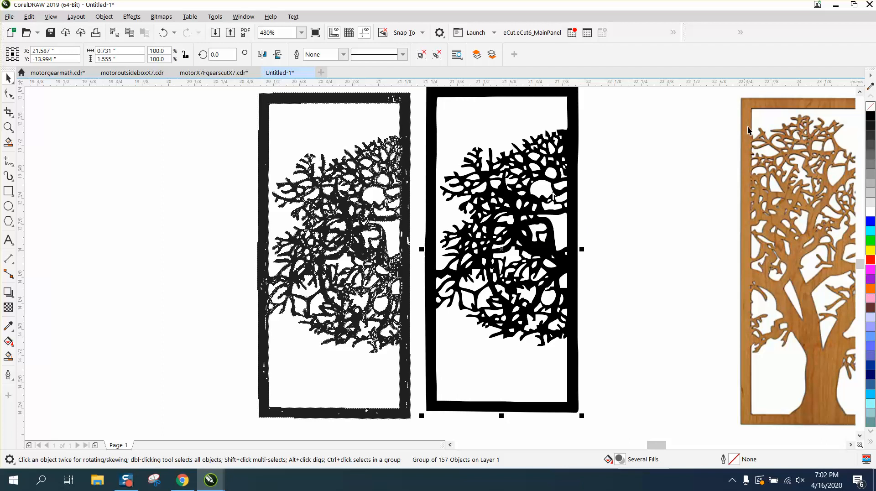
Step: Remove the fill from the left panel's traced group and give it a red outline
click(869, 106)
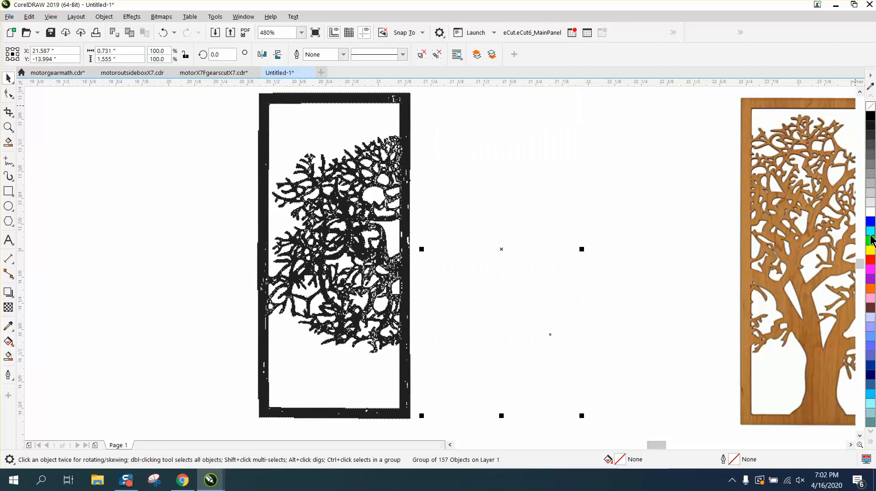
right_click(870, 259)
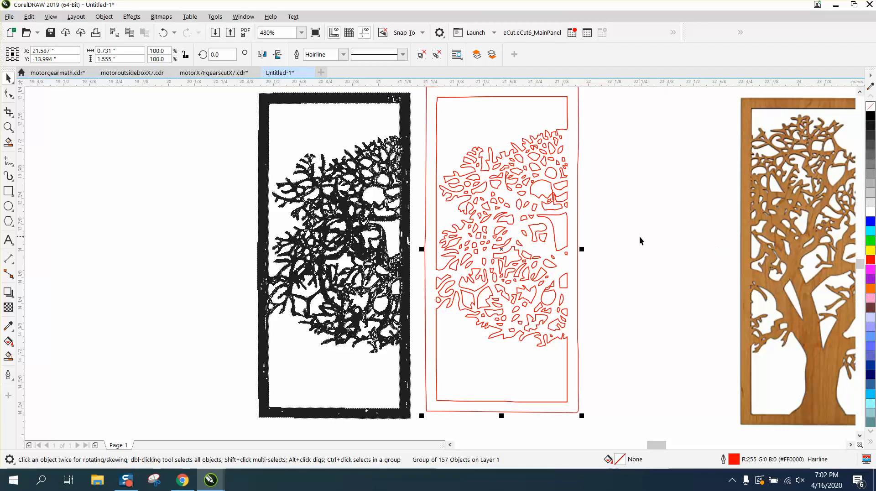
Step: Delete the left panel's black-and-white bitmap and move the red trace into the space it occupied
click(382, 192)
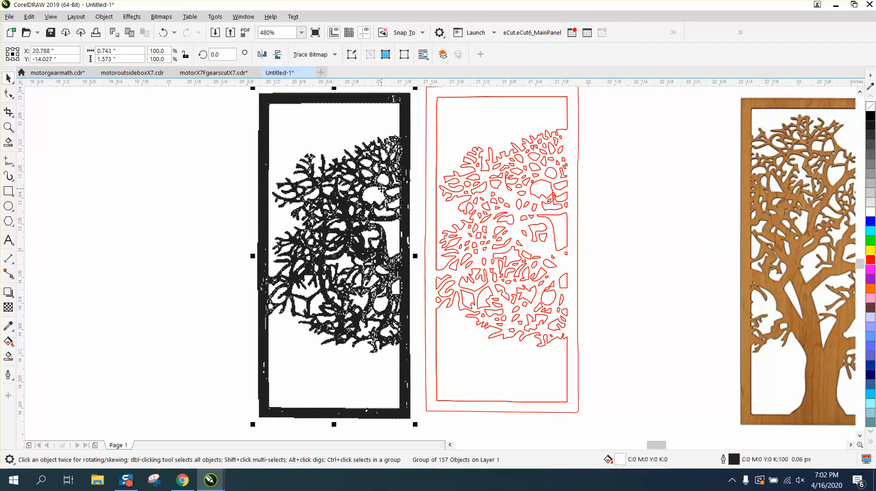
key(Delete)
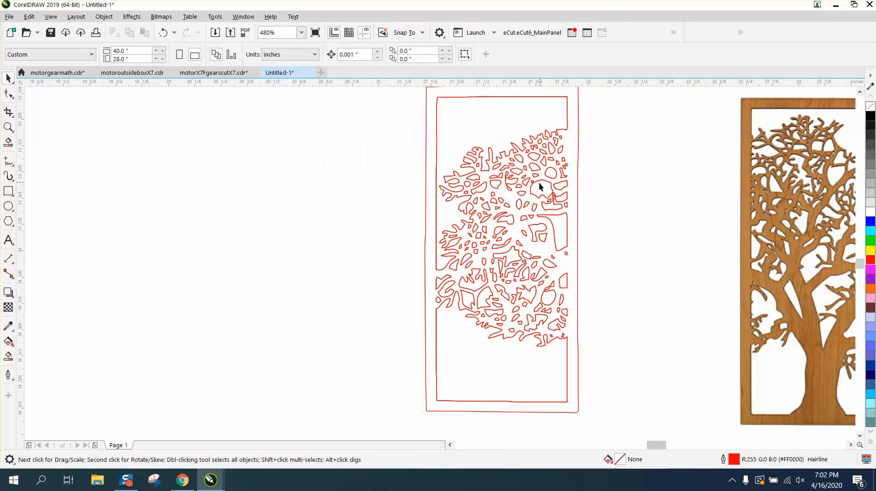
mouse_move(539, 187)
mouse_down()
mouse_move(336, 204)
mouse_move(298, 197)
mouse_up()
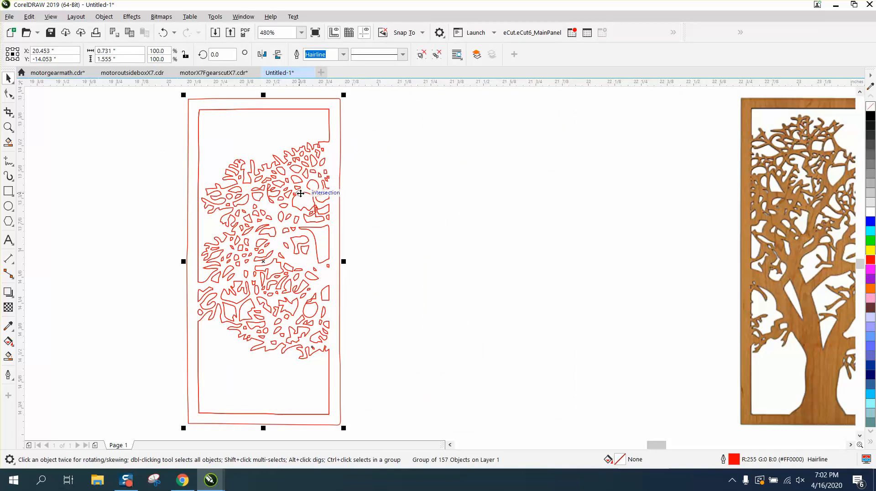
Step: Move the trunk panel closer to the red trace and resample it at 100% size, 301 by 300 dpi, with anti-aliasing
drag(771, 215, 449, 219)
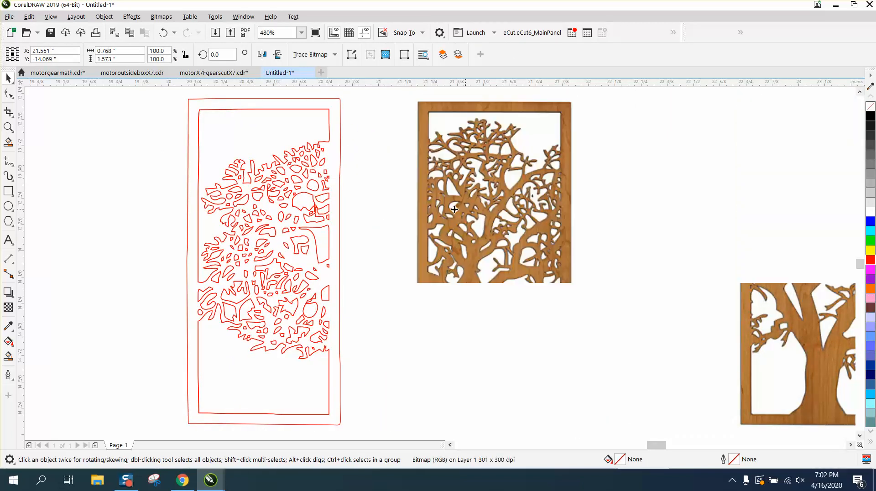
click(162, 17)
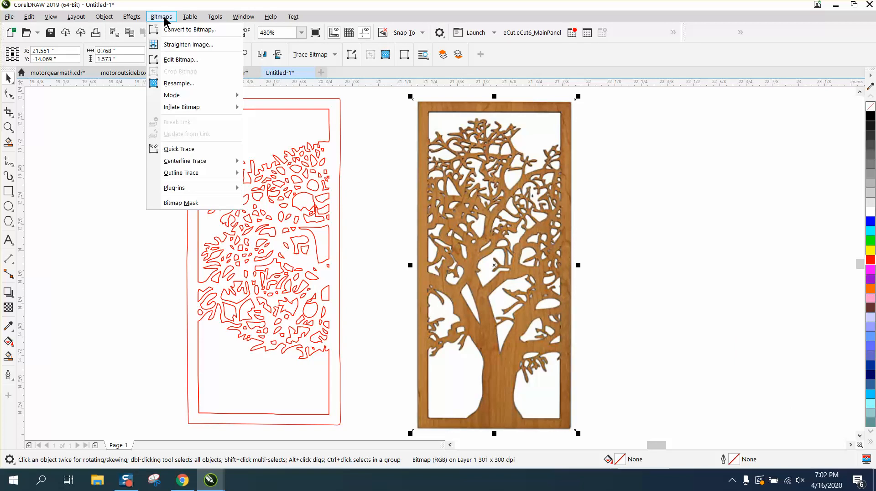
click(172, 83)
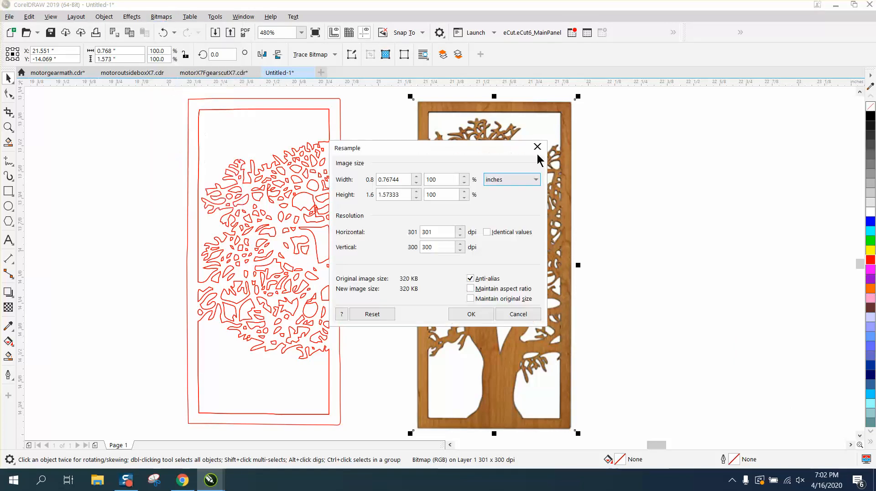
click(471, 314)
Step: Convert the trunk panel to a 300 dpi Black and White (1-bit) bitmap with anti-aliasing and no dithering
click(162, 17)
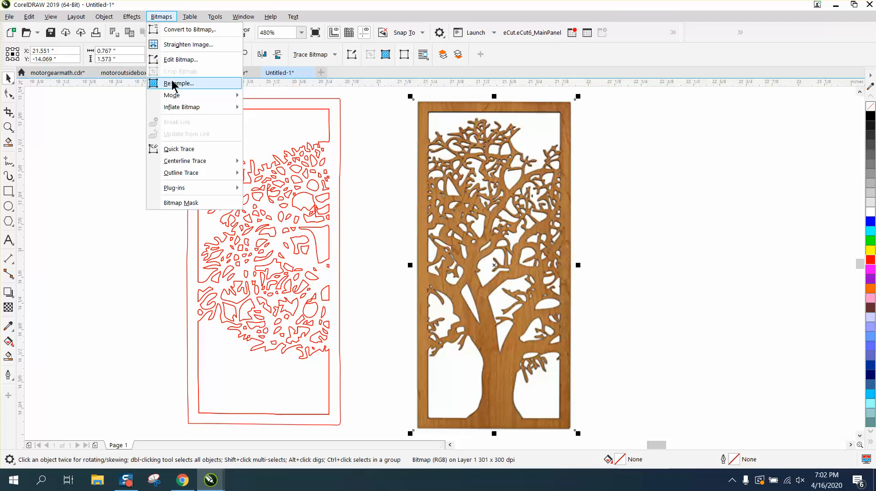
click(178, 31)
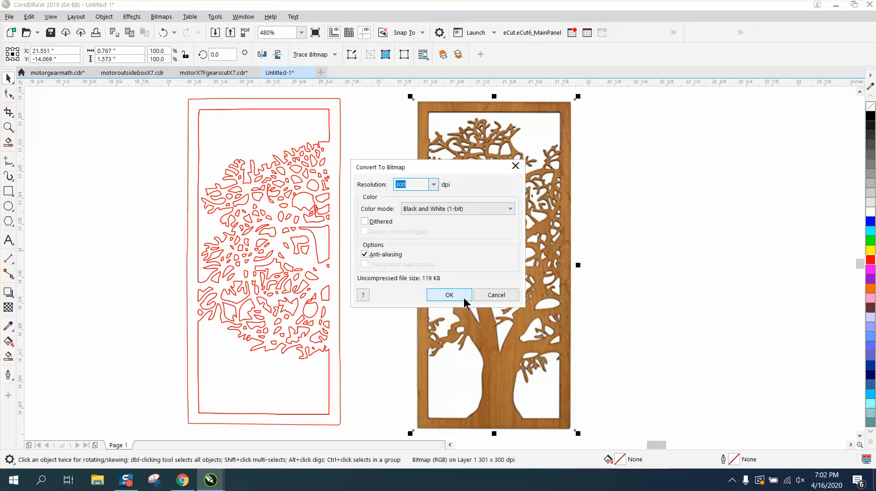
click(448, 297)
Step: Outline-trace the black-and-white trunk panel as Clipart with detail 85, smoothing 25 and corner smoothness 0, keeping the original
click(311, 54)
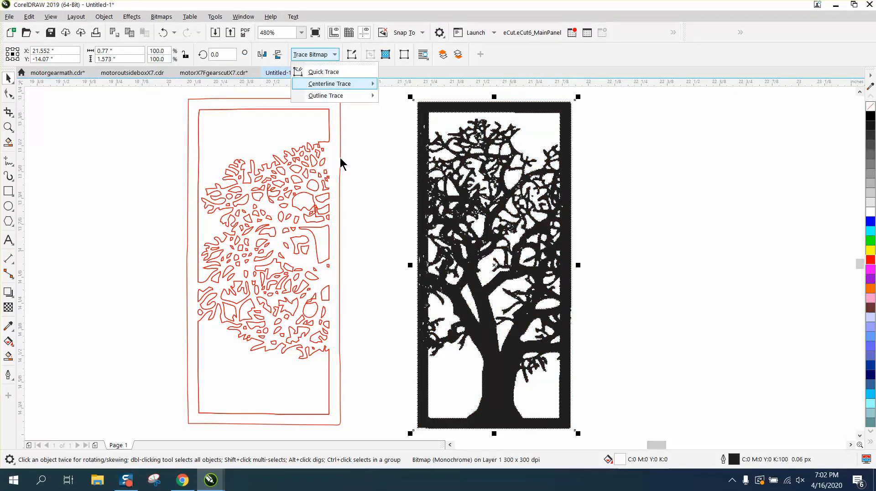
mouse_move(331, 96)
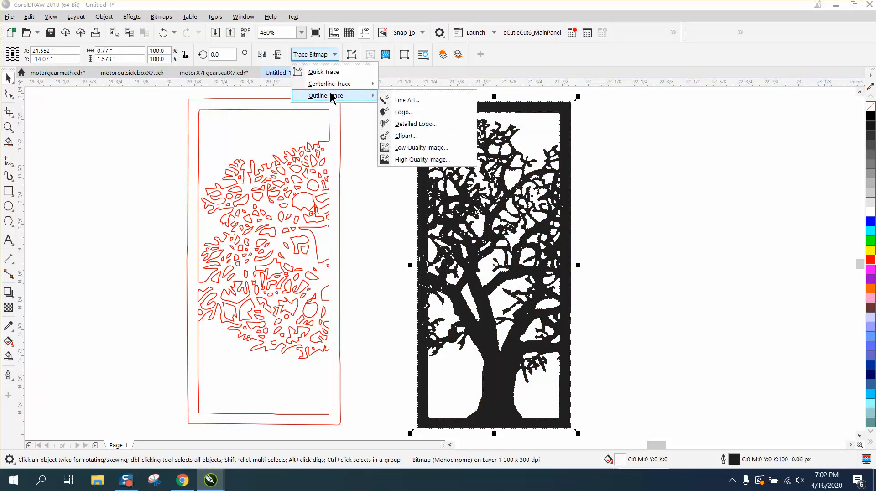
click(408, 137)
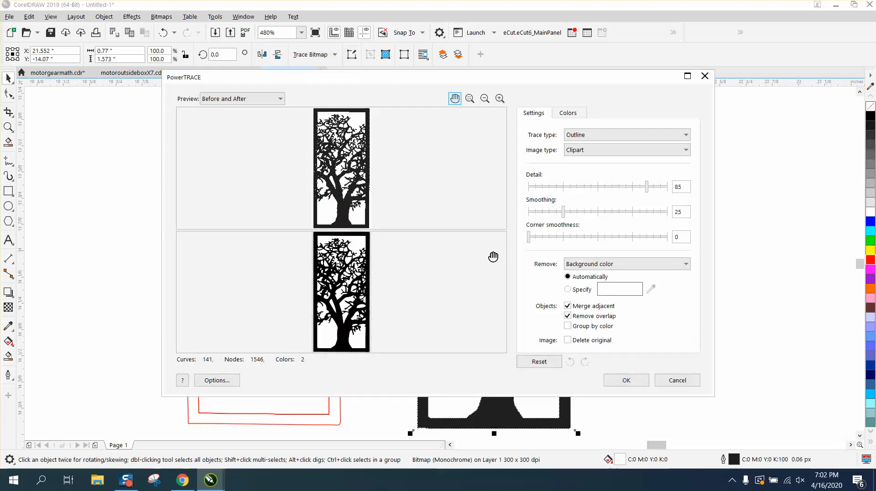
click(626, 380)
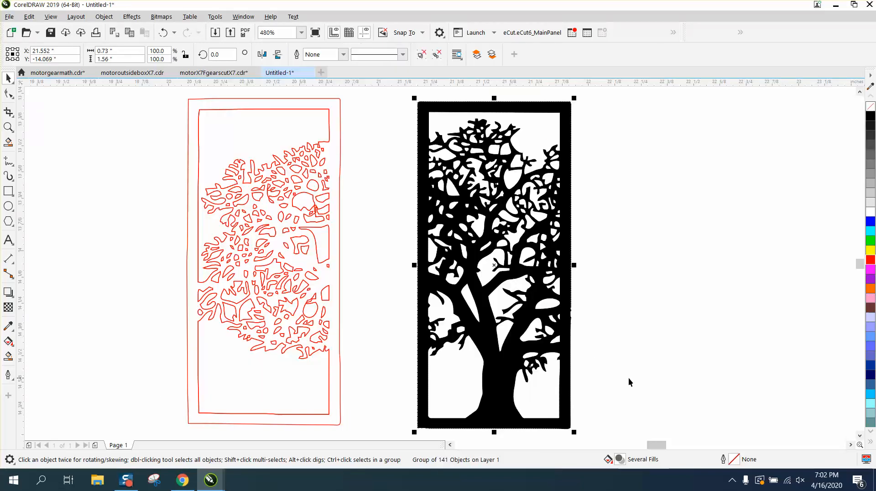
Step: Move the trunk panel's trace to the right of its bitmap and delete the bitmap
mouse_move(514, 273)
mouse_down()
mouse_move(690, 266)
mouse_move(678, 268)
mouse_up()
click(549, 218)
key(Delete)
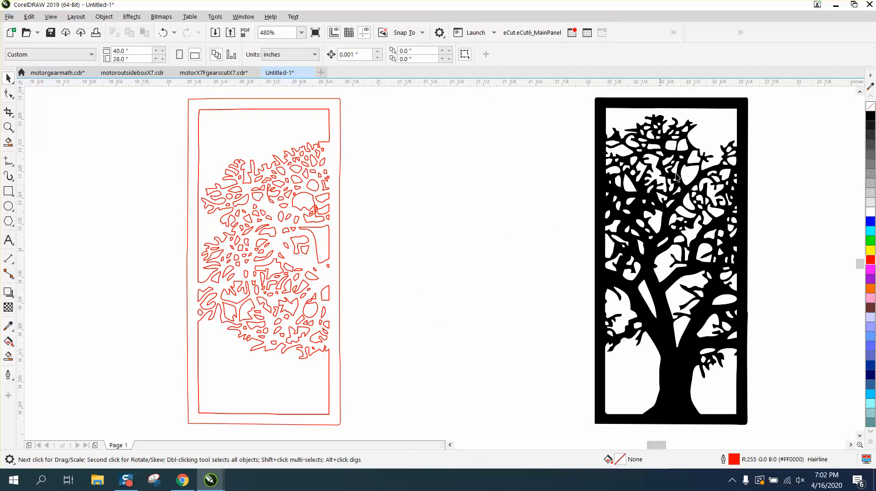
Step: Change the trunk panel's trace to red outlines without fill and place it right beside the left panel's trace
click(742, 150)
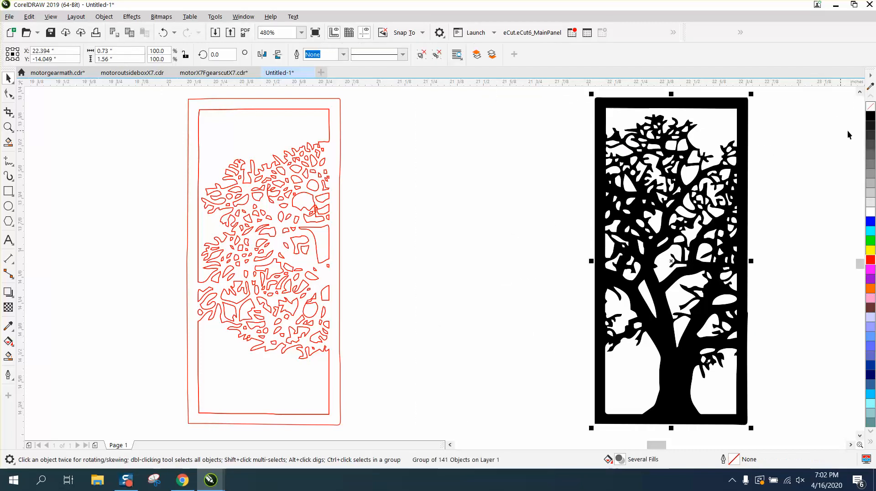
click(870, 106)
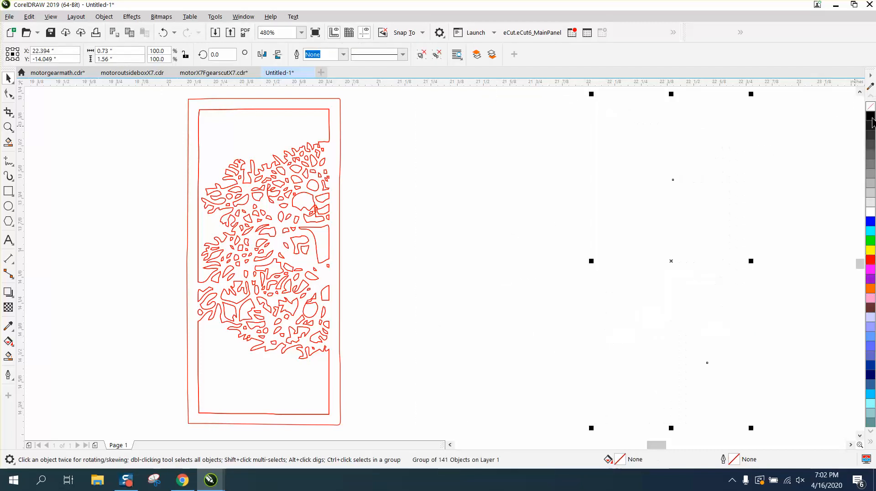
right_click(870, 263)
drag(702, 250, 446, 256)
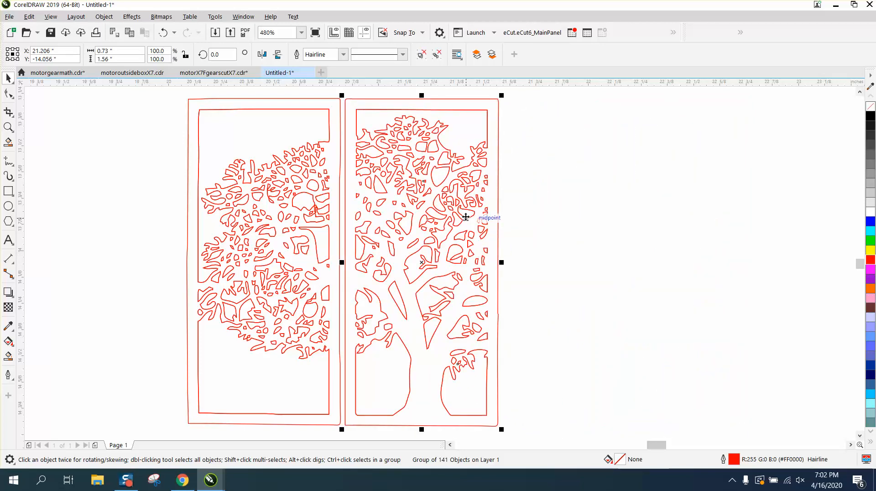
Step: Move the remaining wooden panel closer to the traces and resample it at 300 dpi and 100% size, anti-aliased with aspect ratio maintained
scroll(465, 217, down, 2)
drag(776, 223, 581, 219)
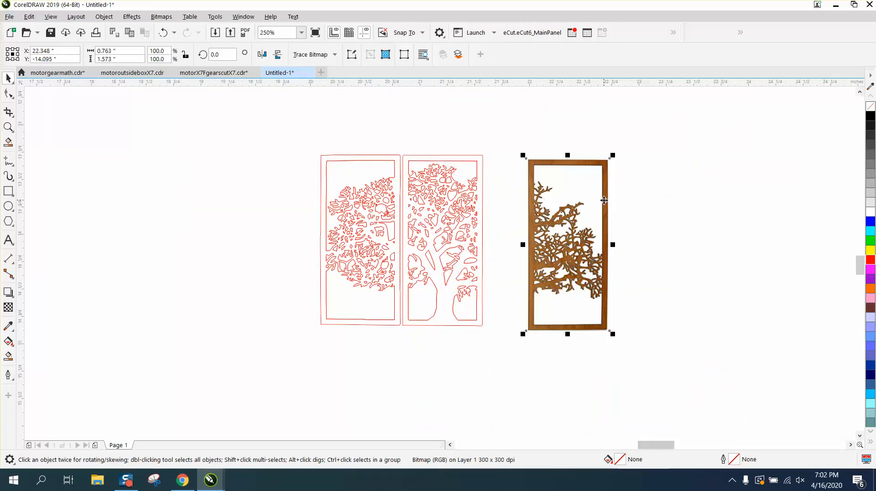
click(162, 17)
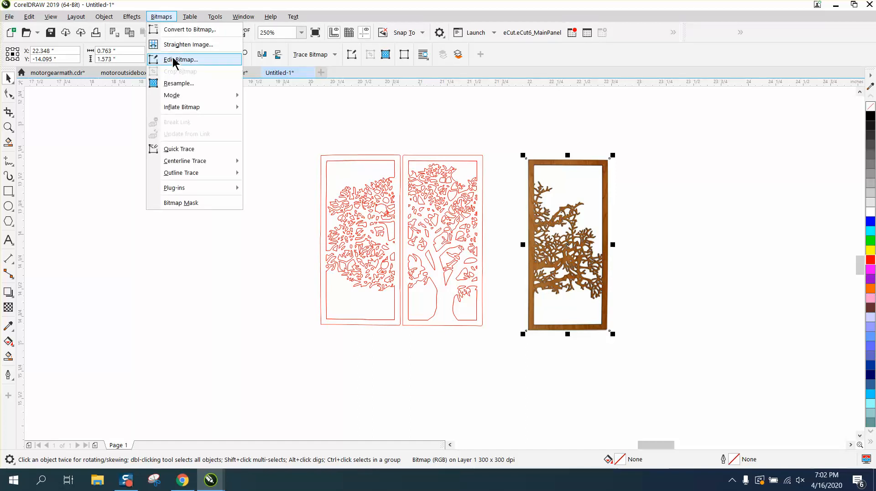
click(173, 84)
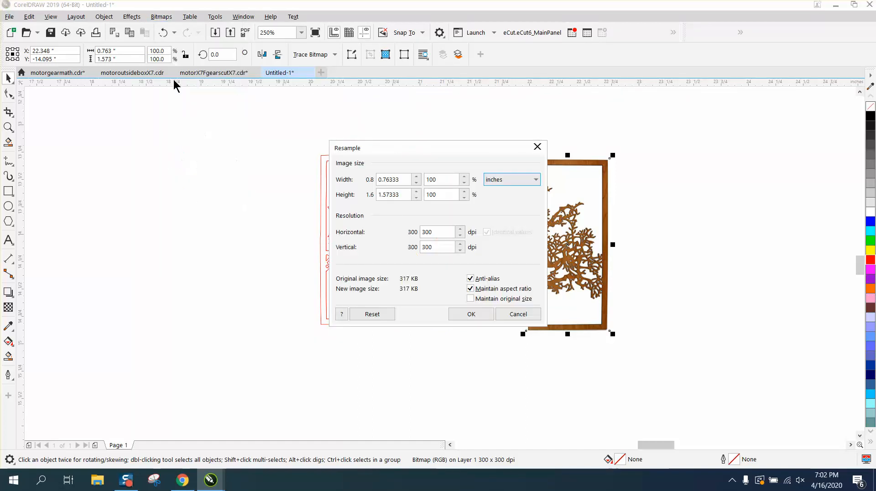
click(467, 314)
Step: Convert the right panel to a 300 dpi Black and White (1-bit) bitmap with anti-aliasing and no dithering
click(159, 18)
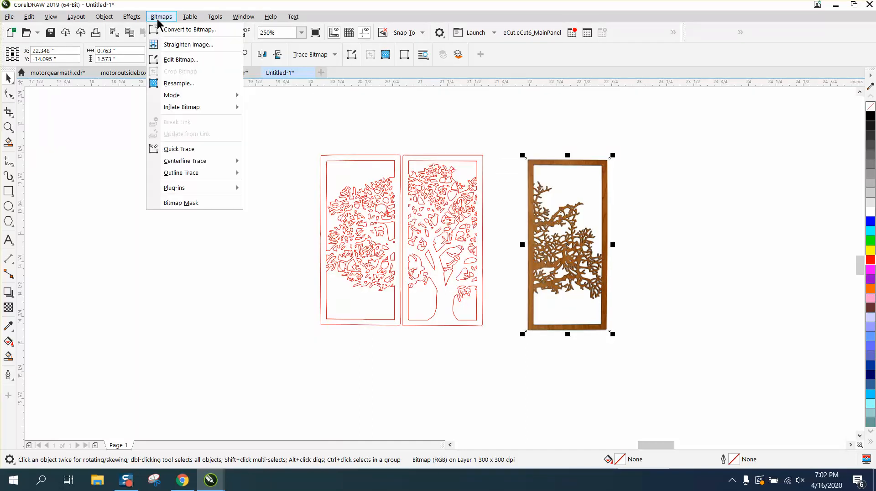
click(173, 29)
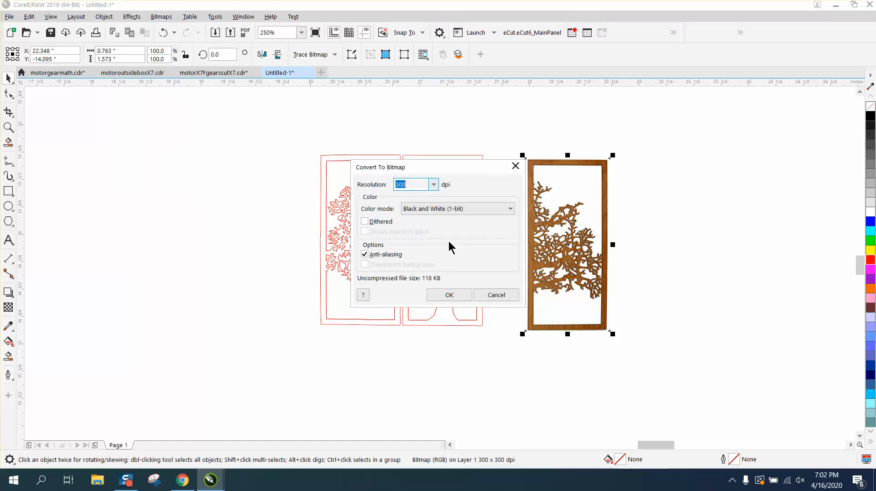
click(448, 295)
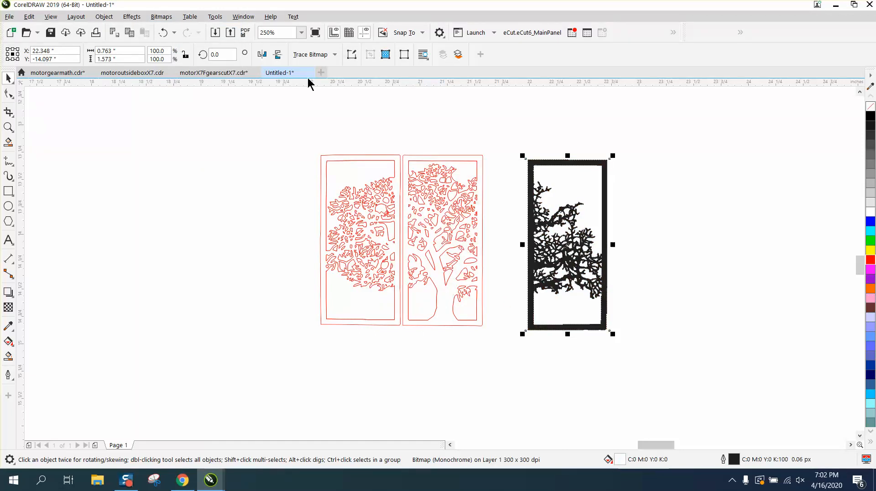
Step: Outline-trace the black-and-white right panel as Clipart with detail 84, smoothing 25 and corner smoothness 0, keeping the original
click(313, 56)
mouse_move(329, 101)
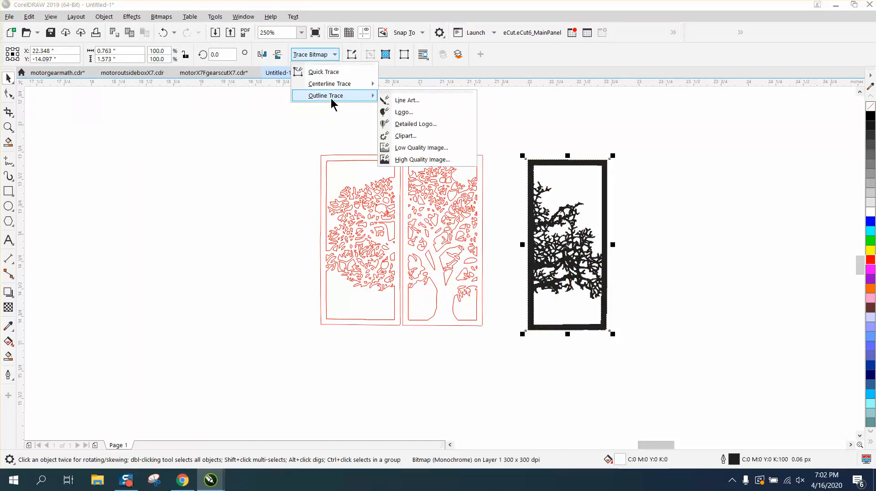
click(406, 136)
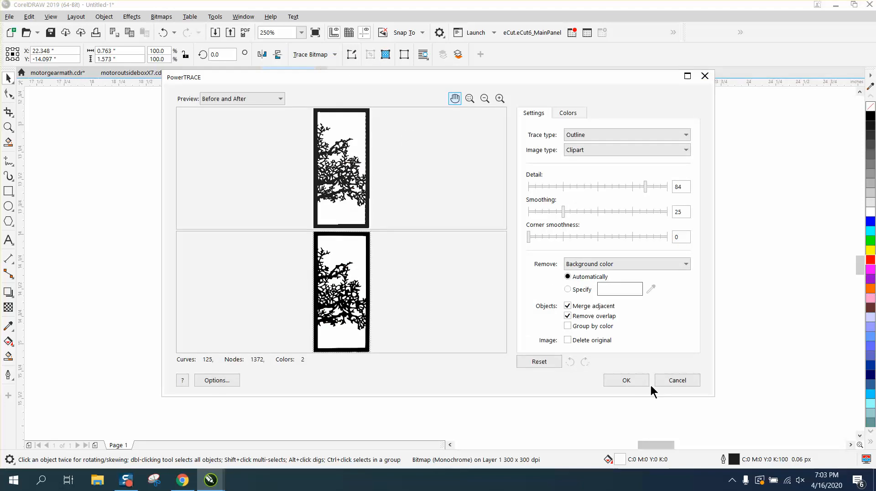
click(625, 380)
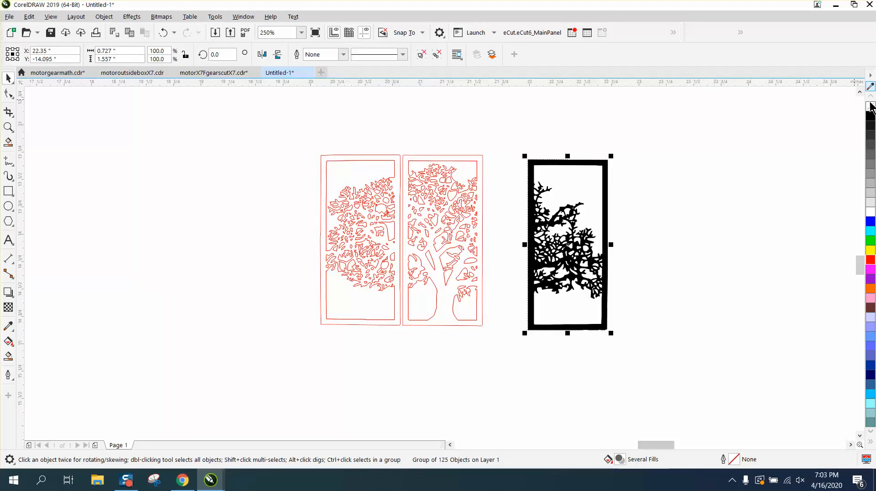
Step: Move the right panel's trace clear of its bitmap and change it to red outlines without fill
drag(602, 233, 692, 231)
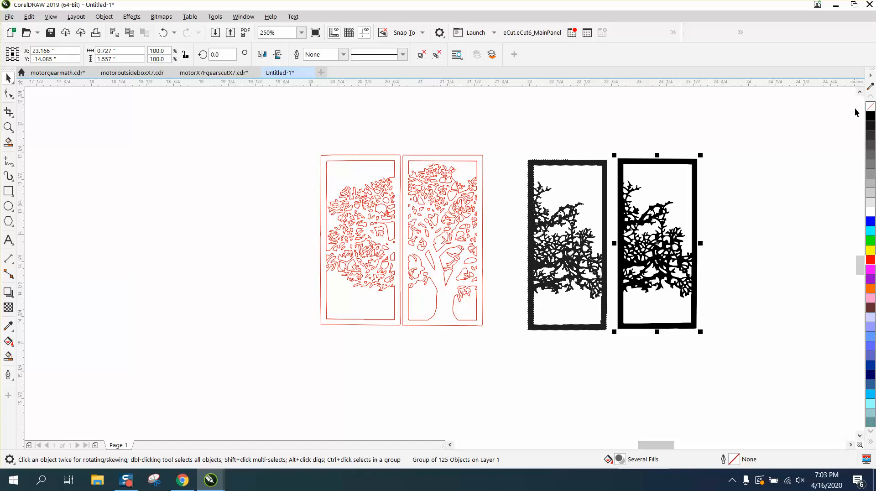
click(870, 106)
right_click(870, 259)
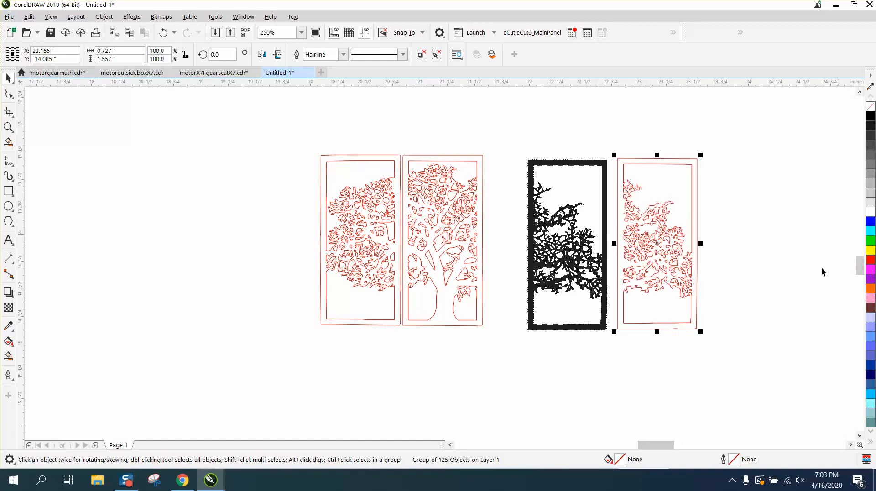
Step: Delete the right panel's bitmap and place its red trace right beside the trunk panel's trace
click(597, 240)
key(Delete)
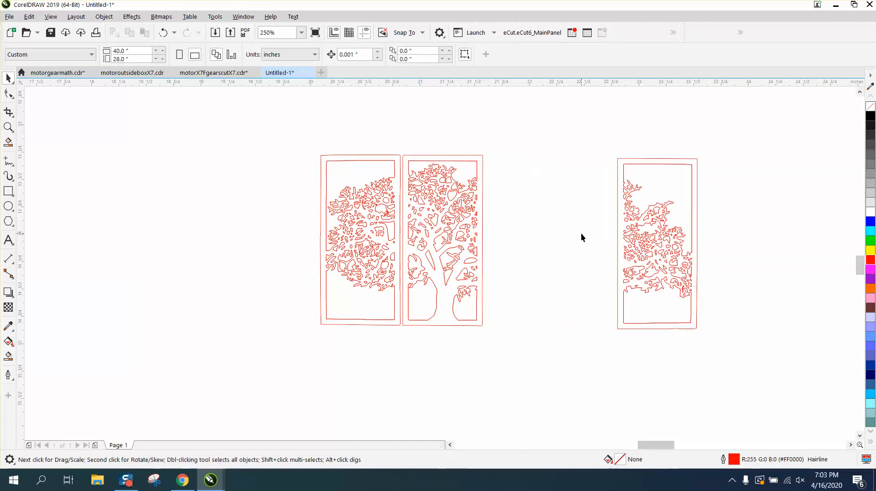
mouse_move(642, 231)
mouse_down()
mouse_move(514, 239)
mouse_move(516, 225)
mouse_up()
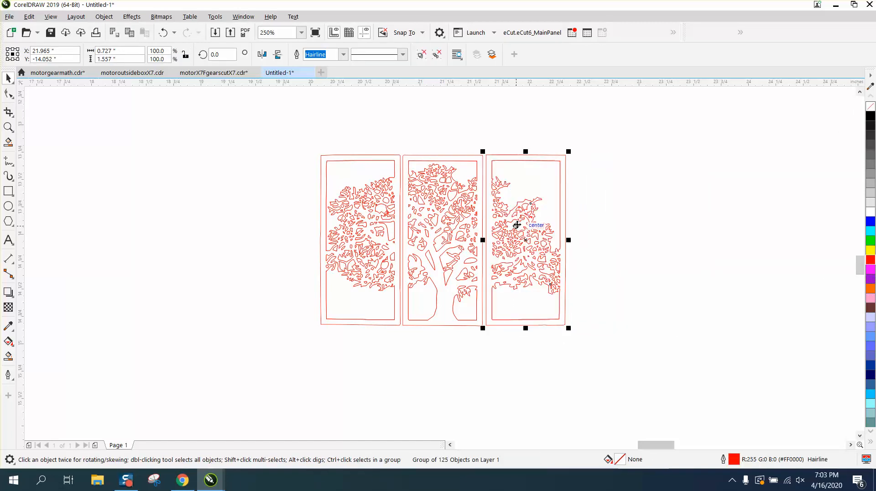
Step: Ungroup the left panel's trace into its separate curves
click(8, 126)
drag(274, 133, 601, 348)
drag(338, 203, 387, 241)
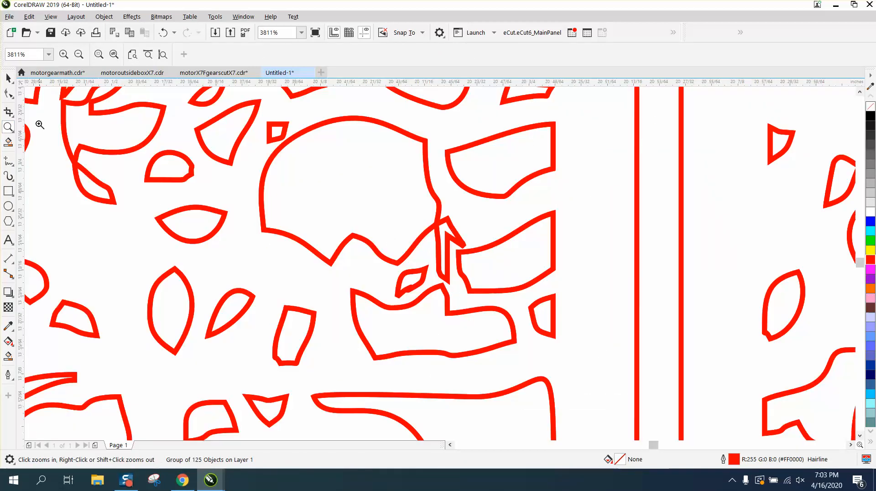
key(F10)
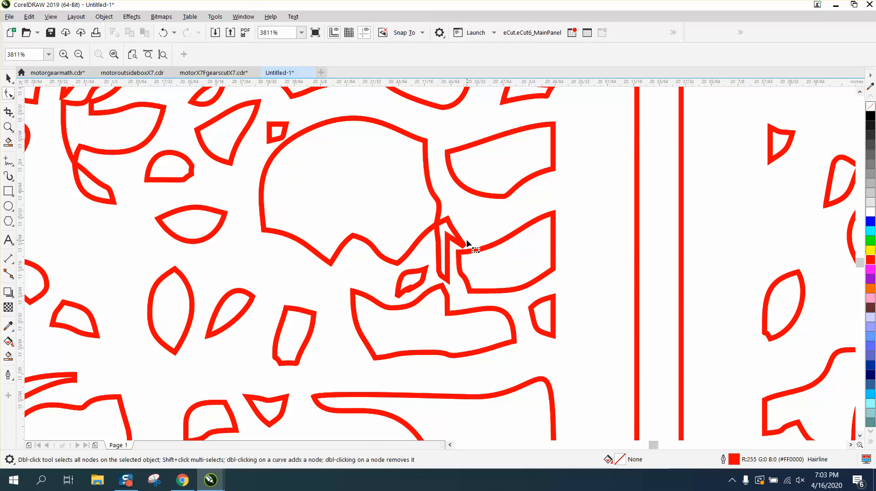
scroll(461, 239, down, 2)
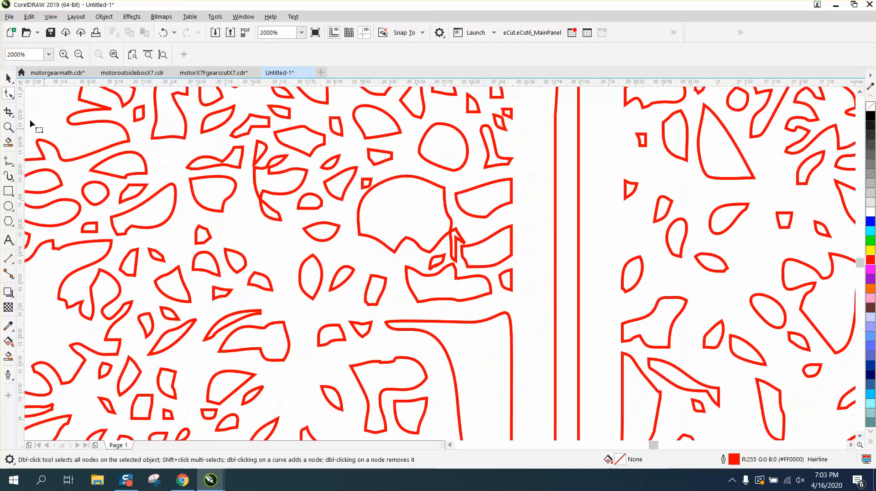
click(7, 77)
click(104, 17)
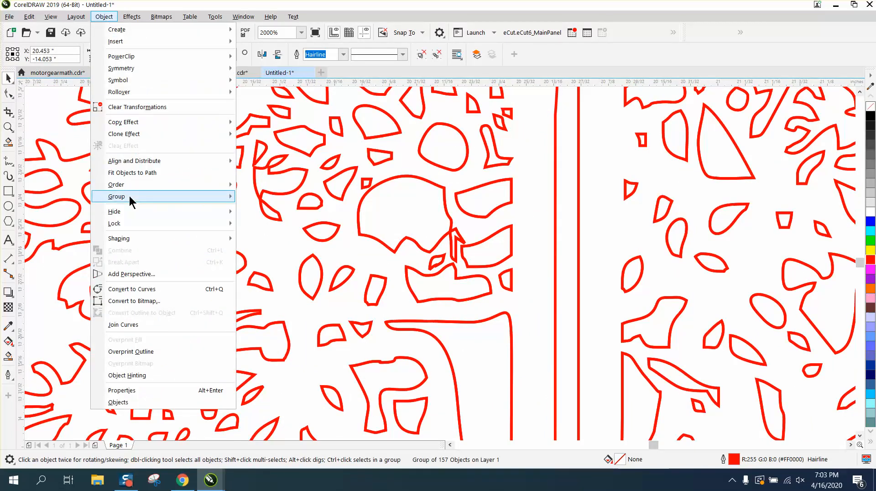
mouse_move(129, 196)
click(270, 211)
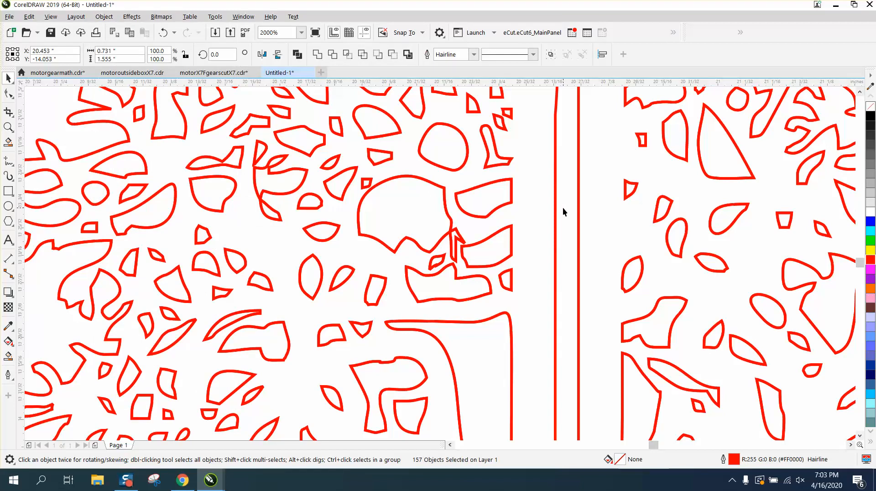
Step: Set the nudge distance to 1 inch and nudge the left panel's combined frame-and-leaves curve 1 inch to the left
click(403, 205)
click(450, 241)
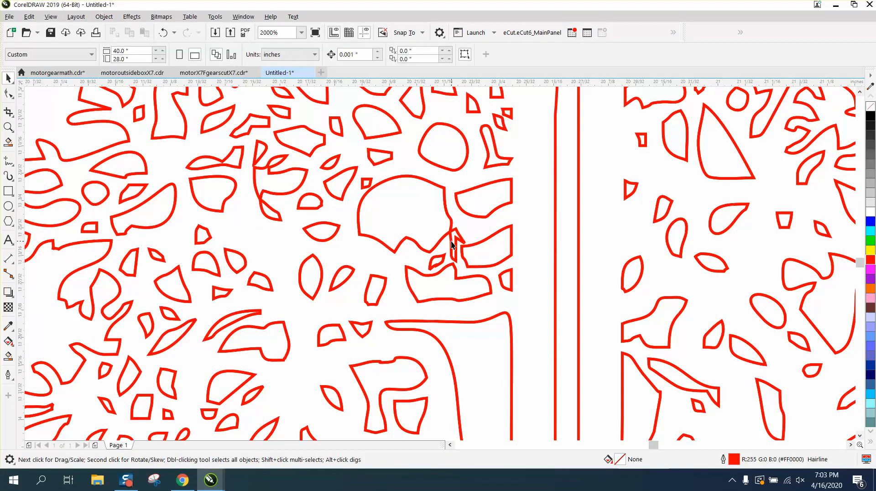
click(451, 241)
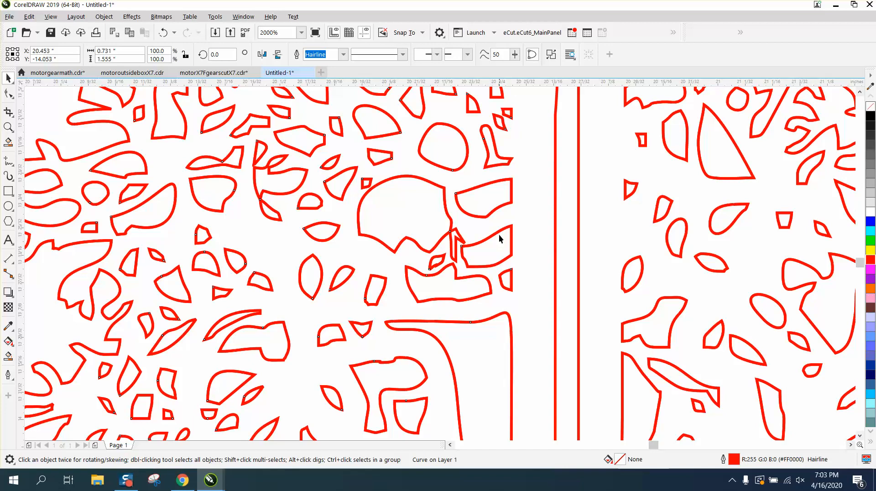
scroll(493, 233, down, 2)
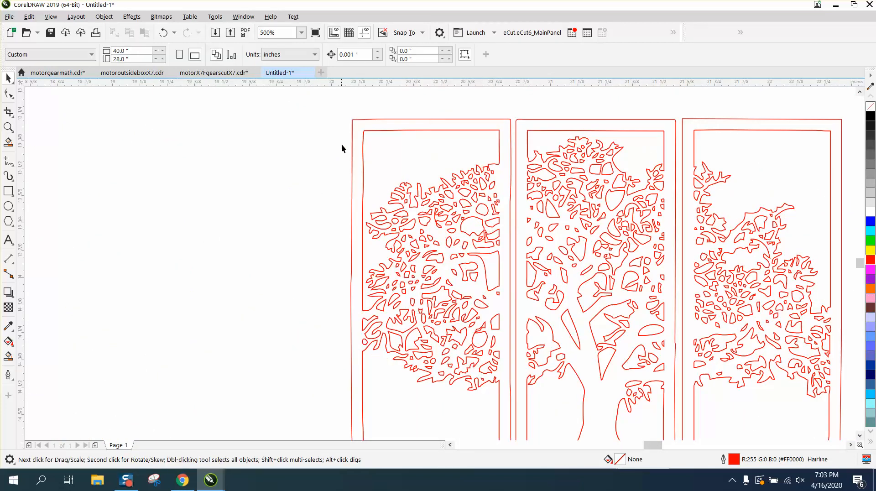
click(134, 93)
drag(361, 55, 307, 64)
text(1)
click(361, 119)
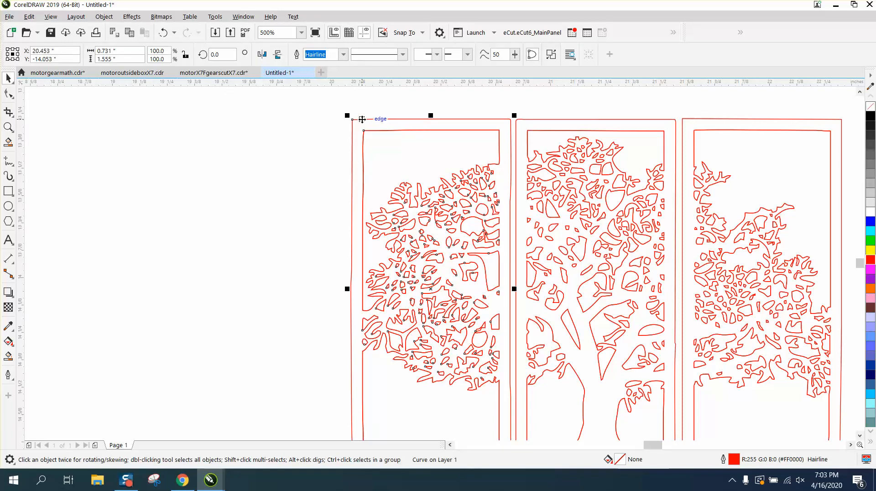
key(Left)
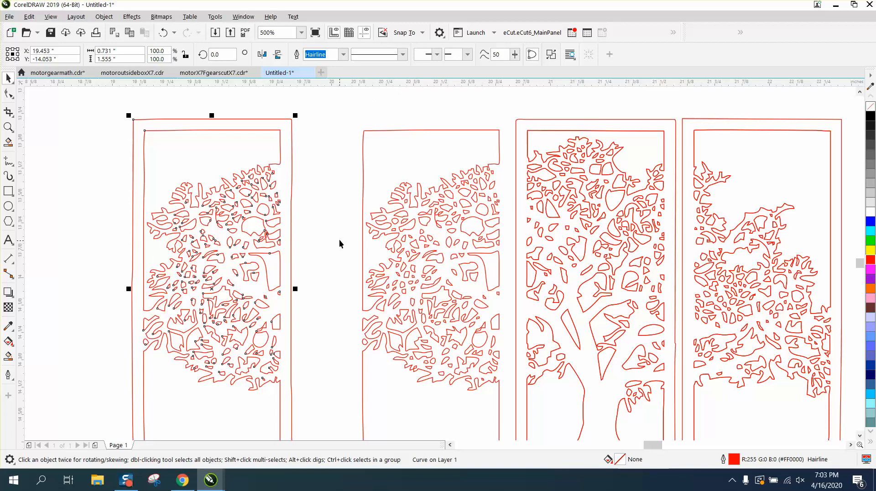
Step: Delete the duplicate left panel curves remaining at the original position beside the trunk panel
scroll(332, 221, down, 2)
drag(332, 165, 421, 341)
key(Delete)
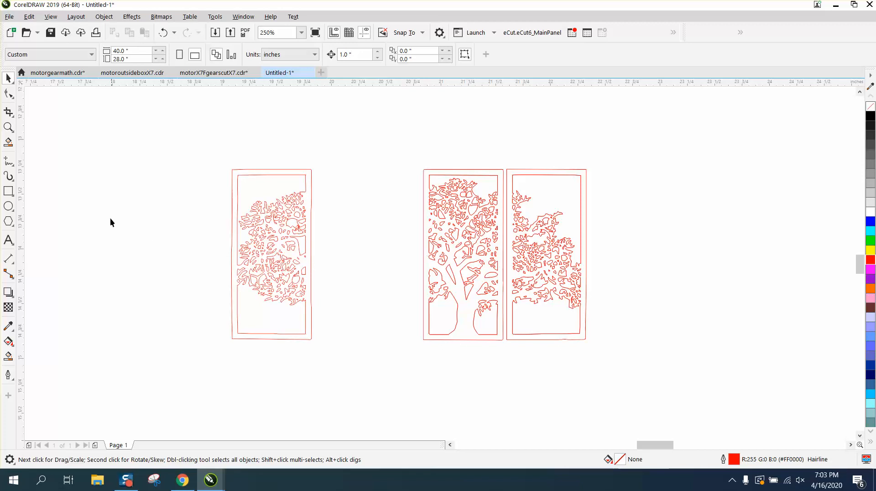
Step: Remove the left panel's outer frame outline with the Virtual Segment Delete tool
click(11, 133)
drag(215, 160, 379, 366)
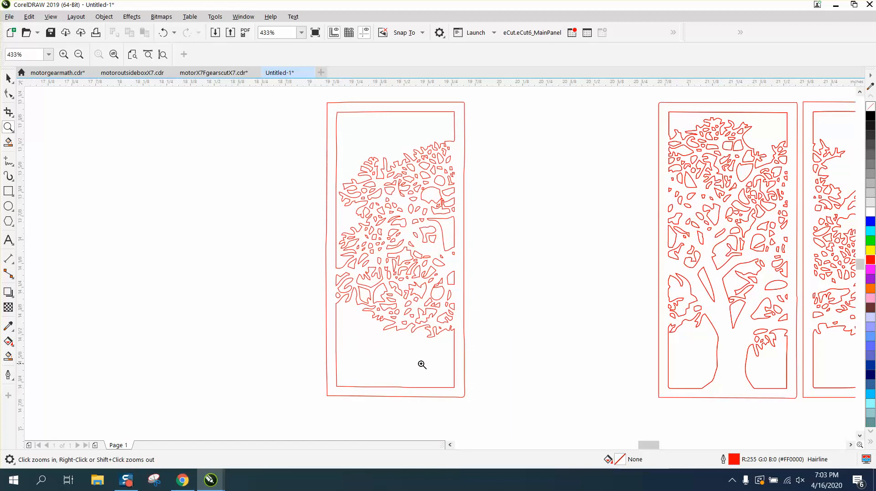
click(8, 78)
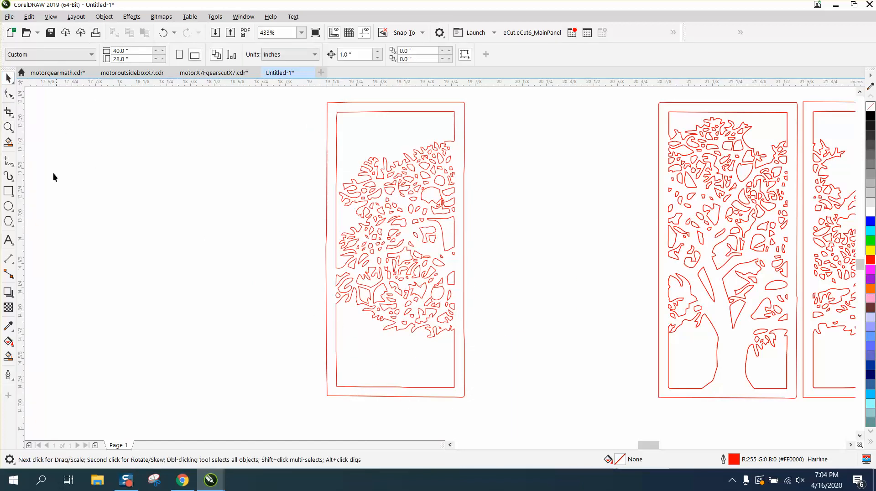
click(13, 118)
click(51, 141)
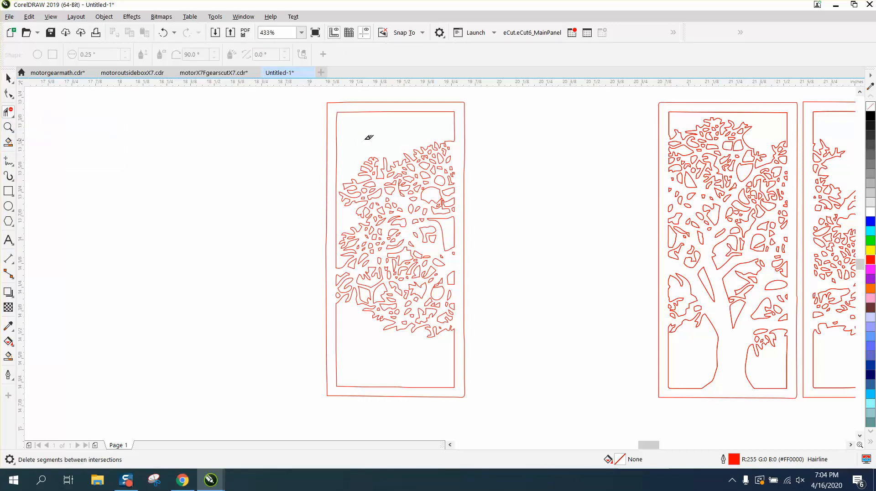
click(328, 126)
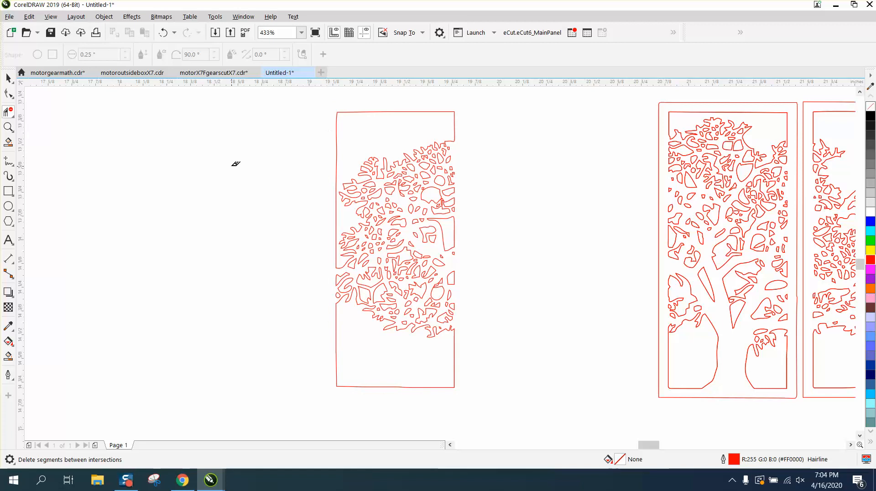
click(8, 78)
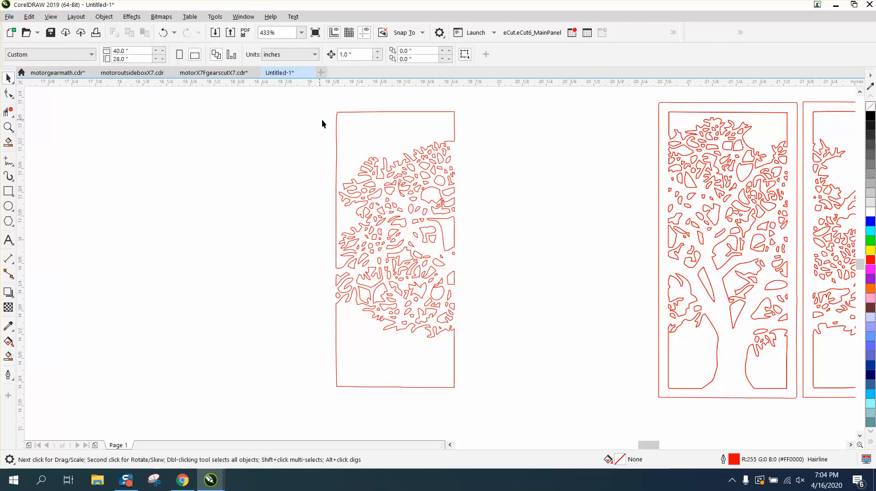
Step: Delete the surplus nodes along the top, left and bottom edges of the left panel's inner frame
click(8, 93)
click(376, 110)
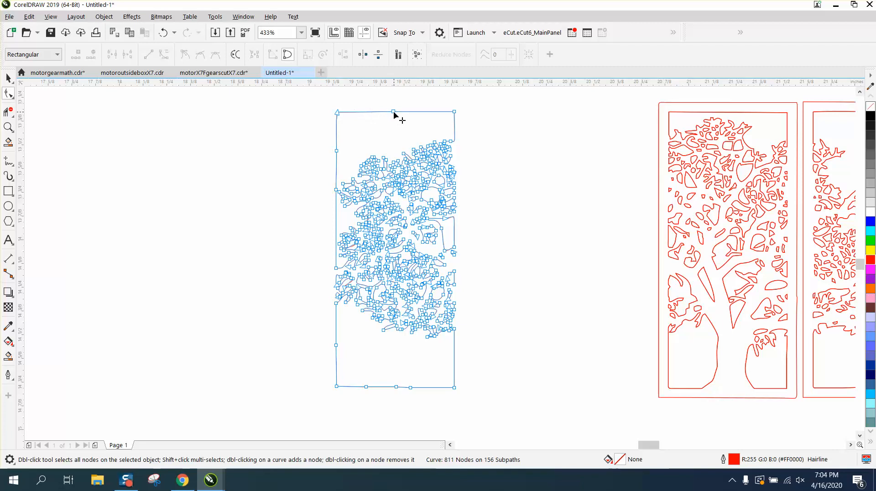
double_click(393, 112)
drag(324, 147, 352, 157)
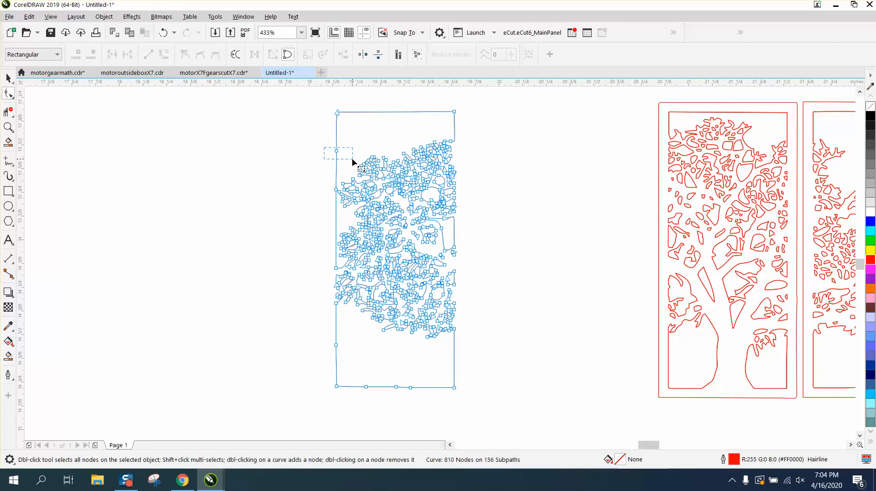
key(Delete)
drag(326, 340, 426, 396)
key(Delete)
key(Delete)
Step: Remove the remaining surplus node on the inner frame's upper left side and convert that side to a straight line
click(8, 127)
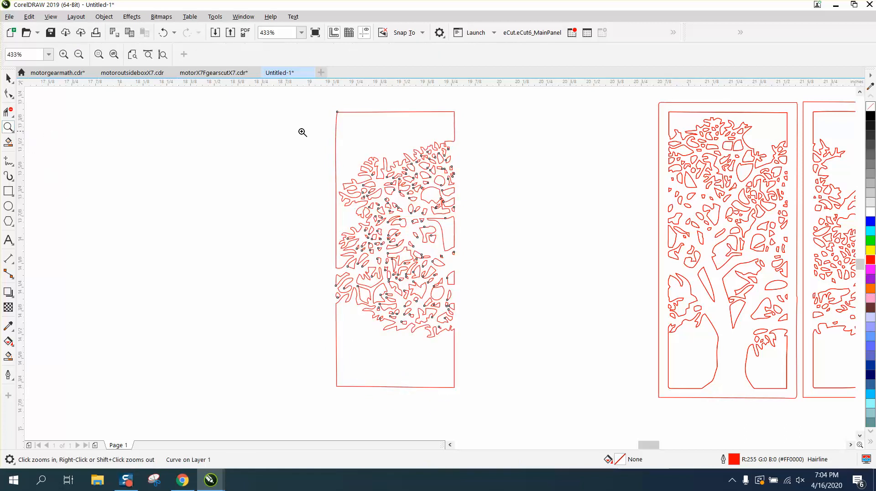
drag(334, 122, 516, 214)
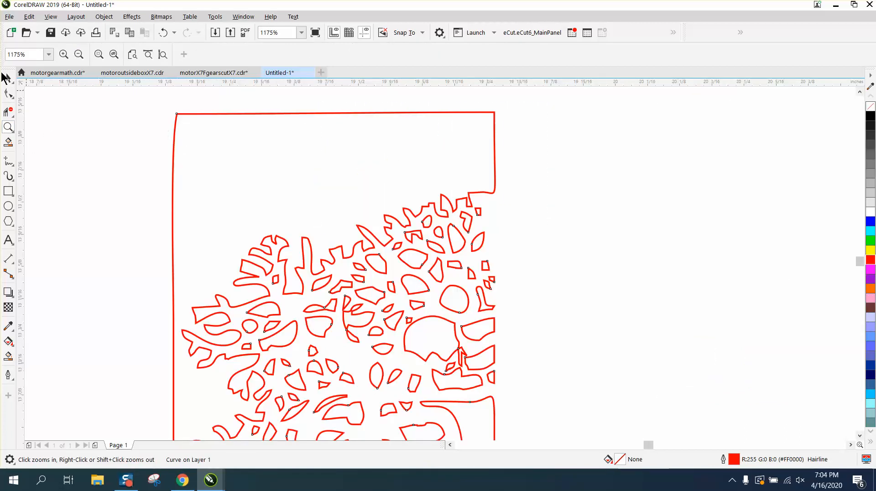
click(9, 93)
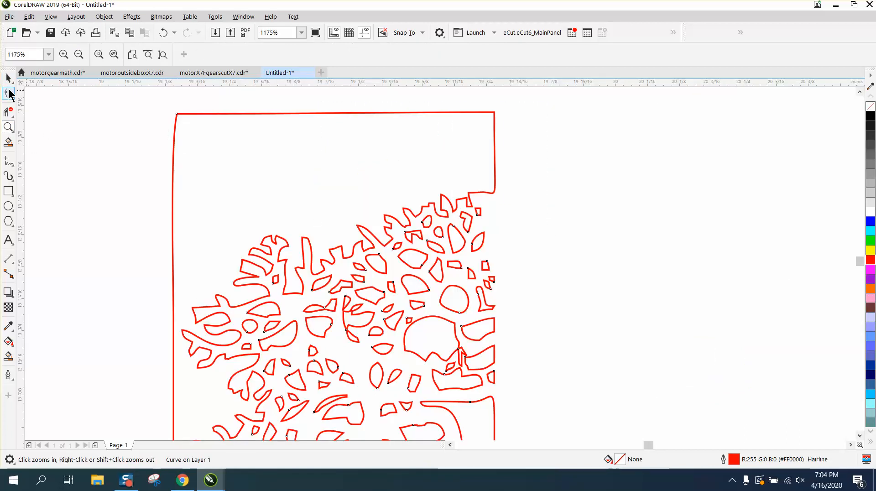
double_click(173, 324)
scroll(165, 284, down, 2)
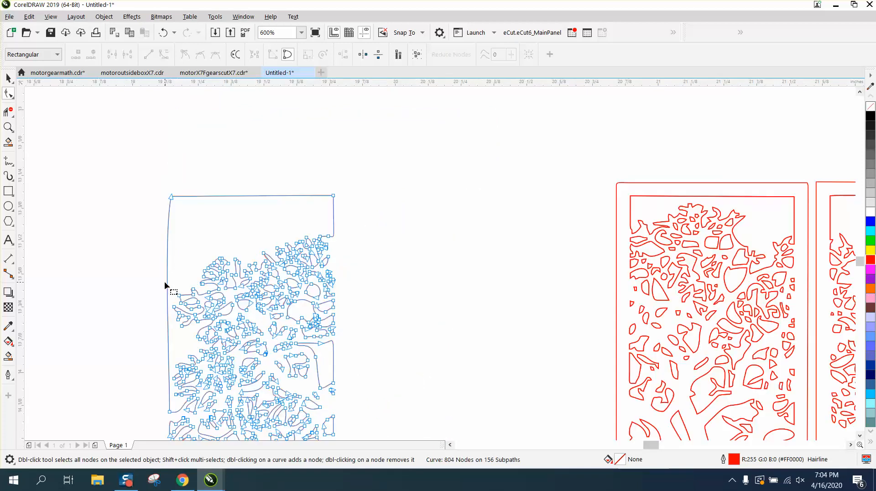
click(169, 411)
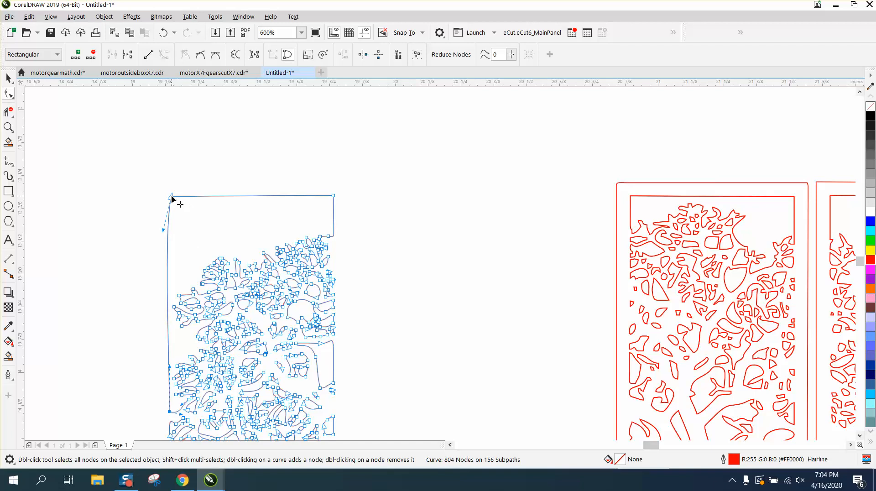
right_click(180, 185)
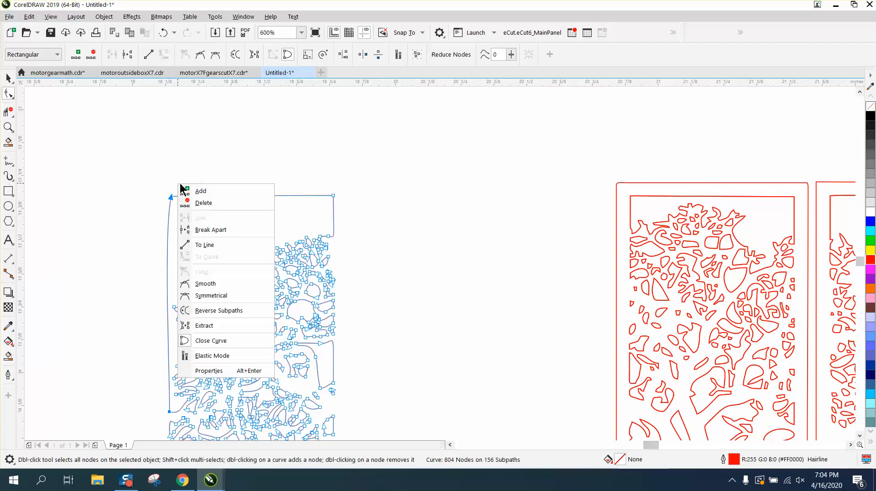
click(209, 245)
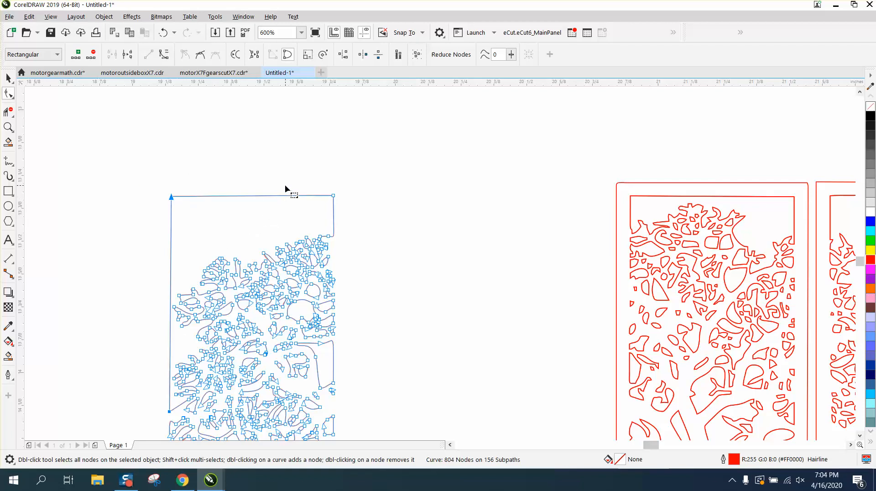
Step: Convert the bottom edge of the left panel's inner frame to a straight line
scroll(284, 184, down, 1)
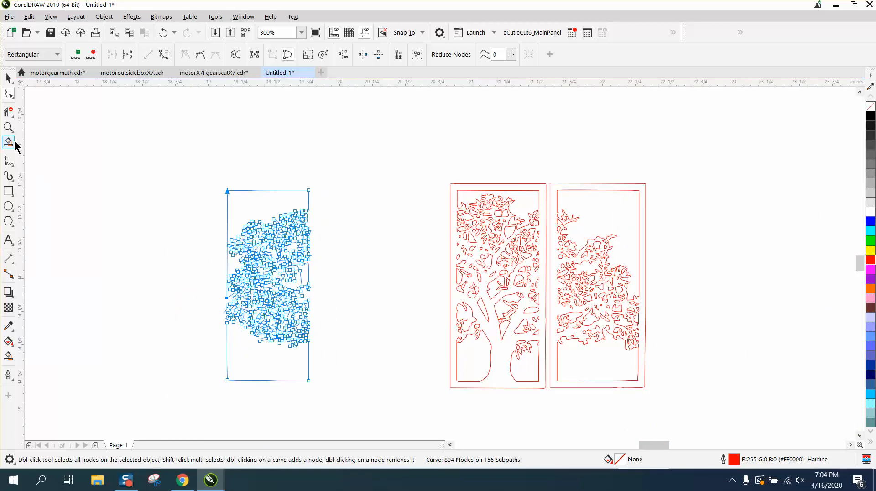
click(8, 127)
drag(272, 380, 338, 394)
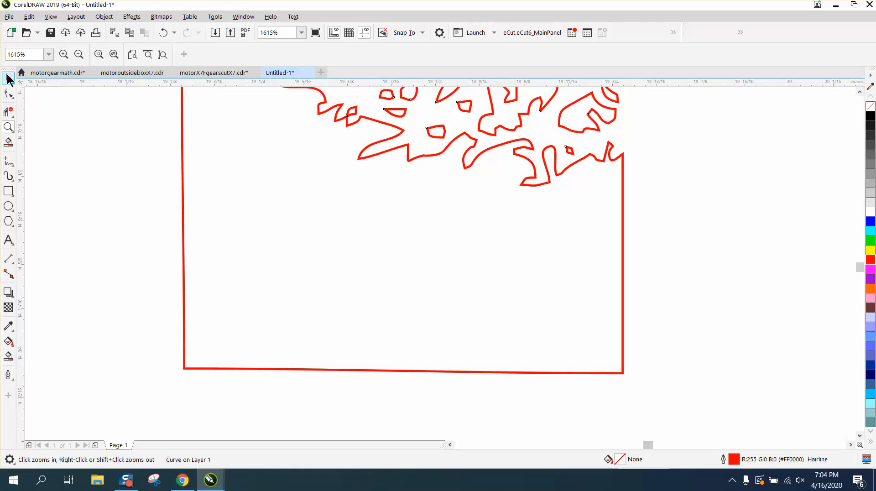
click(8, 79)
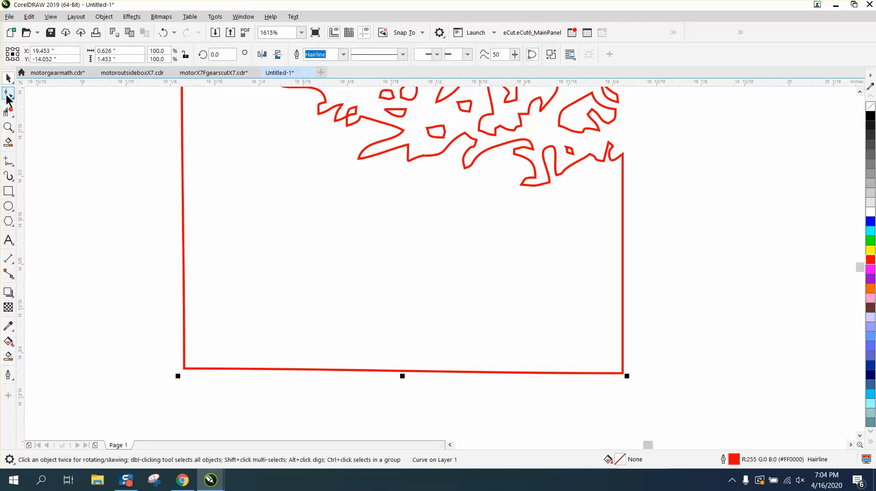
click(7, 95)
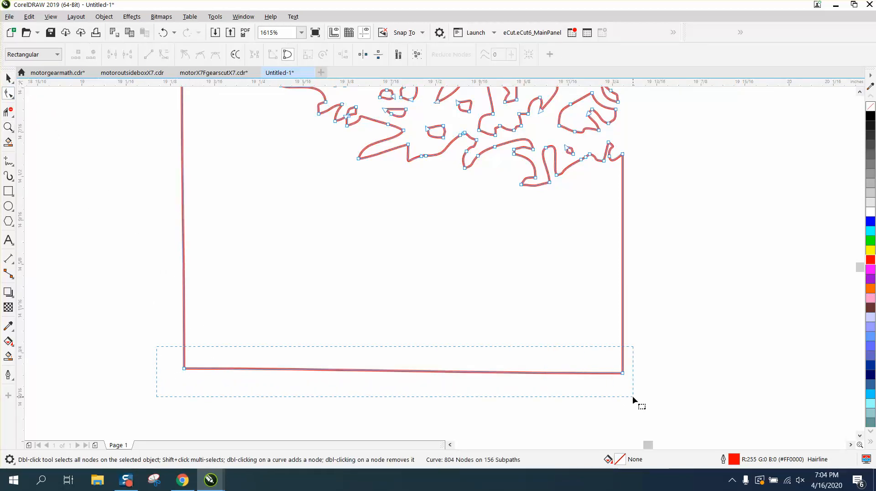
drag(633, 395, 631, 395)
right_click(625, 377)
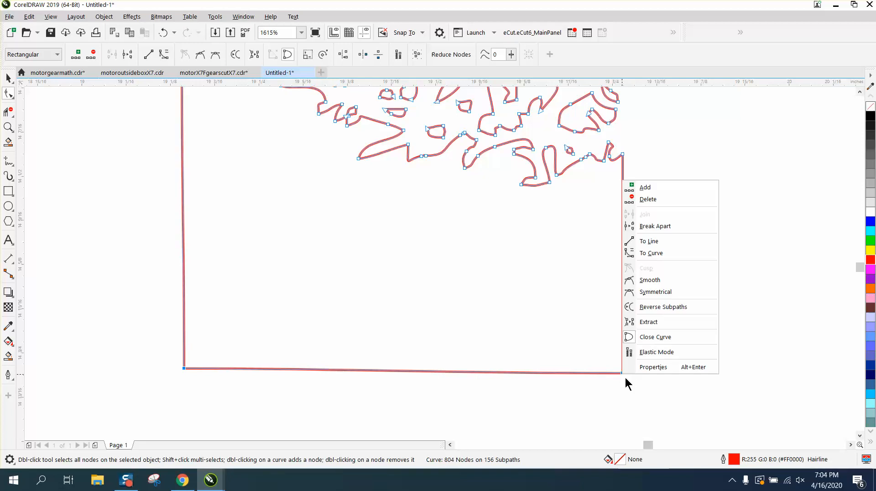
click(650, 243)
scroll(656, 311, down, 2)
scroll(429, 311, down, 2)
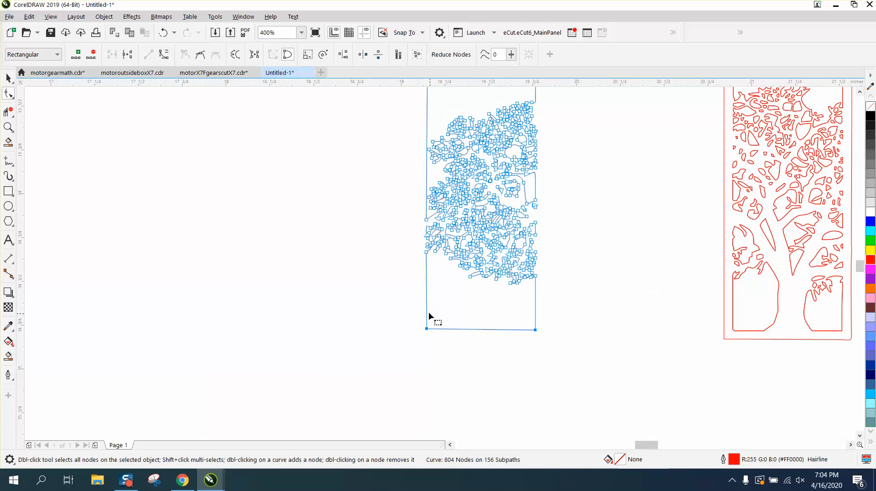
Step: Break the left panel's combined curve apart and delete the small arrow-shaped curve overlapping its neighbours near the panel's right edge
click(8, 127)
drag(415, 124, 608, 258)
drag(426, 141, 550, 207)
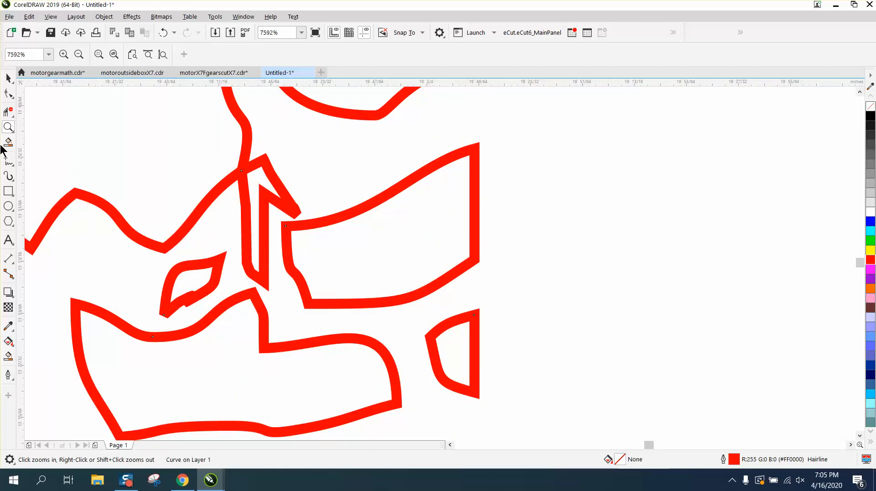
click(8, 78)
click(568, 169)
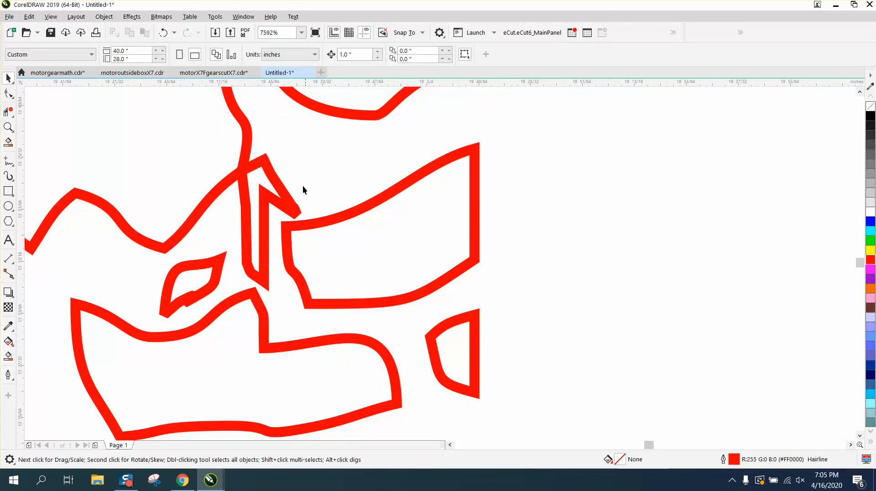
click(285, 197)
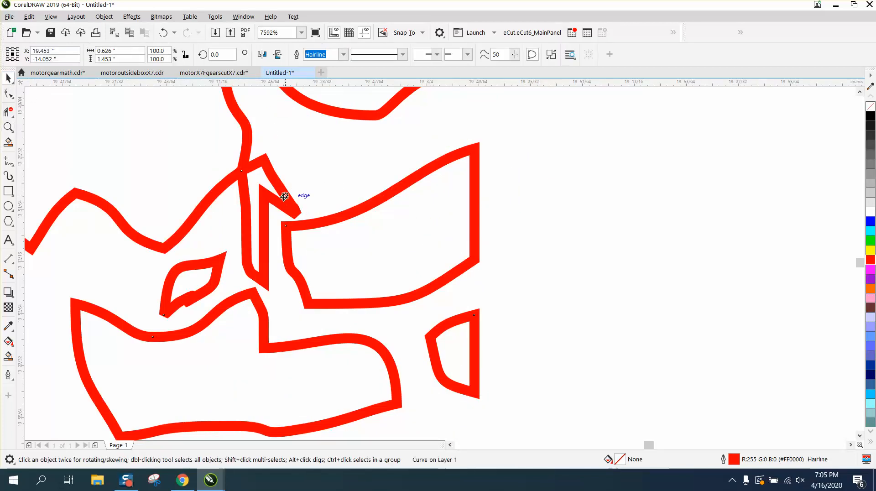
click(101, 15)
click(624, 219)
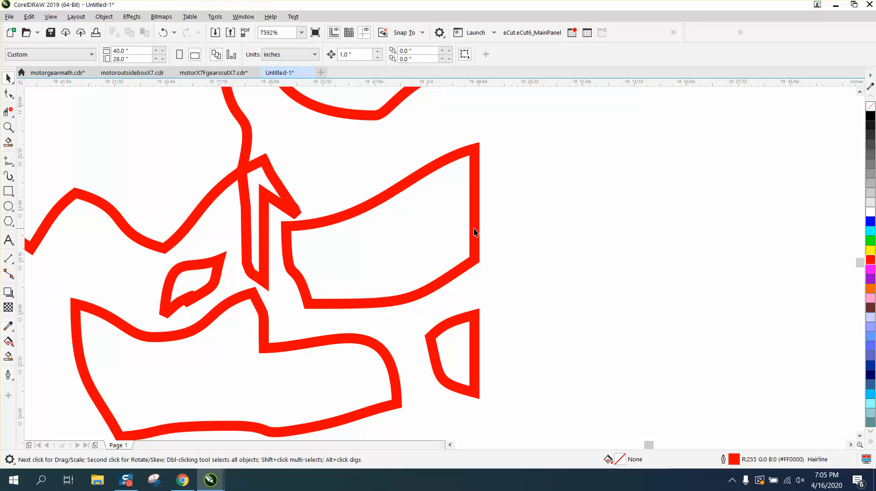
click(294, 210)
key(Delete)
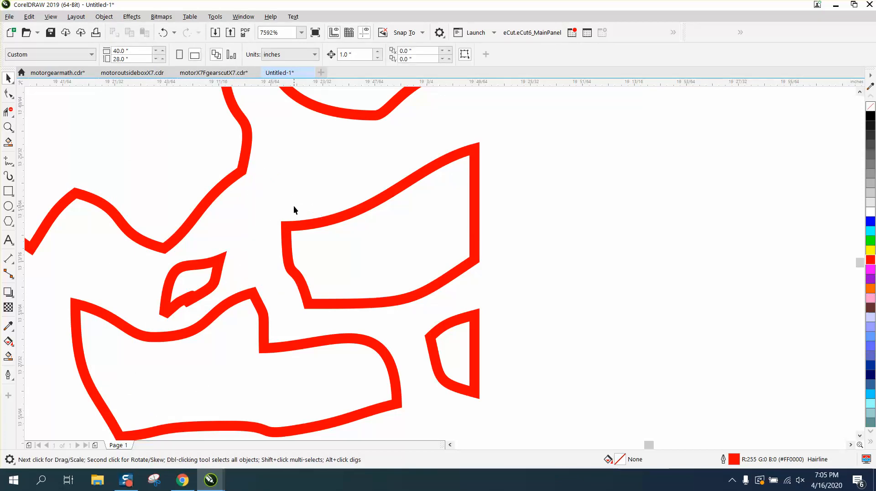
Step: Remove the node at the self-crossing loop on the lower edge of the small leaf-shaped curve
scroll(261, 211, down, 2)
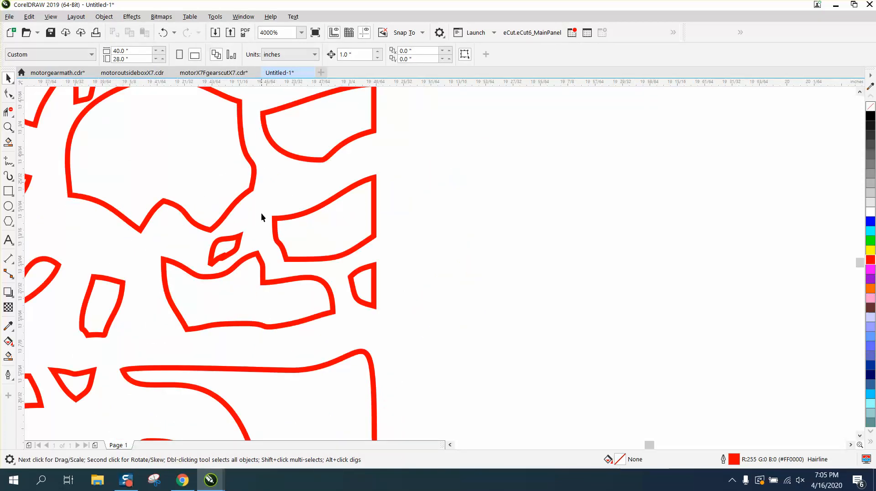
click(8, 126)
drag(165, 209, 328, 310)
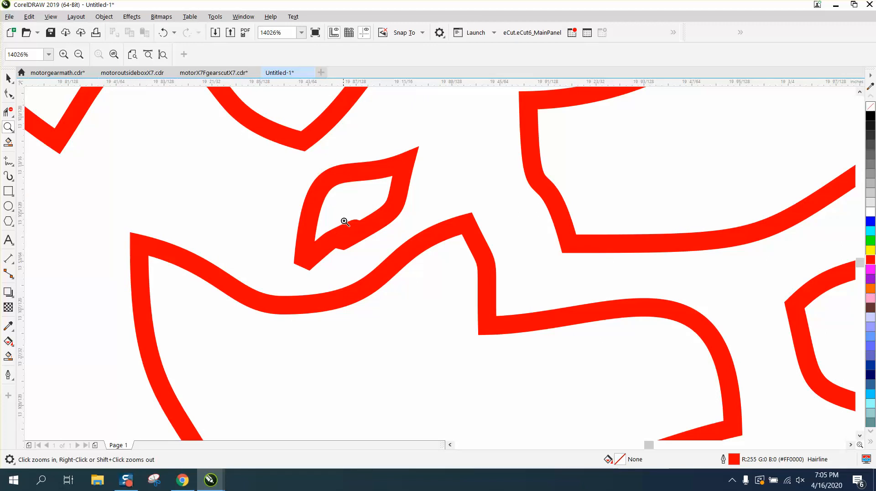
drag(270, 172, 448, 280)
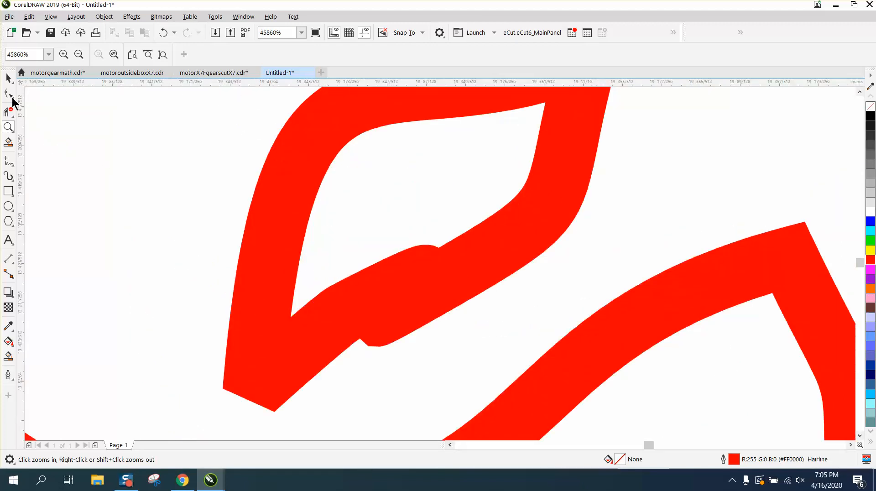
click(9, 94)
click(414, 297)
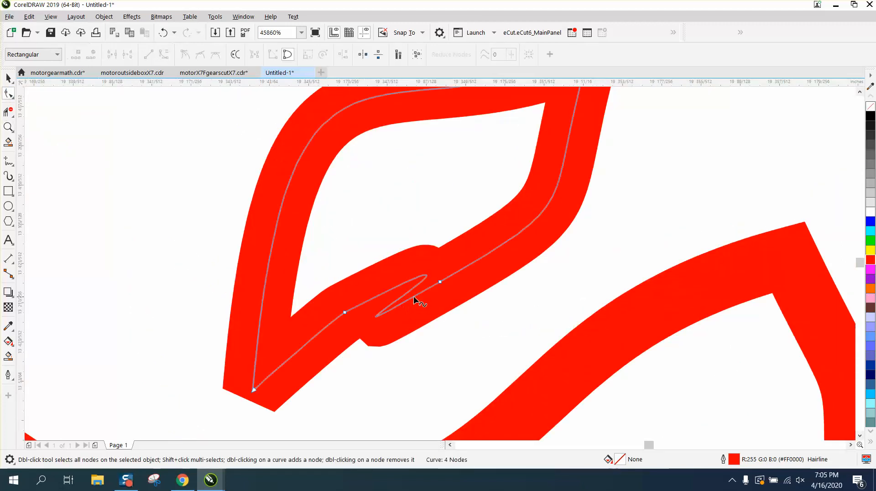
double_click(439, 283)
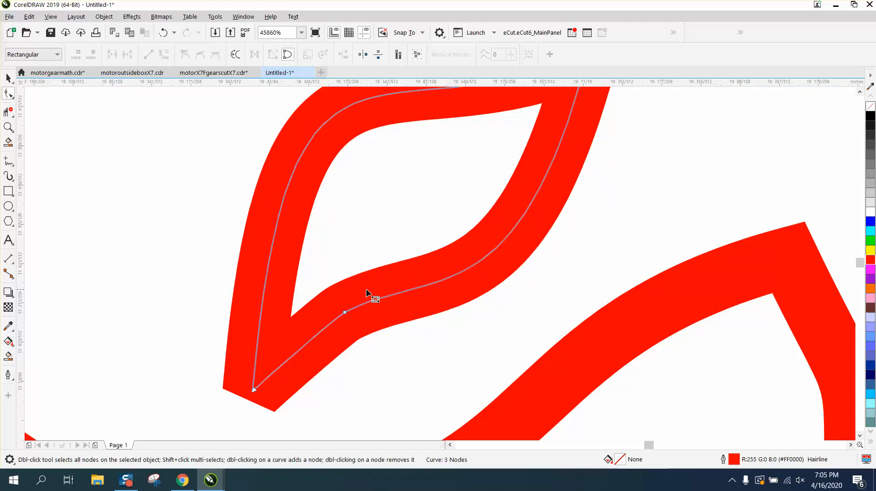
Step: Bow the small leaf curve's left side outward by reshaping the segment at its lower left node
scroll(366, 289, down, 2)
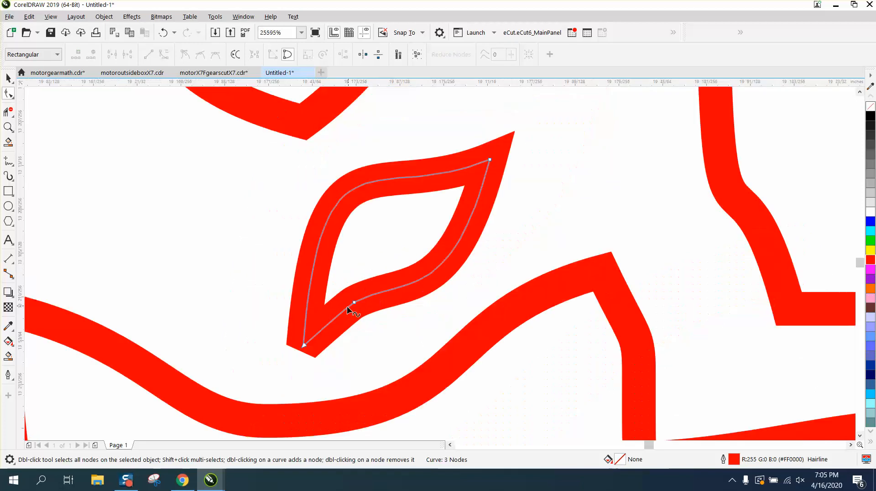
click(304, 345)
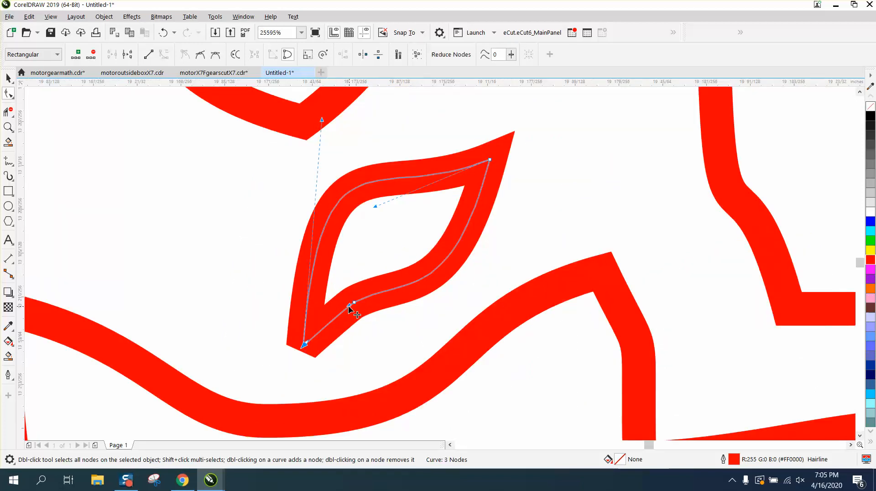
right_click(305, 345)
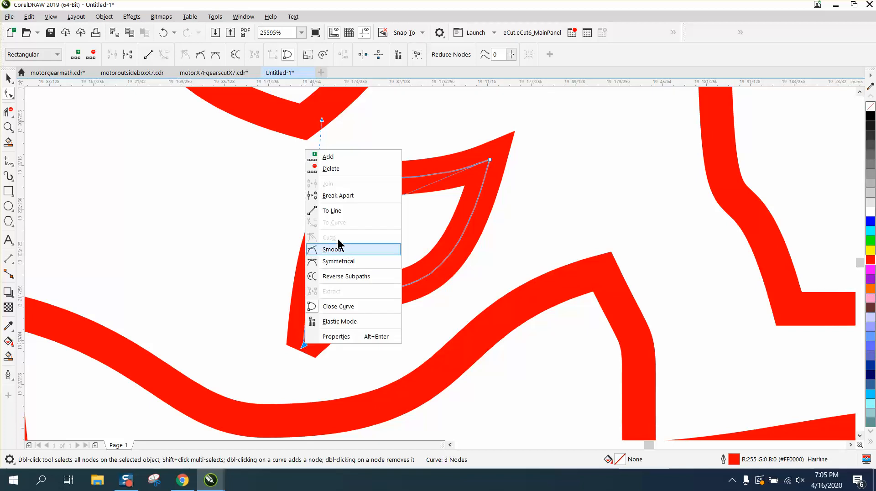
click(262, 254)
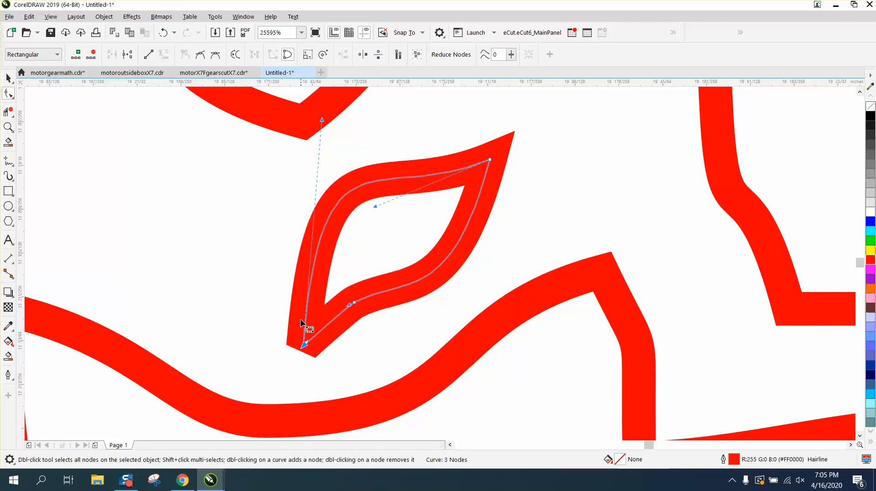
drag(278, 328, 305, 348)
drag(323, 121, 199, 259)
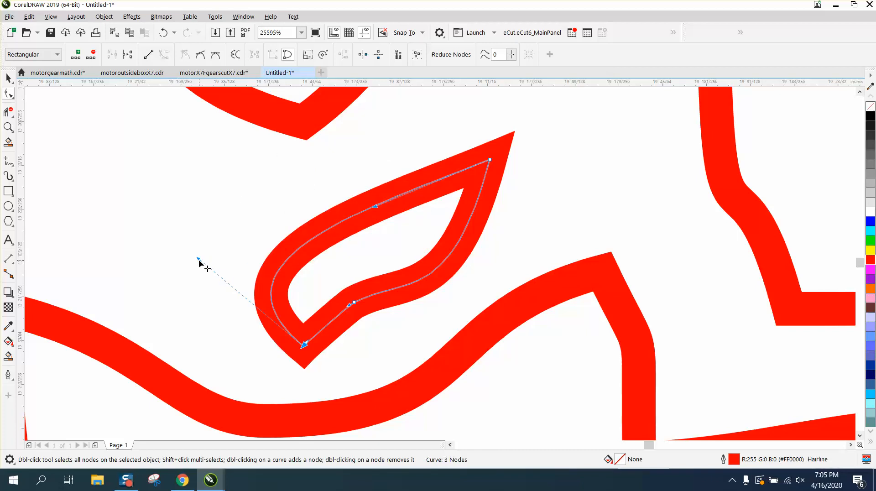
Step: Delete the leaf curve's lower edge node and round its upper right end by adjusting that node's handles
drag(366, 284, 341, 314)
key(Delete)
click(489, 159)
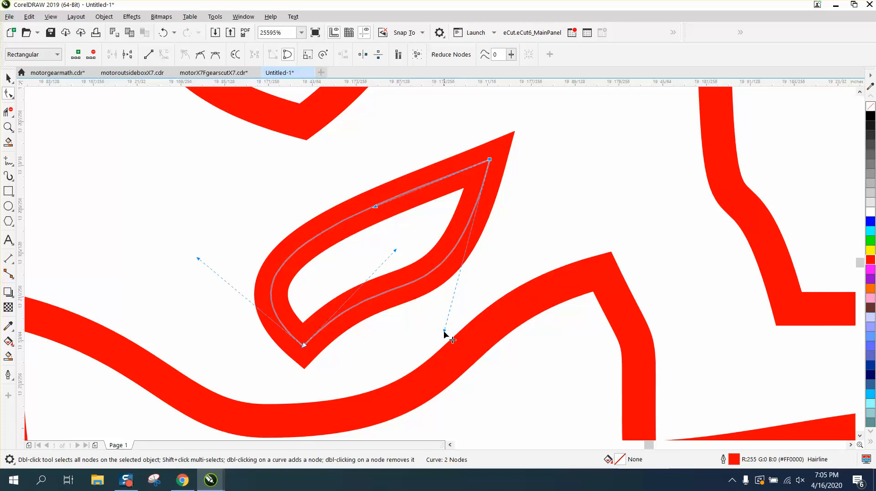
drag(445, 331, 551, 234)
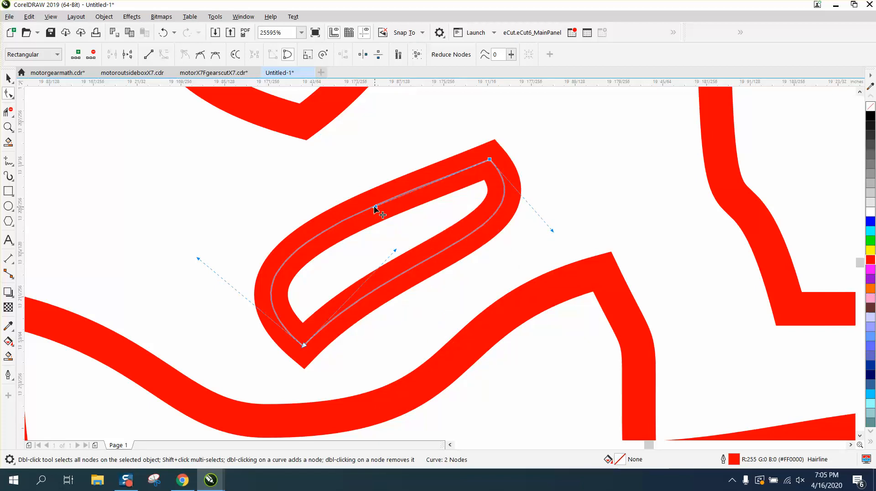
drag(376, 207, 441, 128)
Step: Delete the surplus nodes along the hooked shape's bumpy top edge and move its upper left corner node up slightly
scroll(378, 182, down, 3)
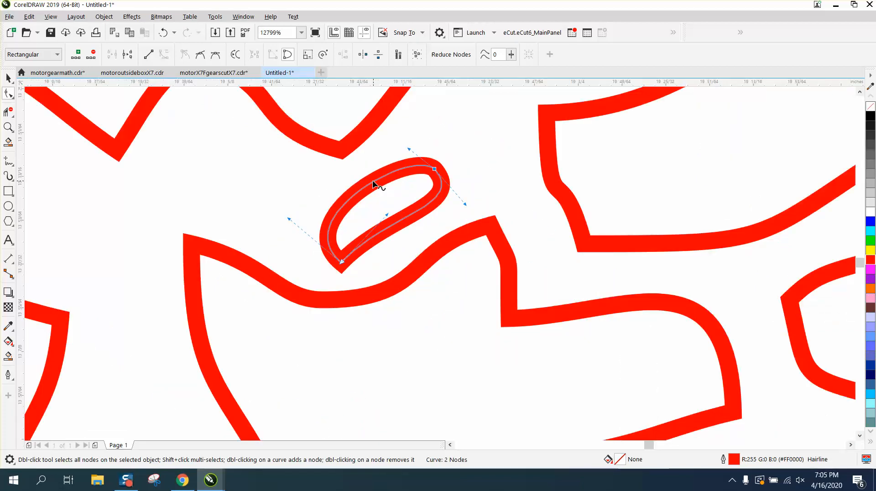
scroll(373, 185, down, 1)
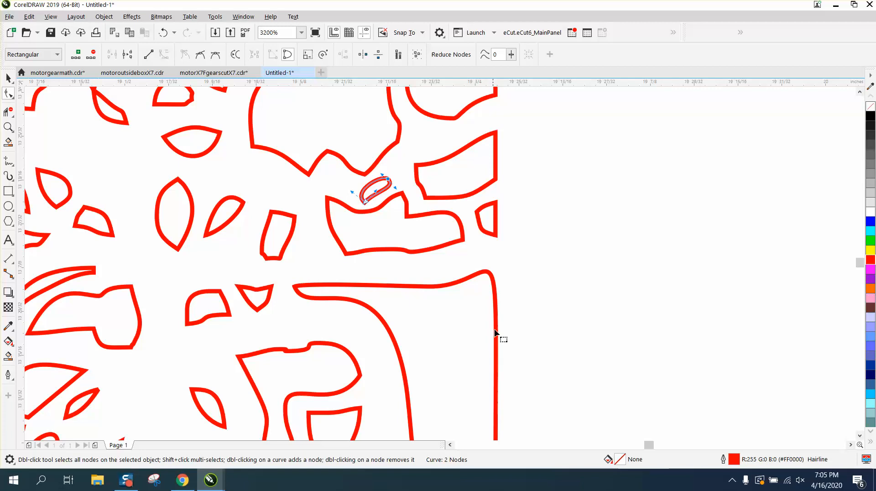
scroll(482, 323, down, 2)
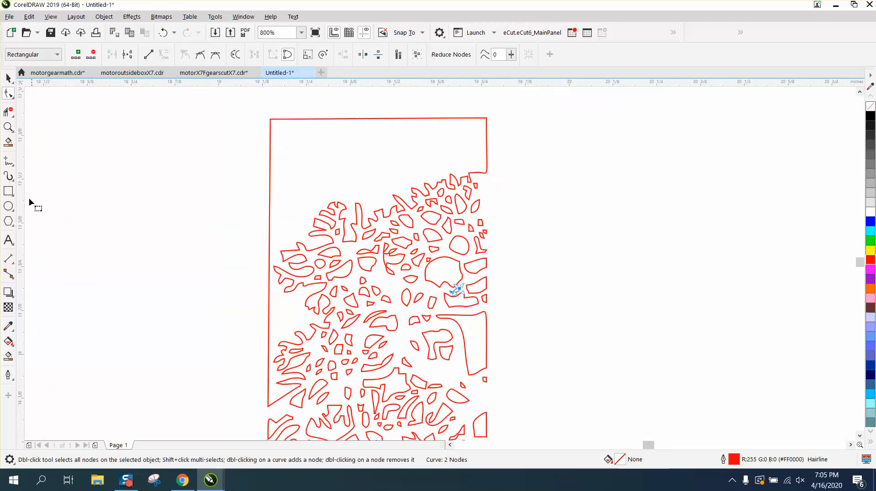
click(8, 127)
drag(406, 301, 481, 358)
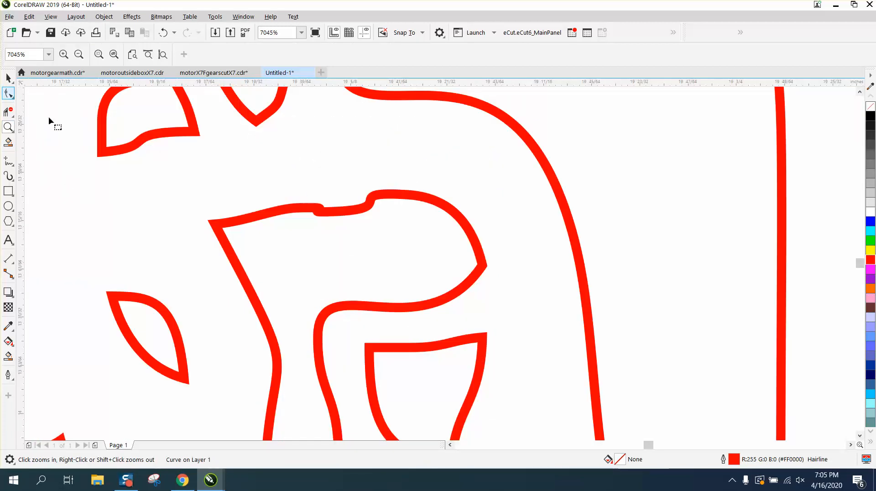
click(343, 214)
drag(280, 186, 397, 220)
key(Delete)
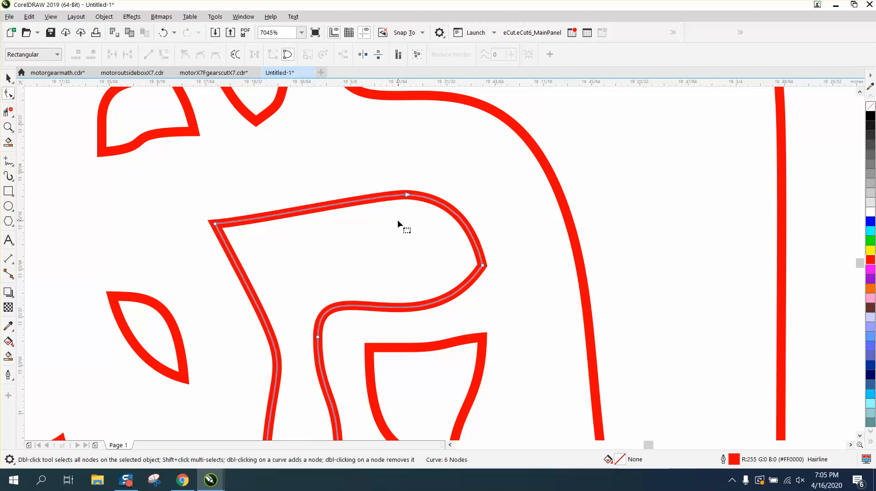
click(216, 224)
drag(215, 223, 209, 196)
Step: Draw a 0.626 by 1.453 inch rectangle over the left panel's inner frame
scroll(247, 258, down, 8)
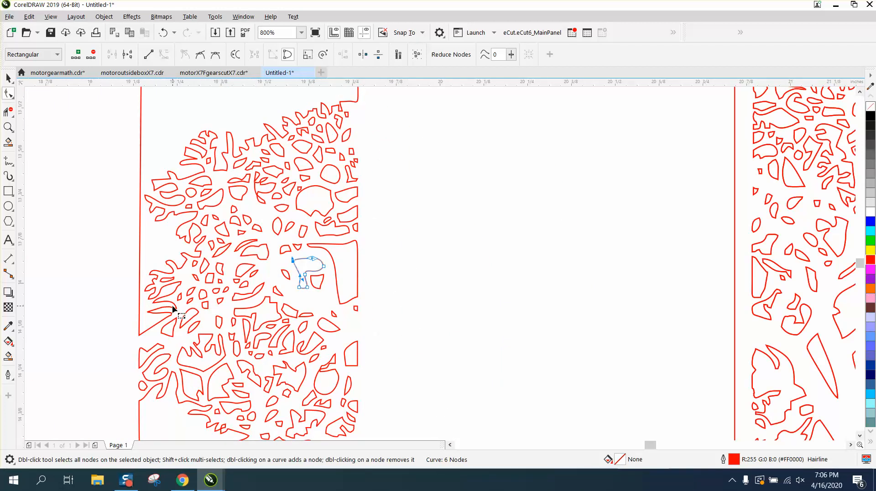
scroll(130, 280, down, 2)
click(8, 78)
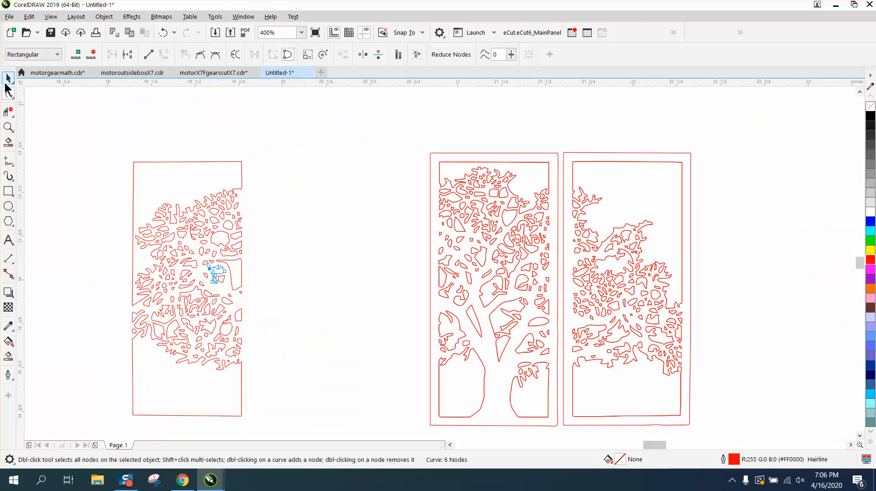
click(177, 160)
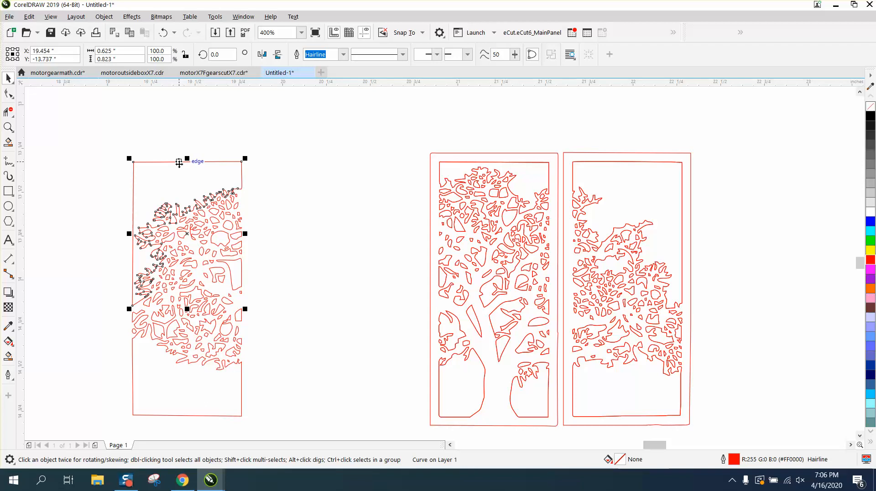
drag(113, 145, 269, 420)
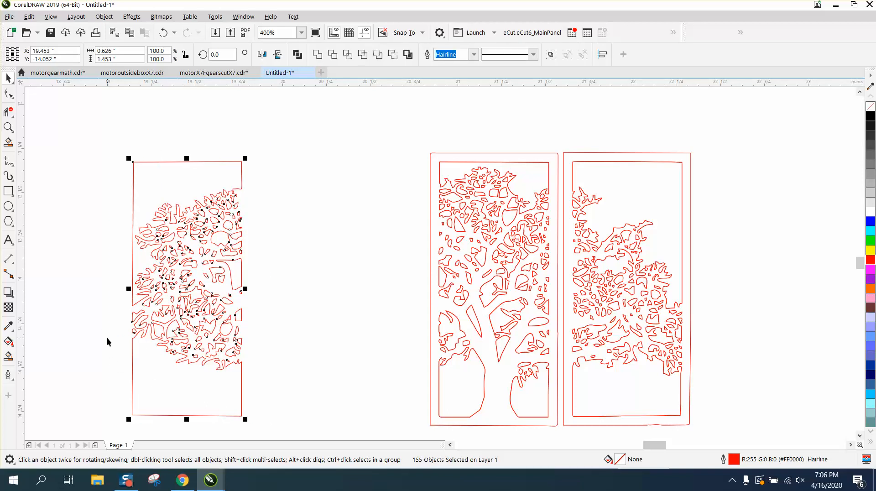
click(9, 194)
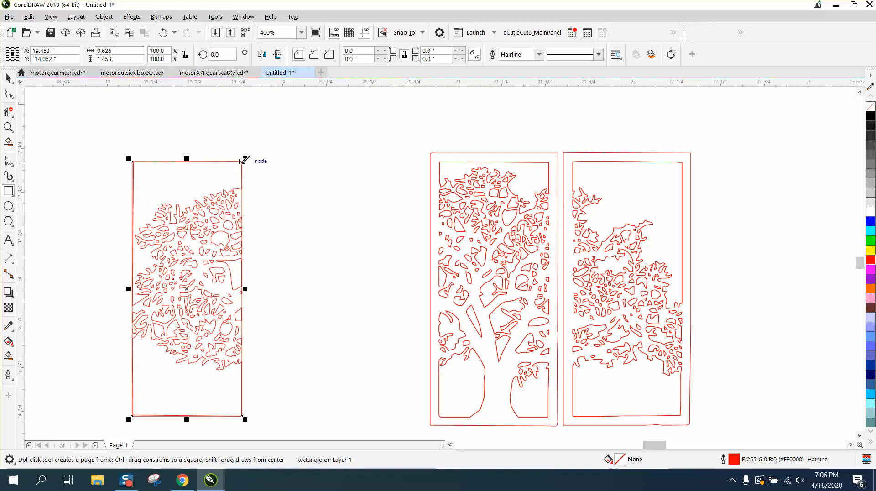
Step: Enlarge the new rectangle about its centre to 104.5%, 0.654 by 1.518 inches, forming the left panel's outer frame
drag(245, 160, 257, 151)
key(Escape)
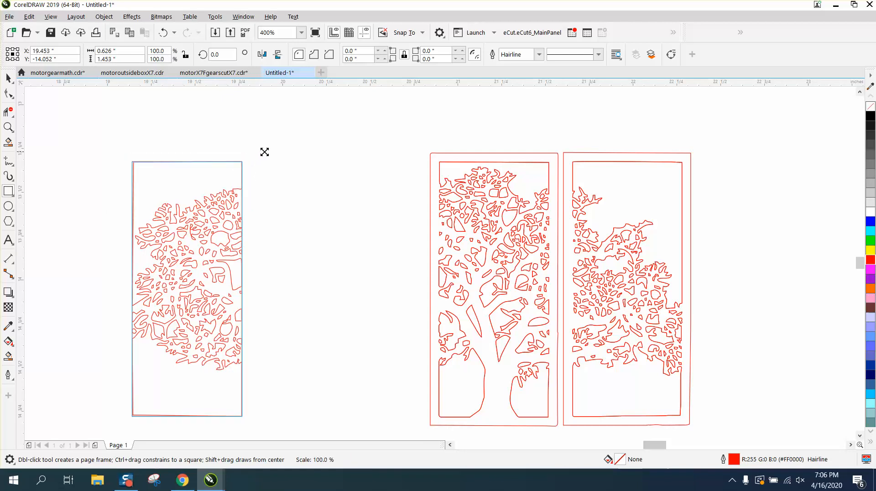
drag(245, 158, 255, 152)
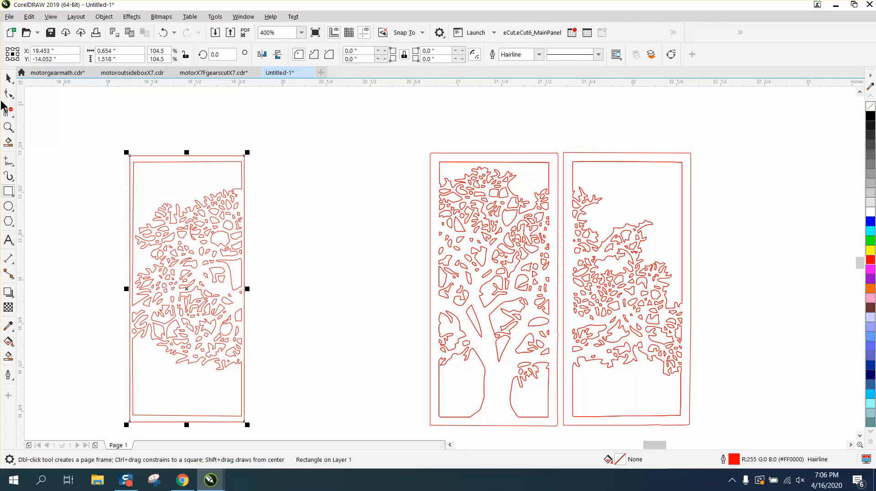
Step: Move the middle and right panels together farther to the right, away from the left panel
click(4, 78)
drag(400, 141, 733, 450)
drag(561, 260, 743, 260)
Step: Centre the left panel's outer rectangle on the page at X 20.0, Y -14.0 inches
click(196, 207)
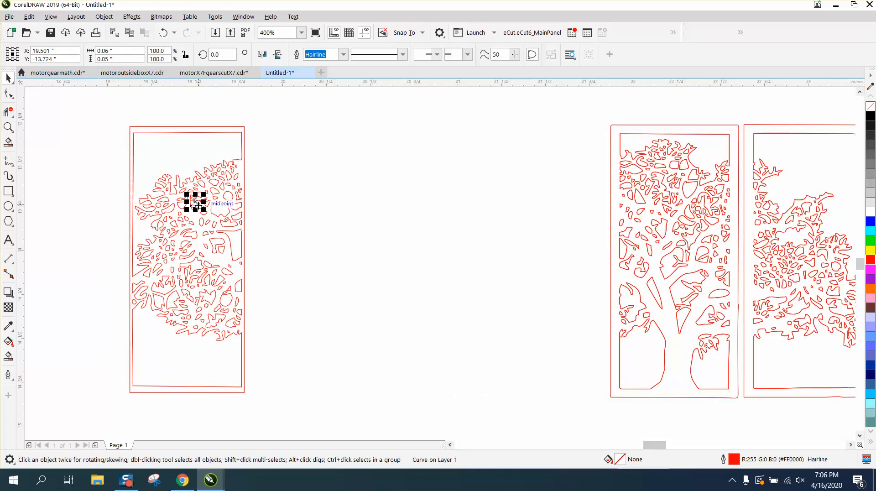
click(176, 127)
drag(176, 127, 271, 117)
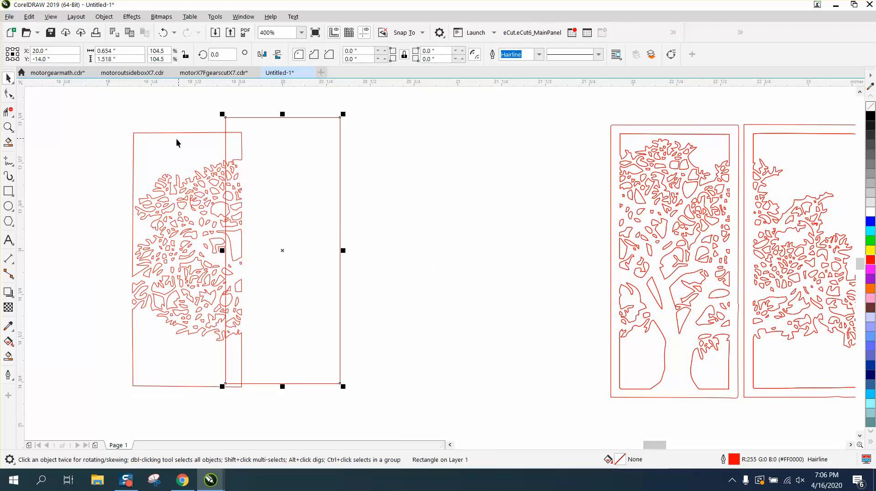
Step: Group the left panel's tree and inner frame curves and centre the group on the page inside the rectangle
drag(116, 121, 257, 391)
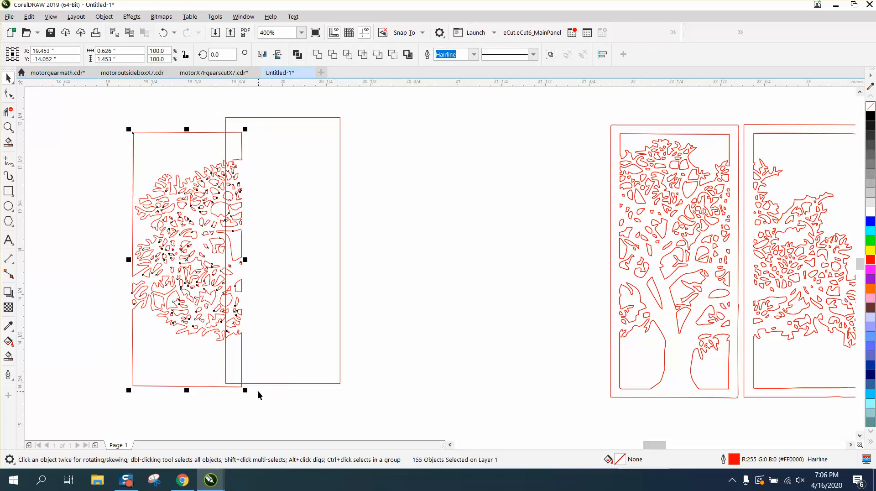
key(ctrl+g)
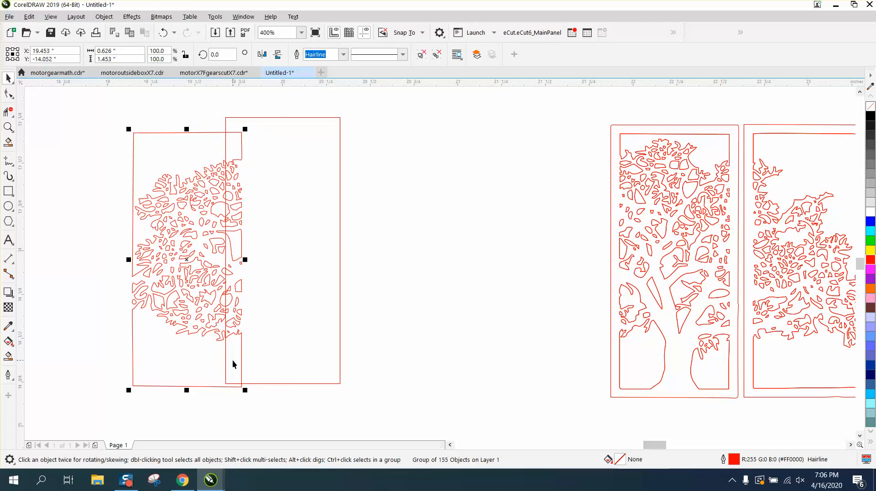
key(p)
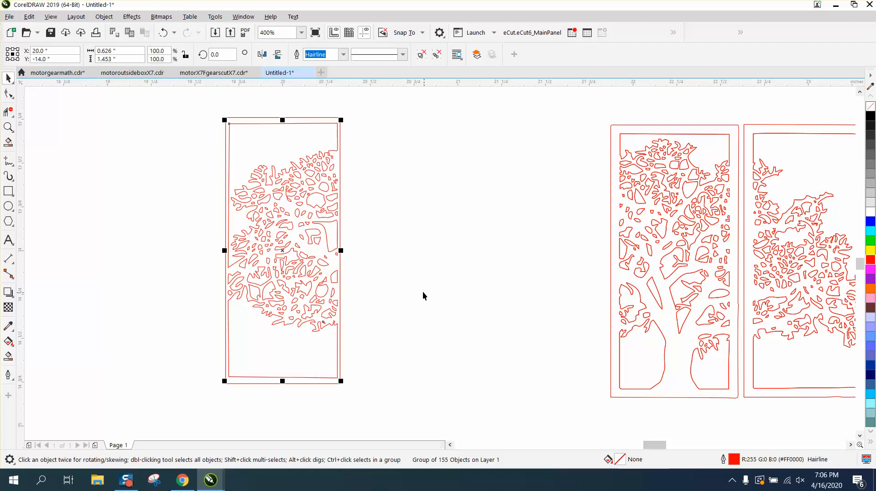
Step: Move the grouped tree panel to the right, clear of the outer rectangle
drag(291, 249, 437, 253)
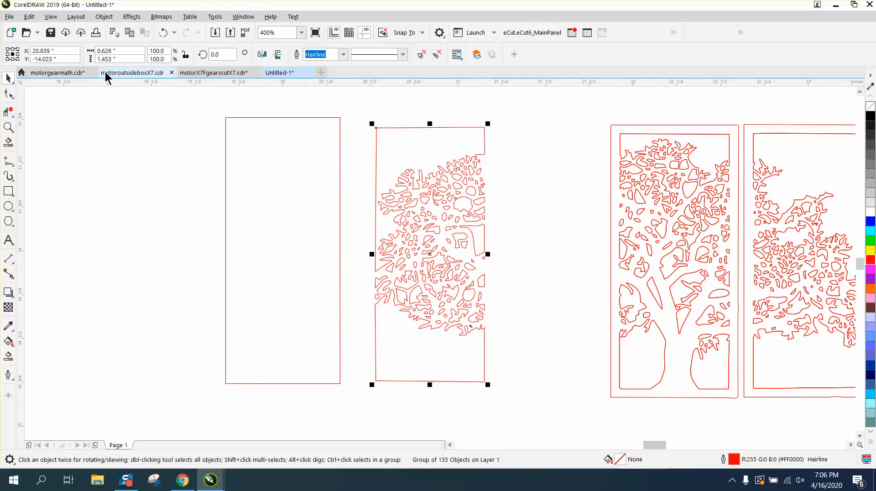
Step: Set the height of the grouped left tree panel to 1.5 inches
click(114, 59)
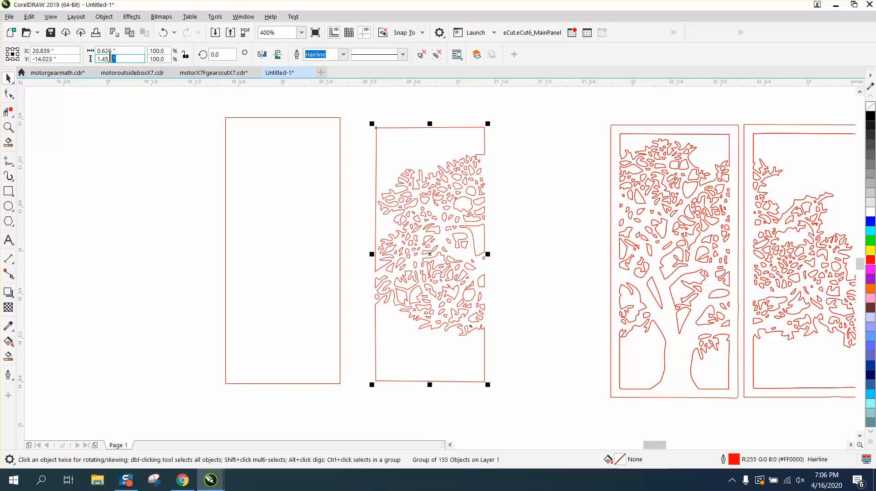
text(1.5)
key(Return)
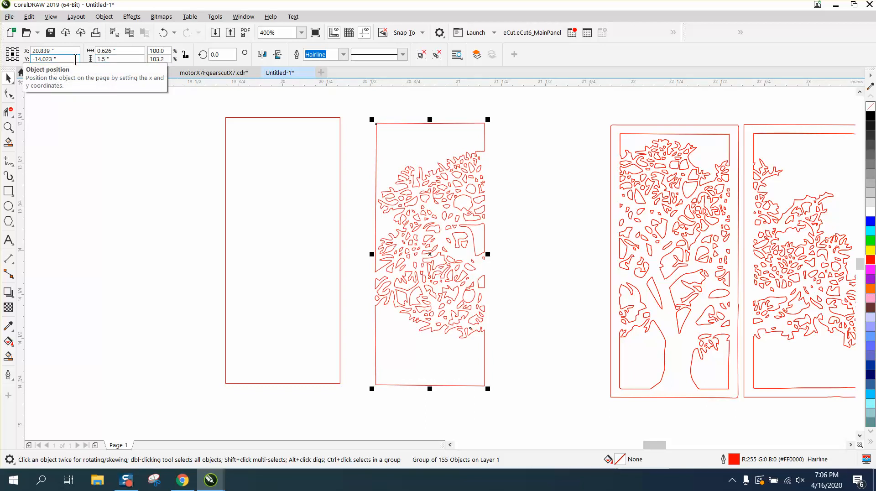
Step: Try widths of 0.6 and 0.78 inches on the grouped left tree panel
click(121, 53)
text(0.6)
key(Return)
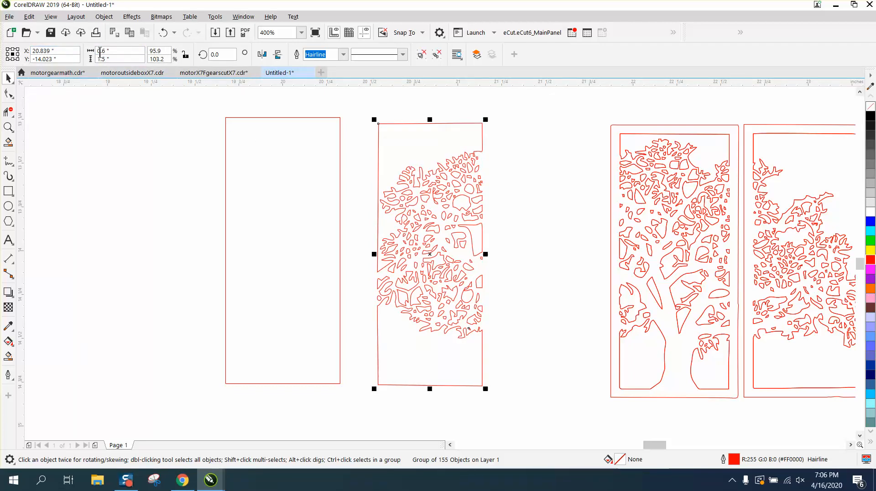
text(0.78)
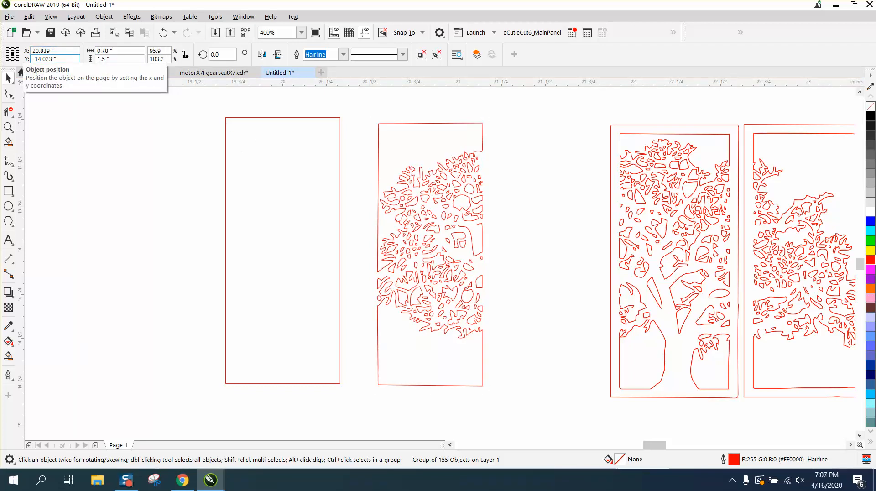
key(Return)
Step: Set the width of the grouped left tree panel to 0.65 inches
click(114, 51)
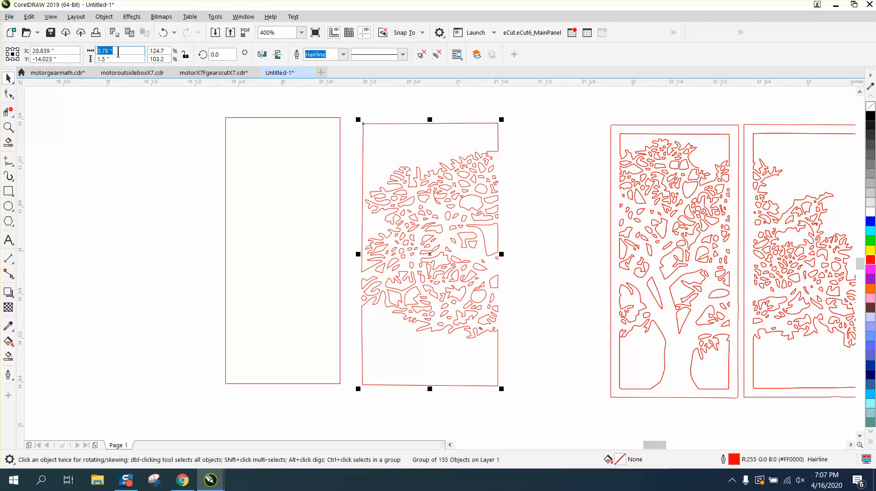
text(.65)
key(Return)
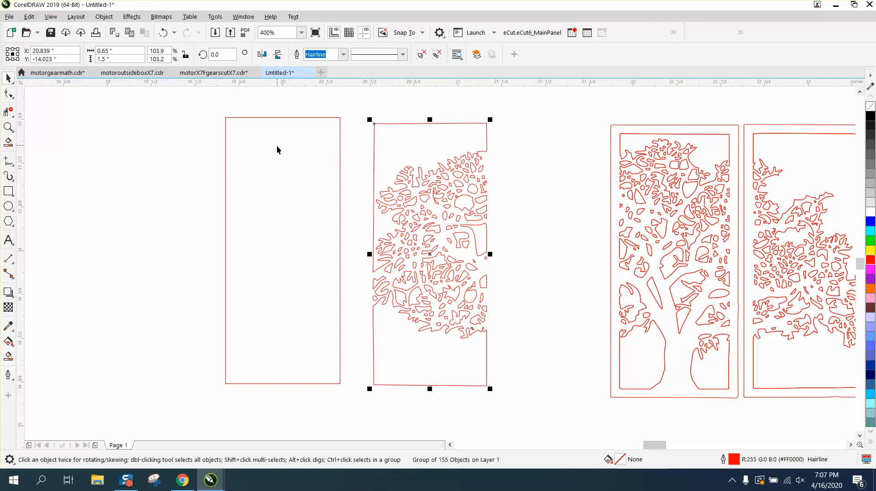
Step: Resize the empty outer rectangle to 0.75 inches wide and 1.6 inches high
click(340, 226)
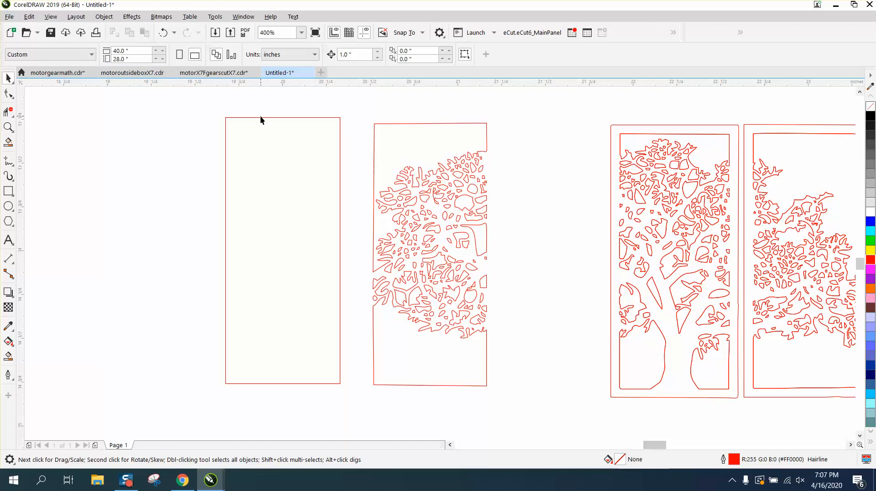
click(120, 50)
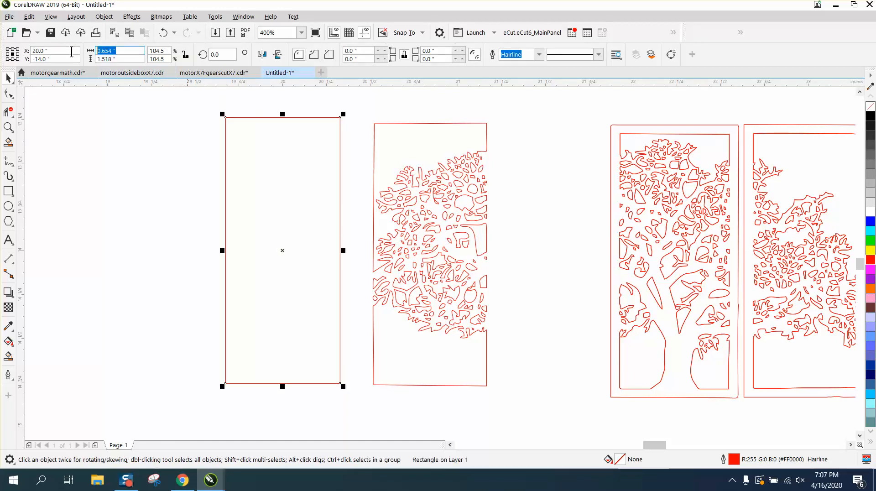
text(0.75)
key(Return)
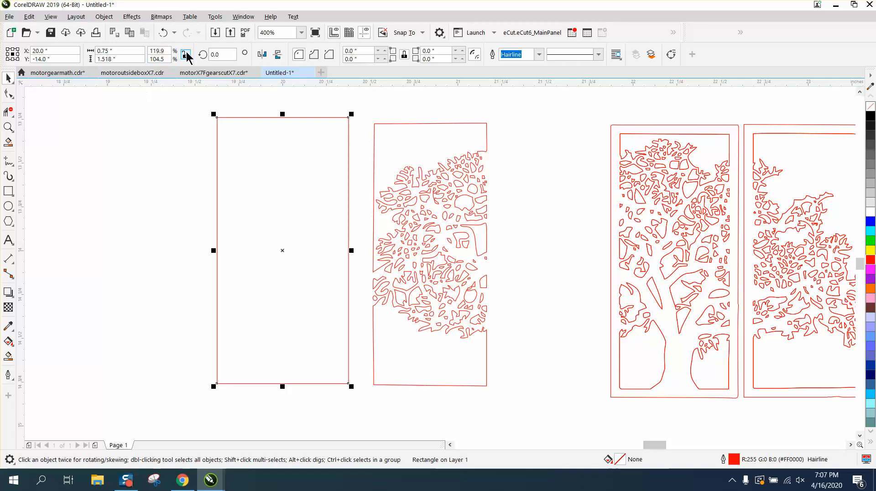
click(395, 124)
click(239, 118)
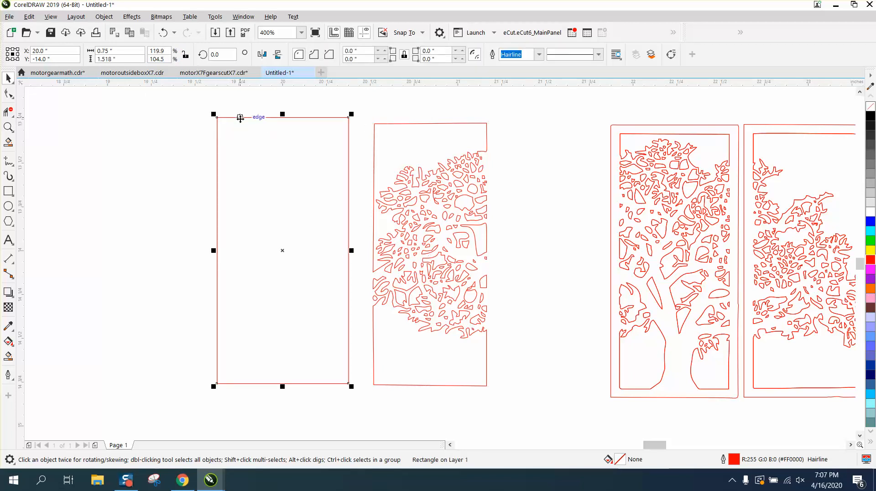
double_click(105, 59)
text(1)
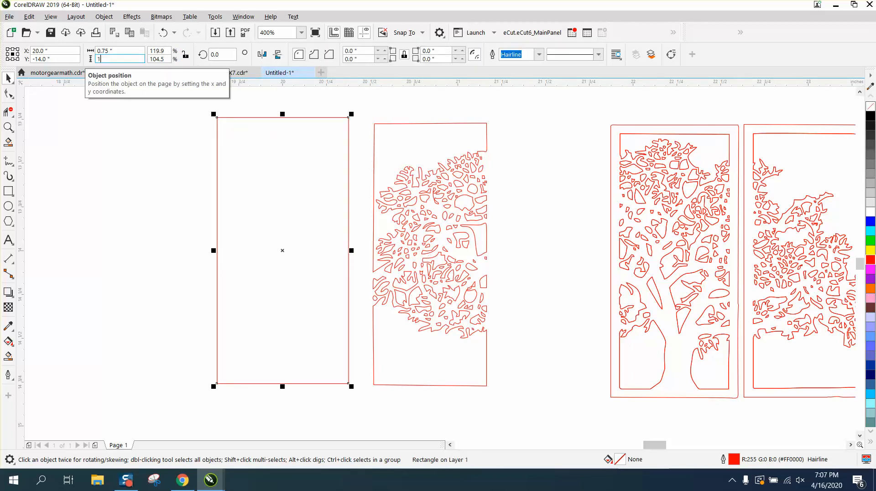
text(.6)
key(Return)
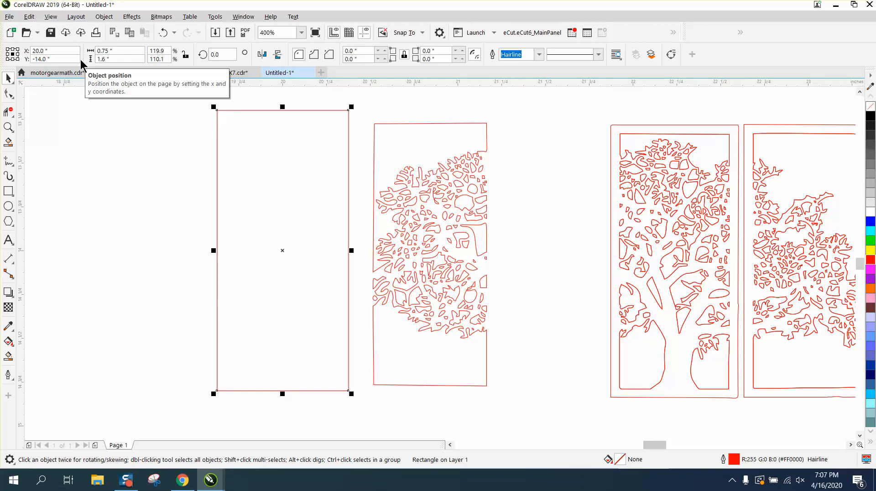
Step: Centre the grouped tree panel on the page inside the outer rectangle
click(8, 78)
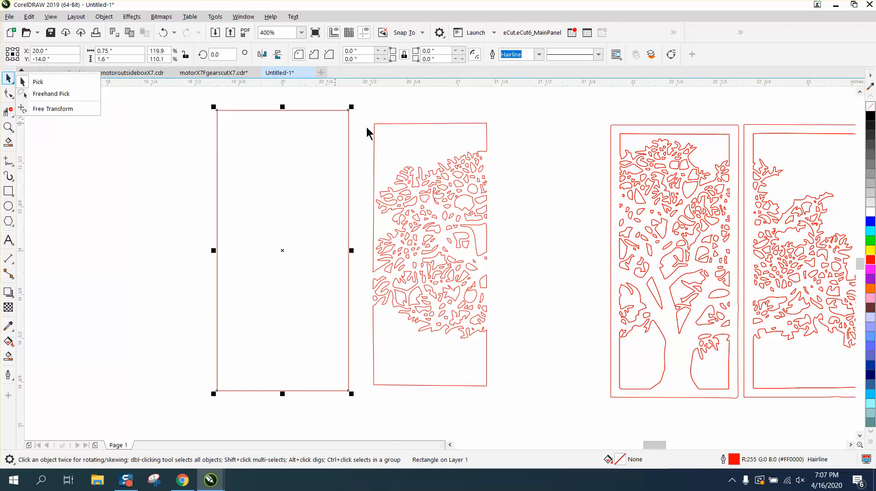
click(391, 124)
click(418, 173)
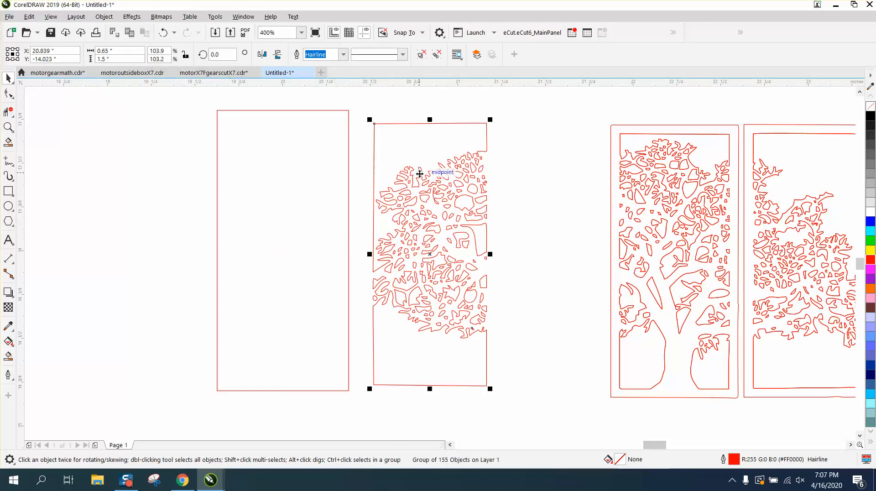
key(p)
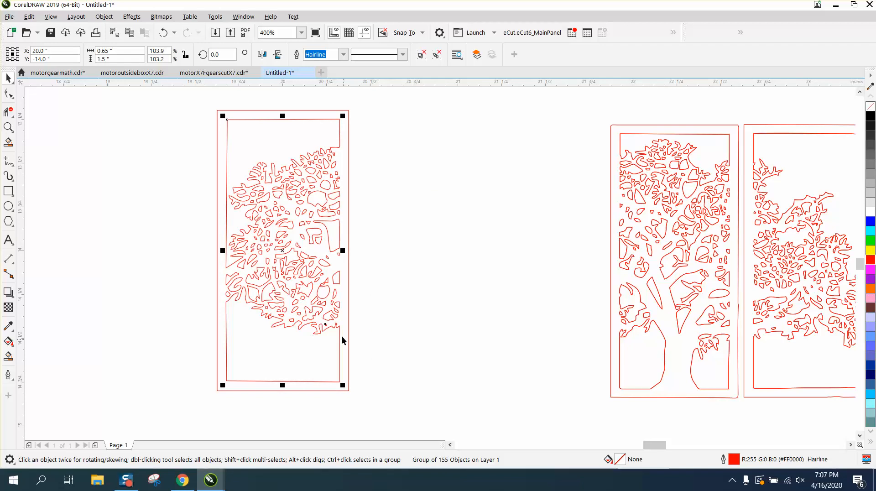
Step: Ungroup the left panel's tree and inner frame curves
click(8, 127)
drag(213, 121, 382, 161)
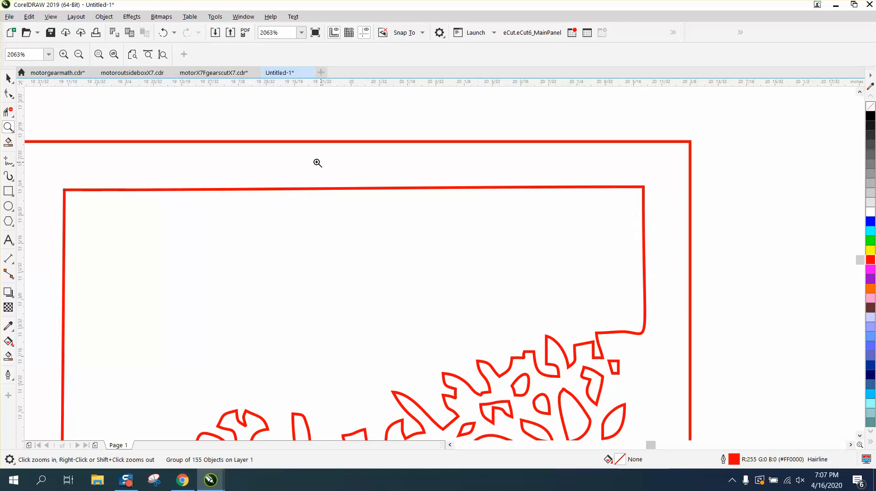
right_click(310, 165)
click(8, 93)
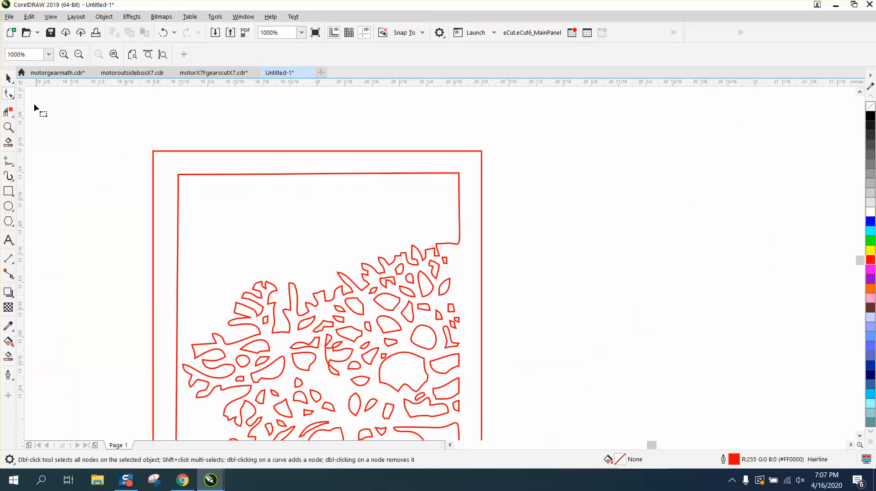
click(9, 79)
click(214, 174)
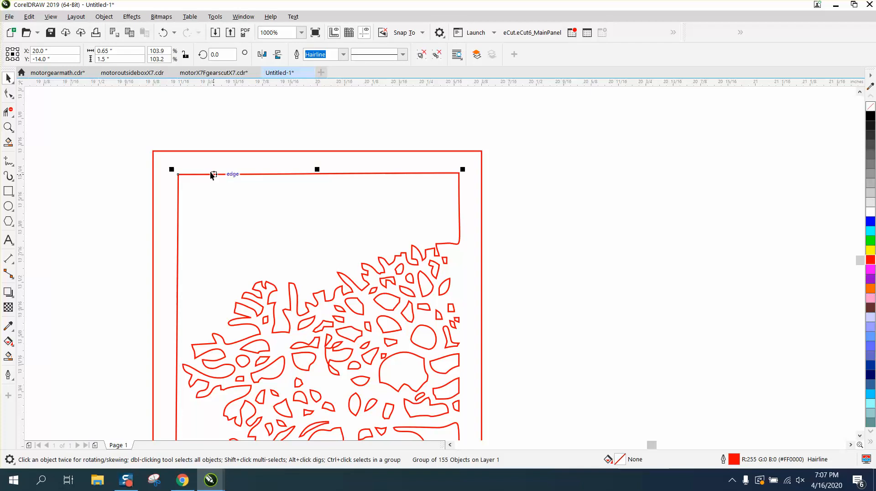
click(104, 16)
mouse_move(143, 197)
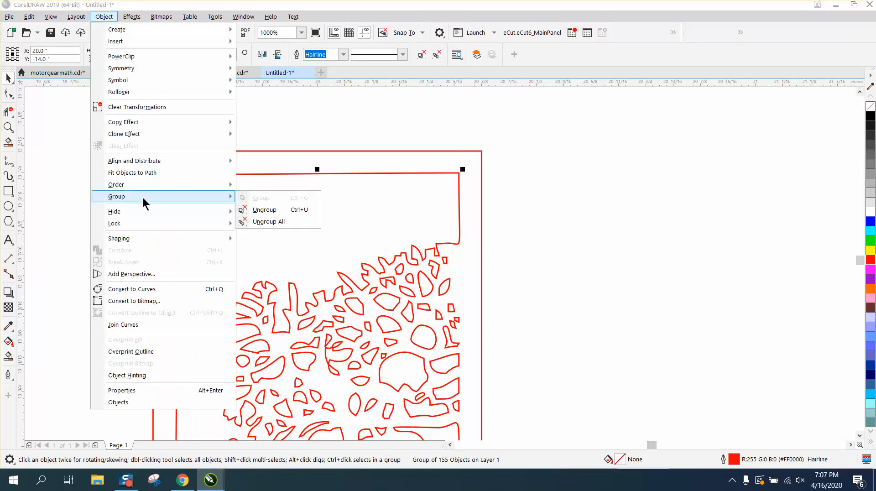
click(256, 210)
Step: Convert the top edge of the left panel's inner frame to a straight line through its corner nodes
click(8, 93)
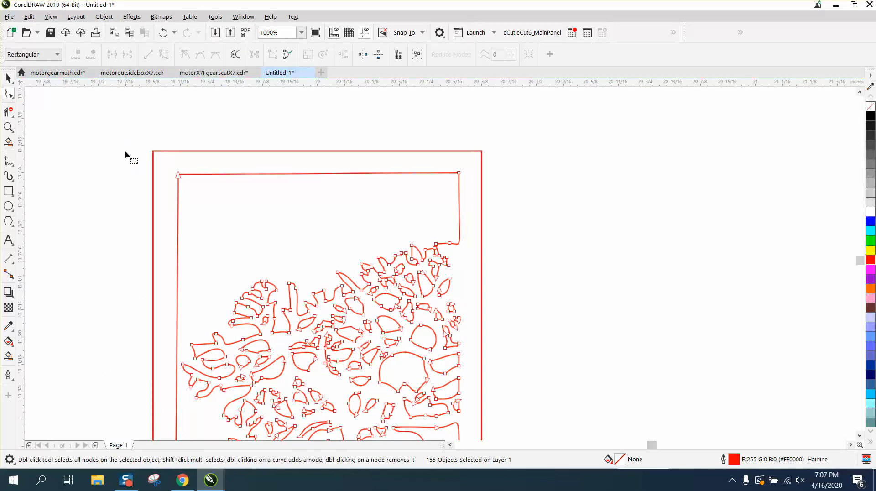
drag(477, 213, 477, 214)
right_click(459, 176)
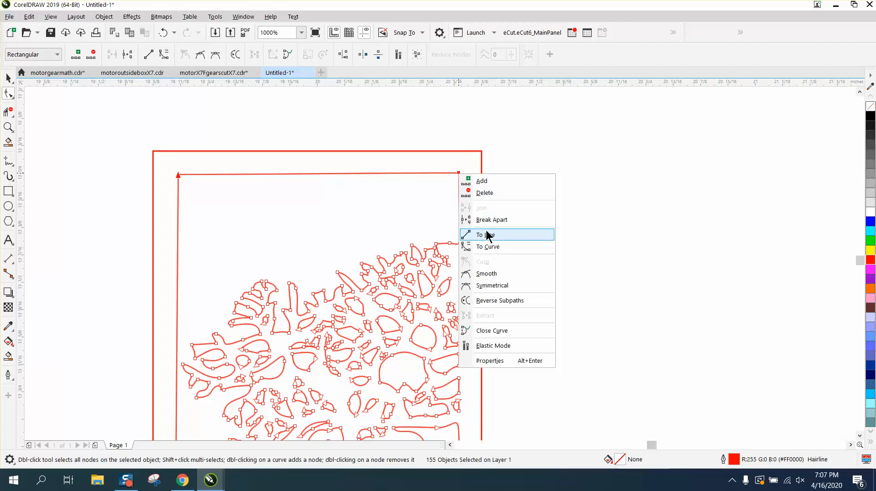
click(479, 232)
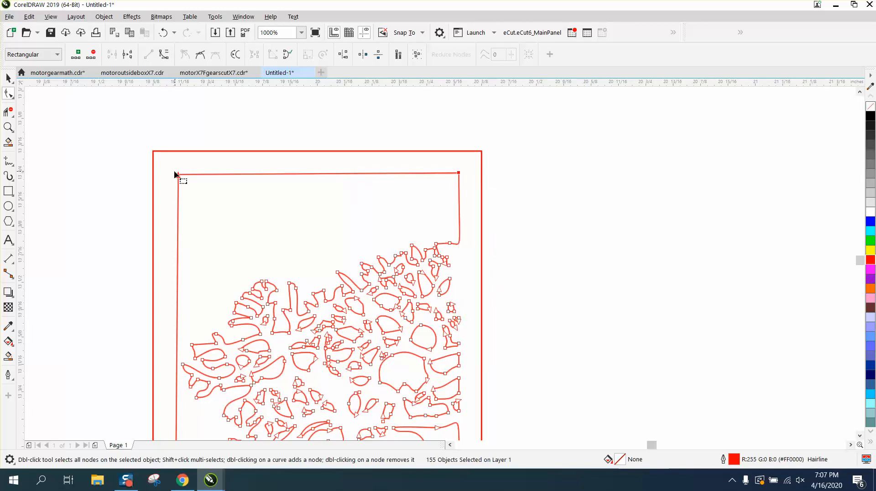
Step: Align the two top corner nodes of the left panel's inner frame horizontally and deselect the curves
drag(161, 152, 474, 213)
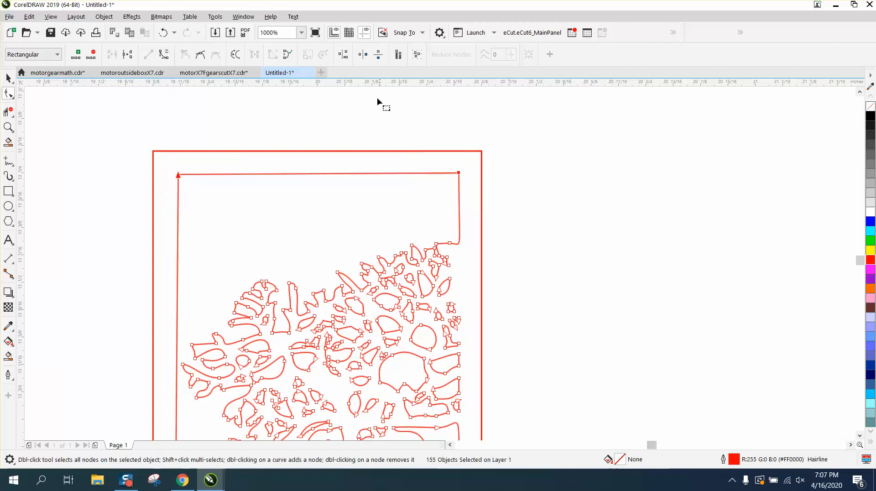
click(344, 55)
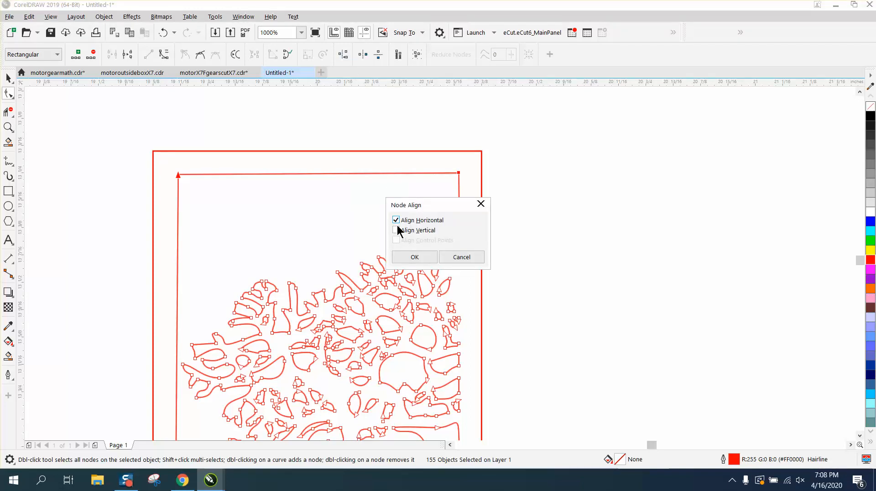
click(413, 256)
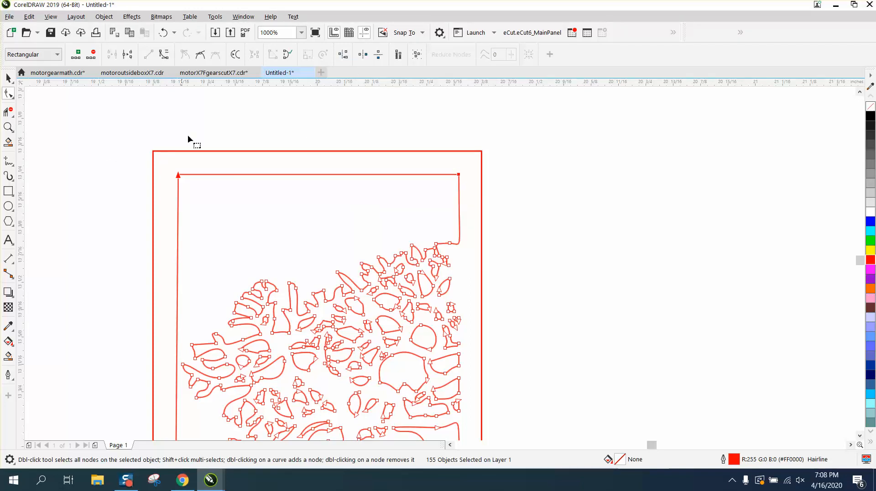
scroll(349, 154, down, 1)
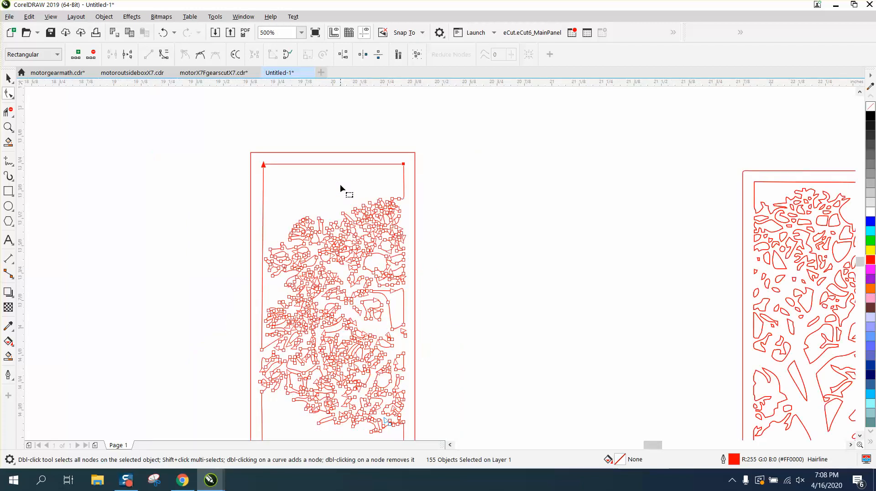
scroll(310, 180, down, 1)
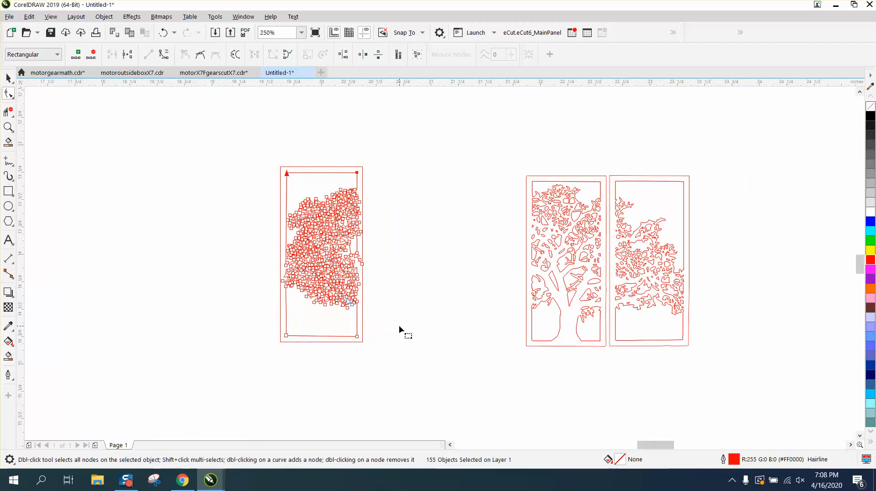
click(8, 78)
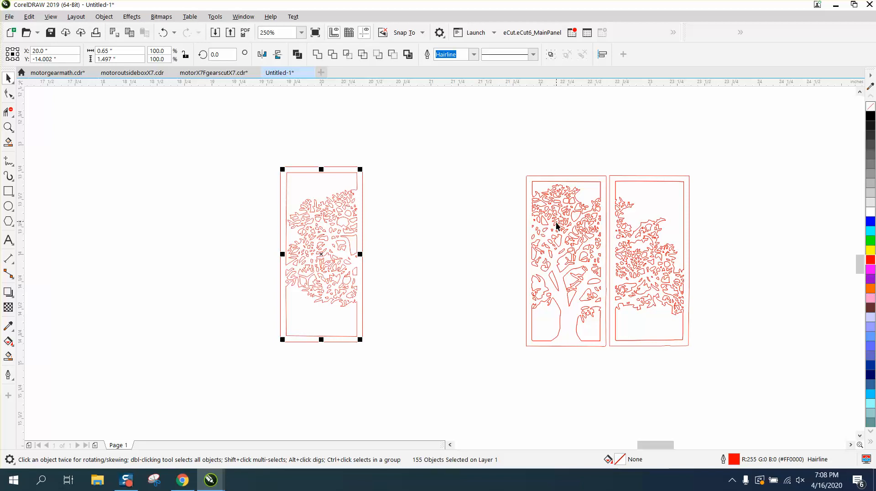
click(461, 194)
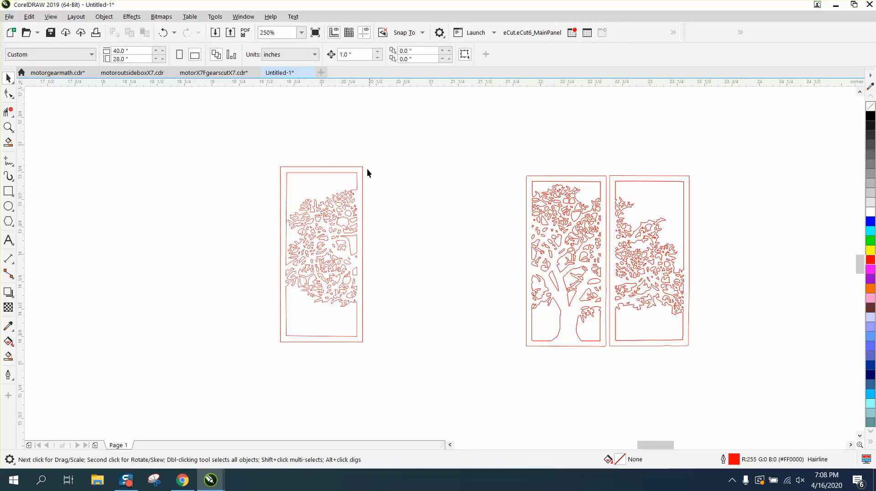
click(362, 166)
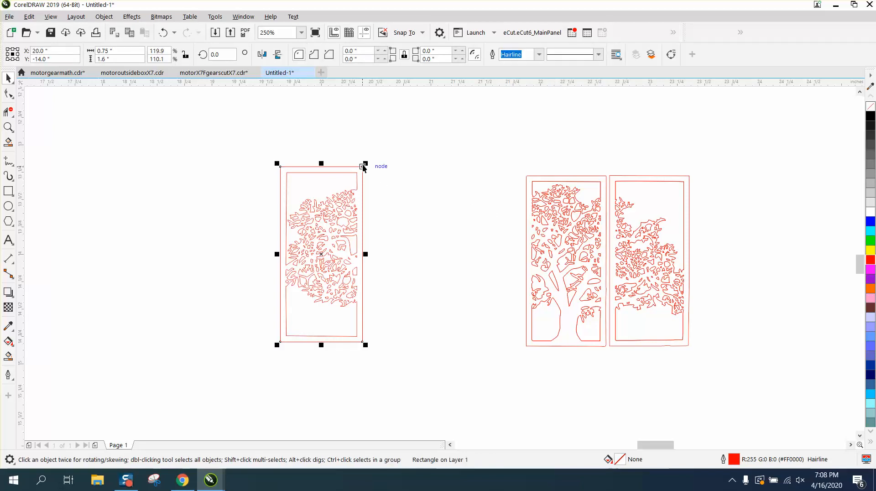
drag(336, 247, 177, 247)
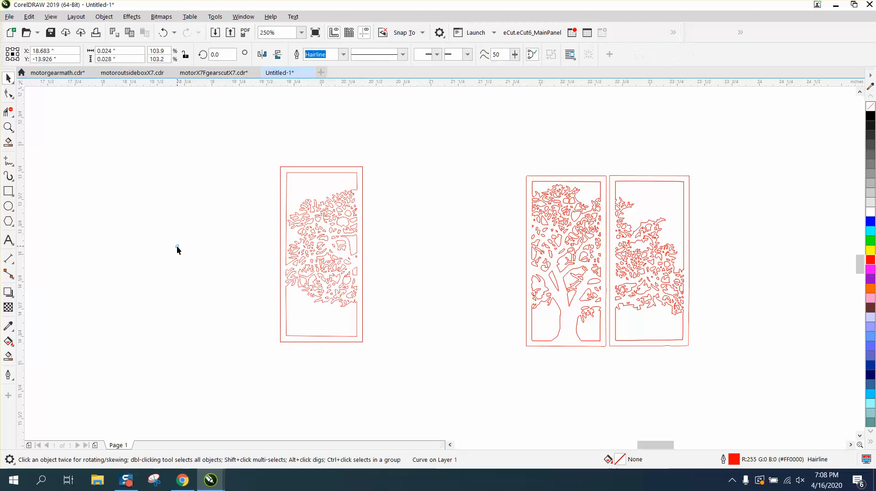
click(163, 32)
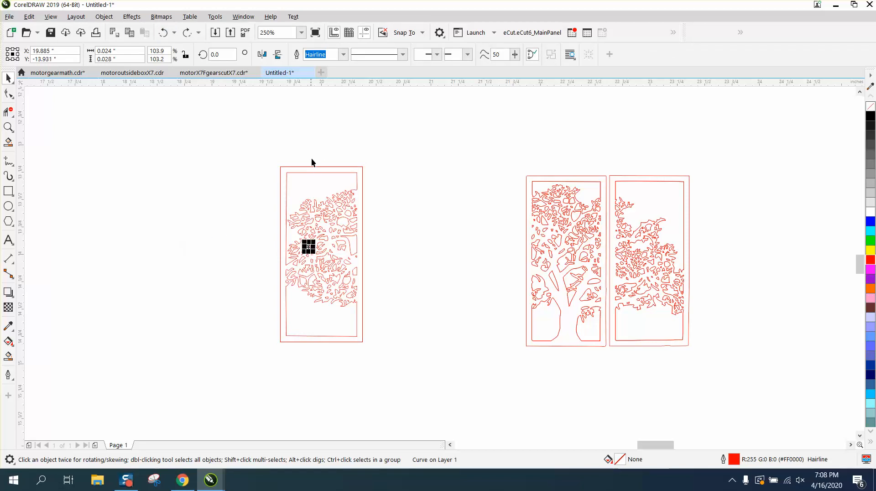
Step: Place a copy of the outer rectangle left of the panel and group the original rectangle with its tree and inner frame
drag(313, 166, 117, 160)
drag(248, 149, 446, 379)
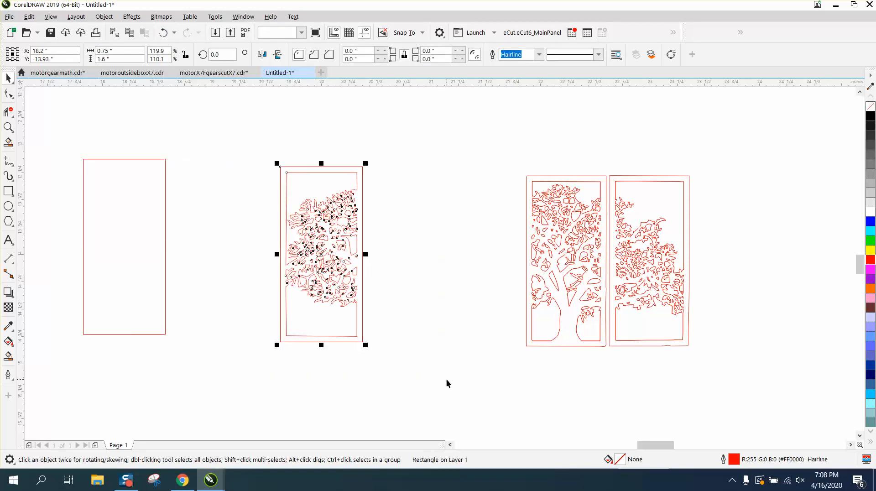
key(ctrl+g)
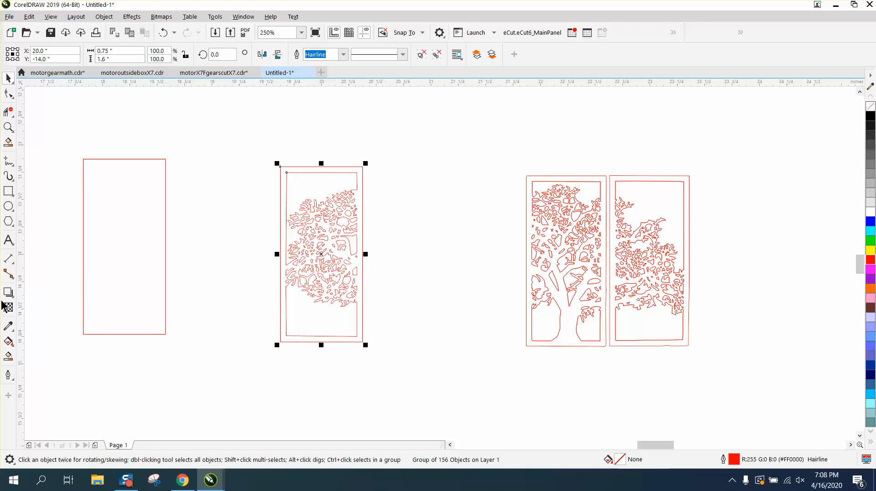
Step: Centre the spare outer rectangle on the page and move it 2 inches left, to X 18.0"
click(100, 219)
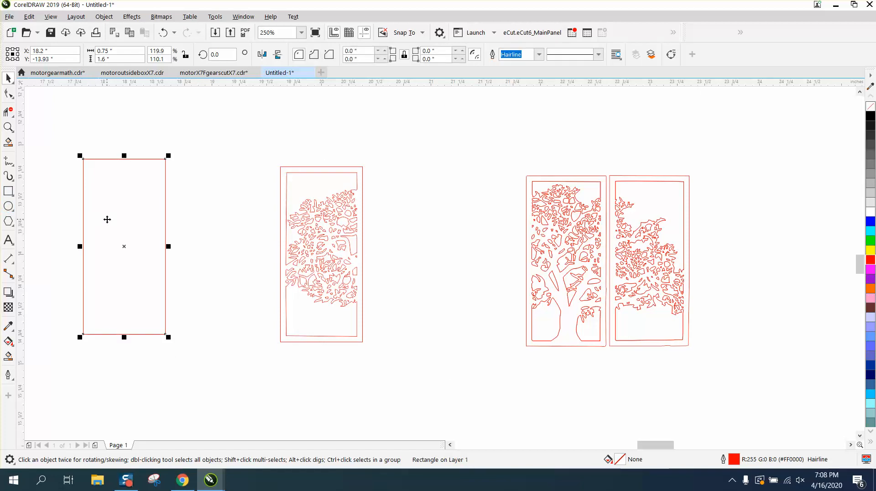
key(p)
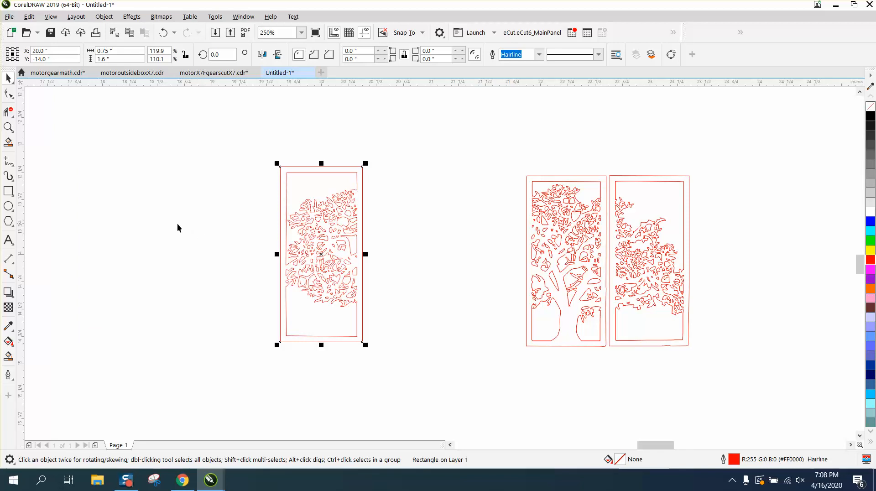
key(Left)
key(Left)
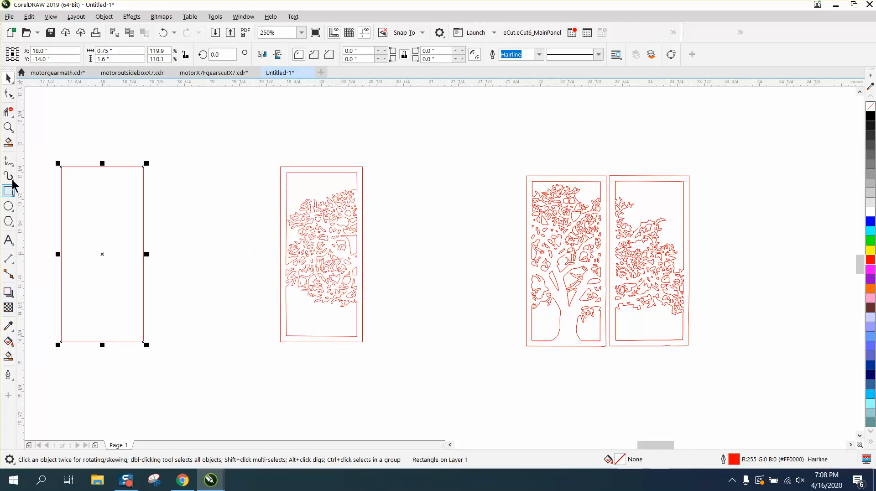
Step: Smart-fill the region between the left panel's outer rectangle and its cut-outs, and recolour the new shape black
click(8, 128)
drag(259, 164, 450, 265)
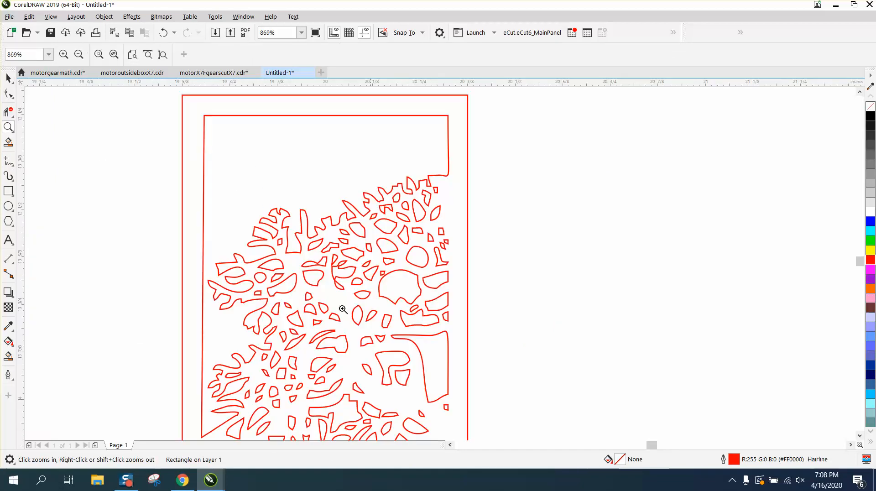
click(8, 355)
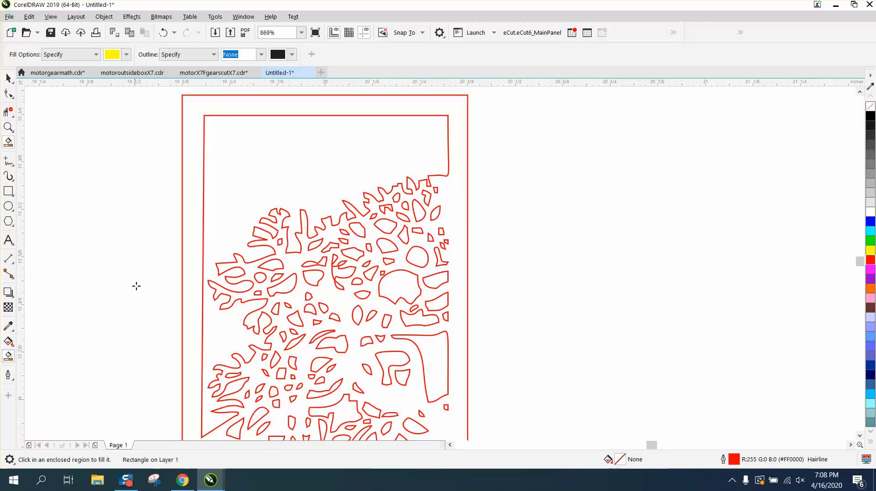
click(190, 256)
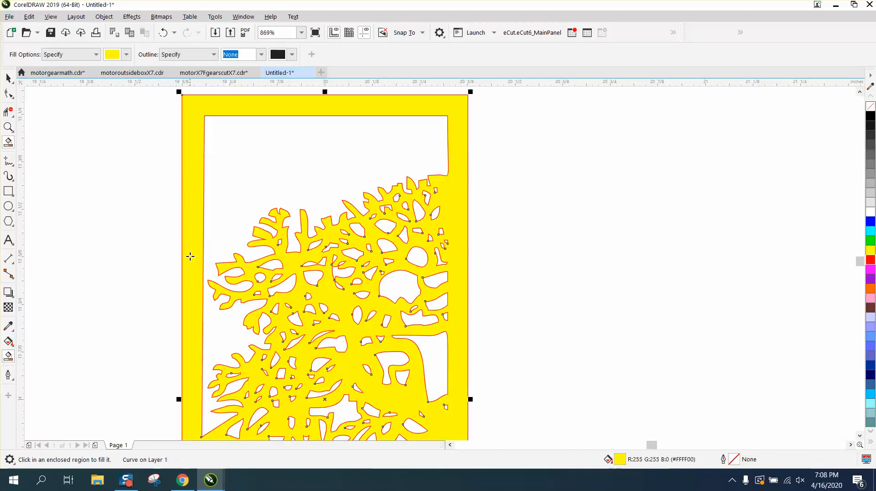
click(870, 121)
scroll(579, 133, down, 2)
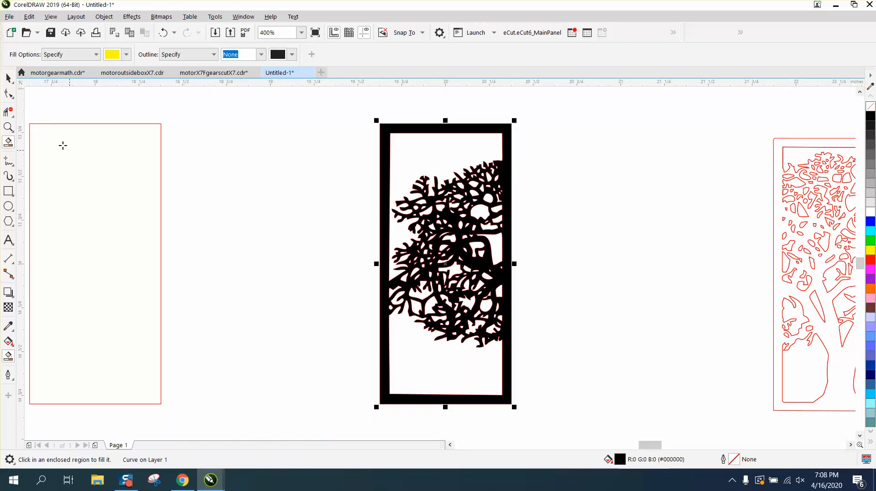
Step: Move the black-filled shape off the red outlines into the gap between the left and middle panels
click(8, 78)
click(125, 123)
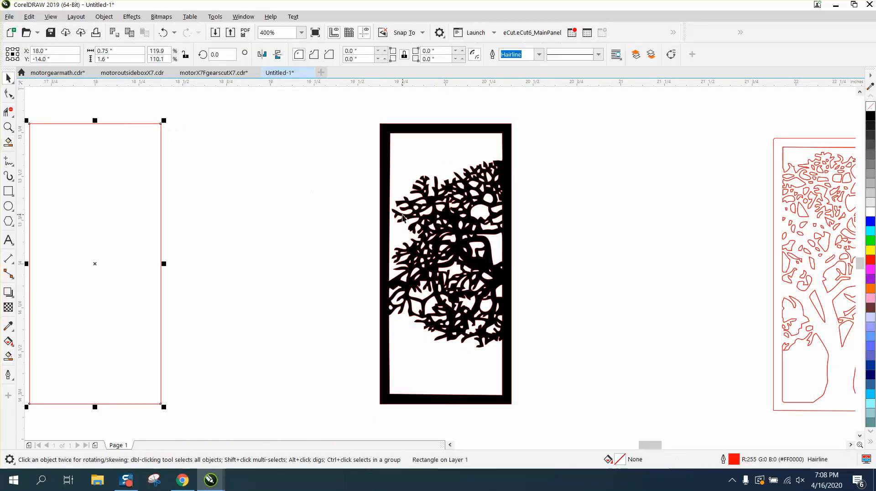
click(8, 127)
drag(384, 222, 556, 300)
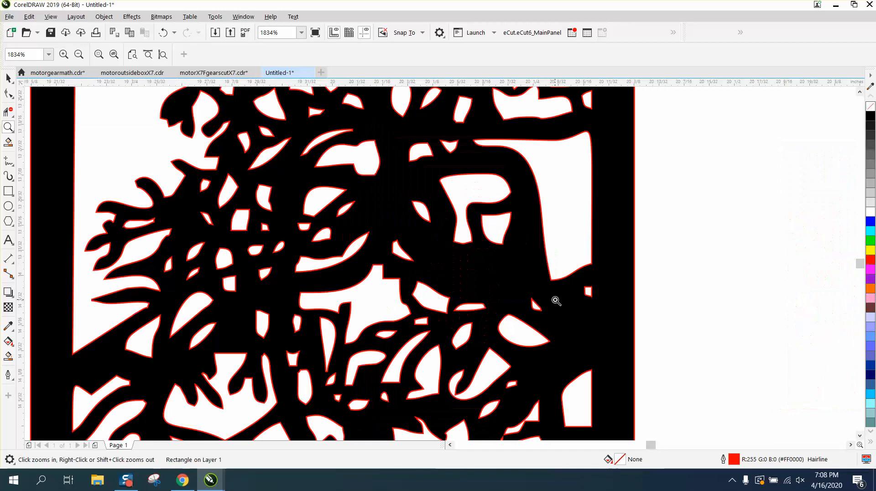
click(5, 79)
scroll(256, 201, down, 5)
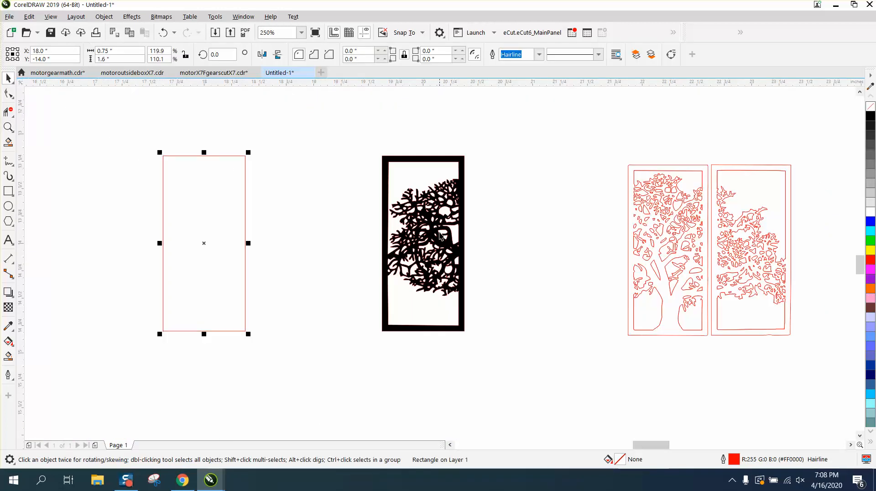
drag(435, 236, 540, 239)
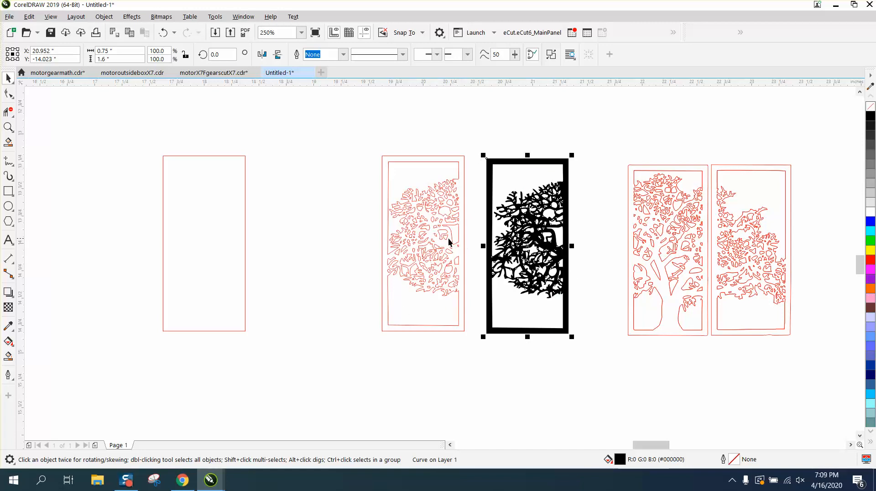
Step: Delete the stray node that dents the lower edge of the long curved opening in the black tree's upper-left branches
click(8, 127)
drag(503, 188, 584, 228)
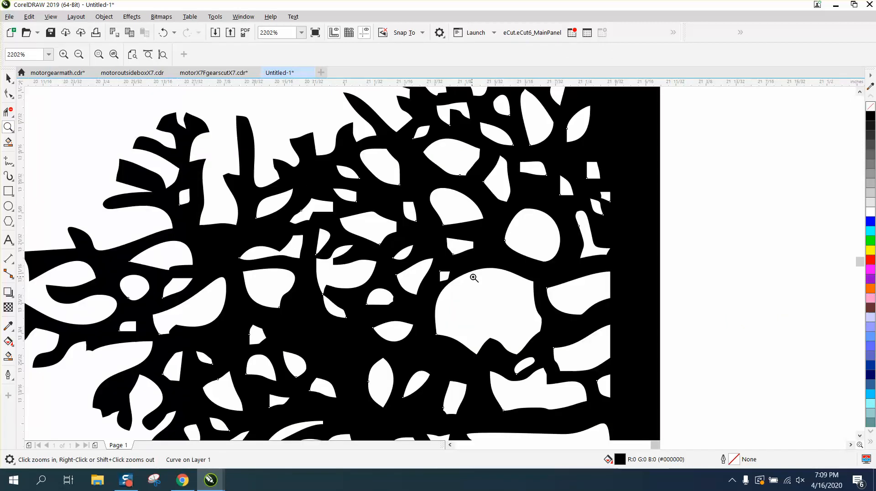
right_click(283, 286)
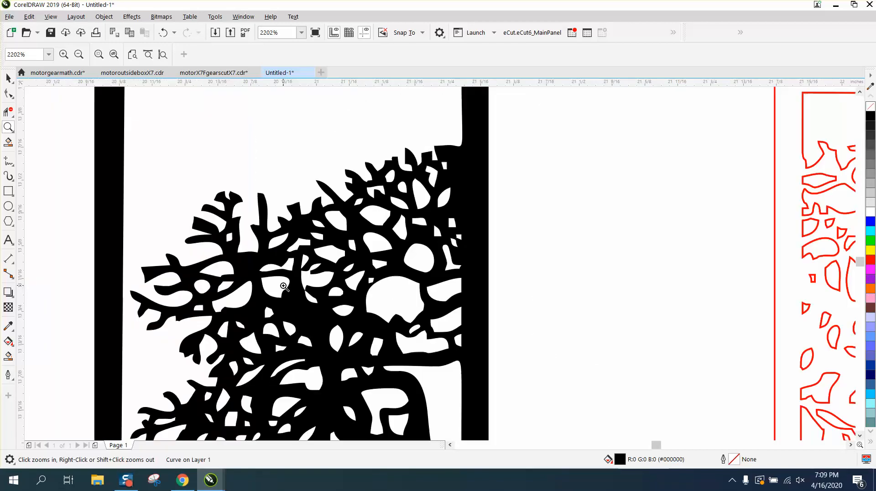
drag(196, 288, 318, 345)
click(8, 93)
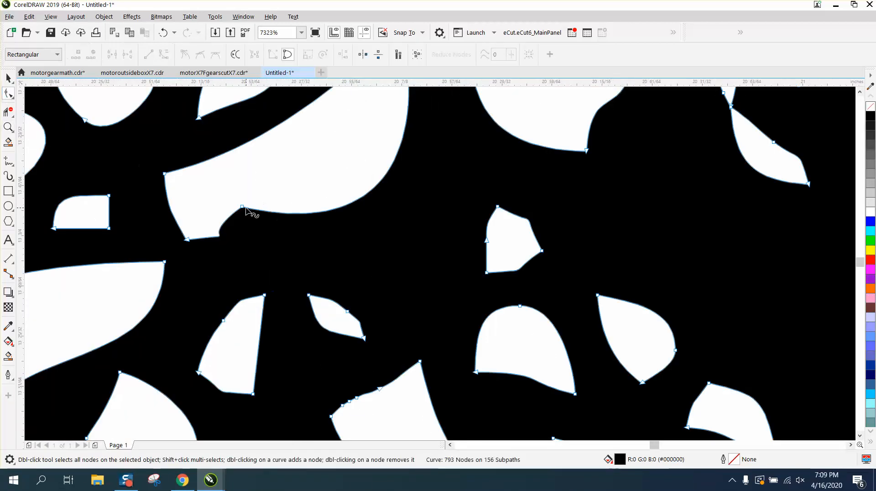
click(243, 206)
key(Delete)
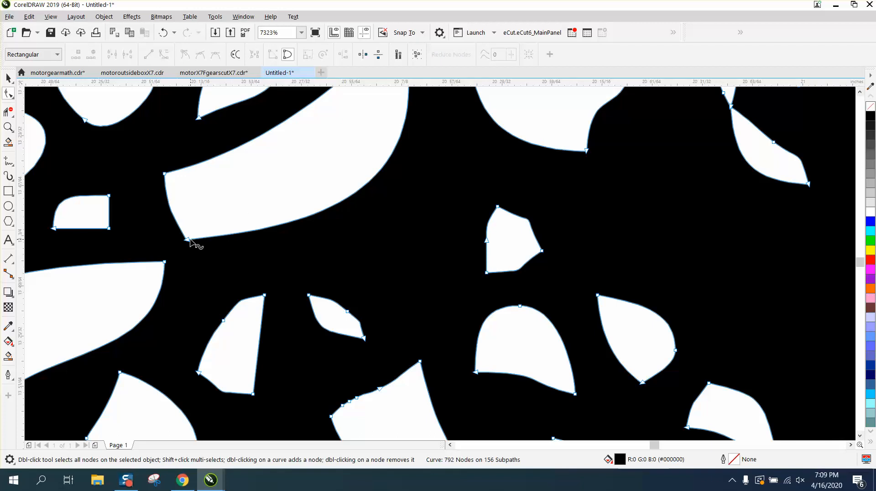
Step: Remove the upper-edge node of the small leaf-shaped opening, bulge that edge upward, and delete the top node of the neighbouring small opening
click(348, 311)
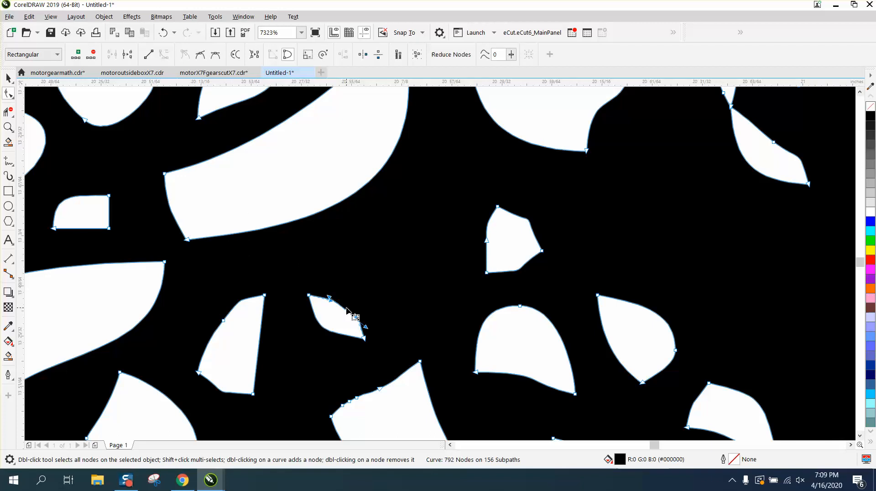
key(Delete)
click(308, 295)
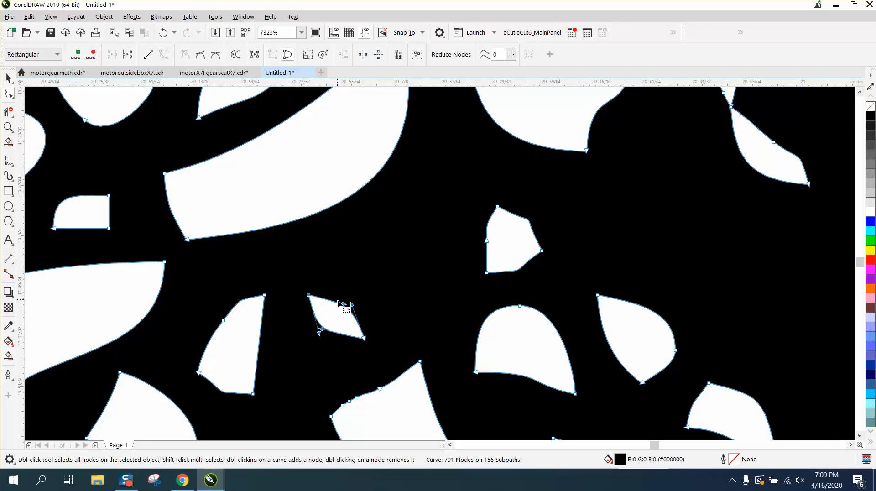
drag(343, 303, 342, 273)
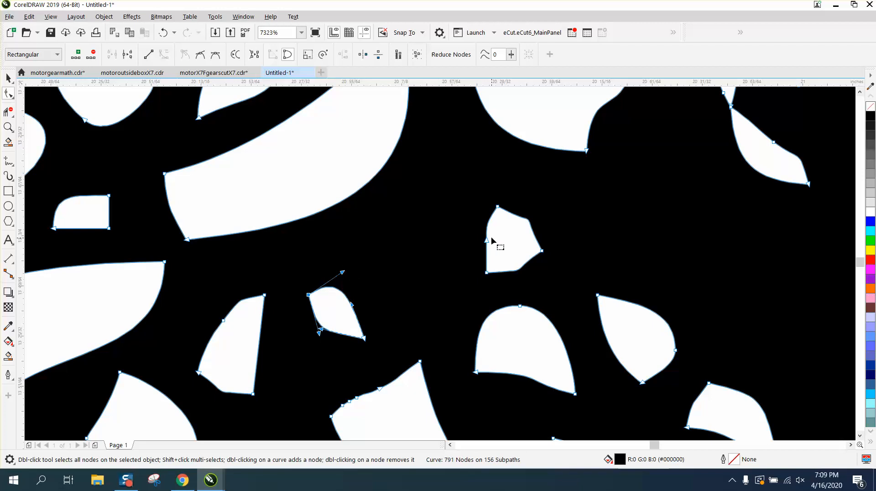
drag(488, 202, 510, 215)
key(Delete)
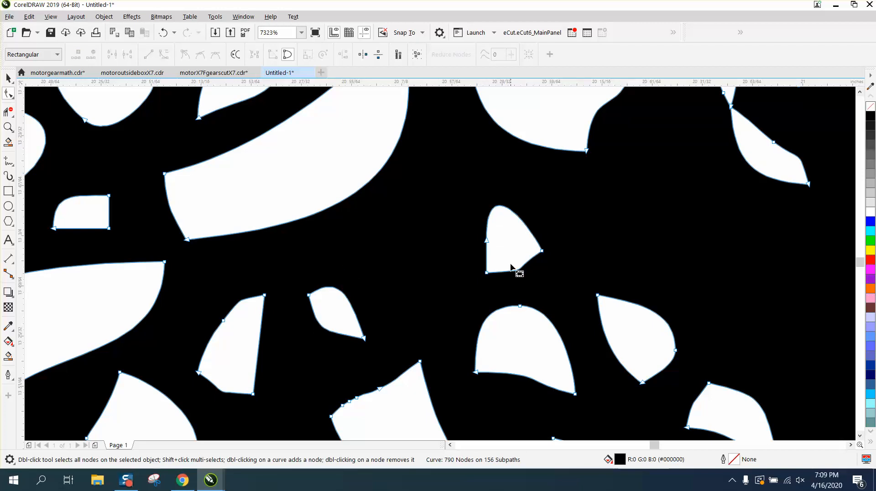
Step: Reshape the small square opening beside the right frame bar, bulging its left and lower edges outward into a rounded curve
scroll(339, 231, down, 2)
scroll(345, 279, down, 1)
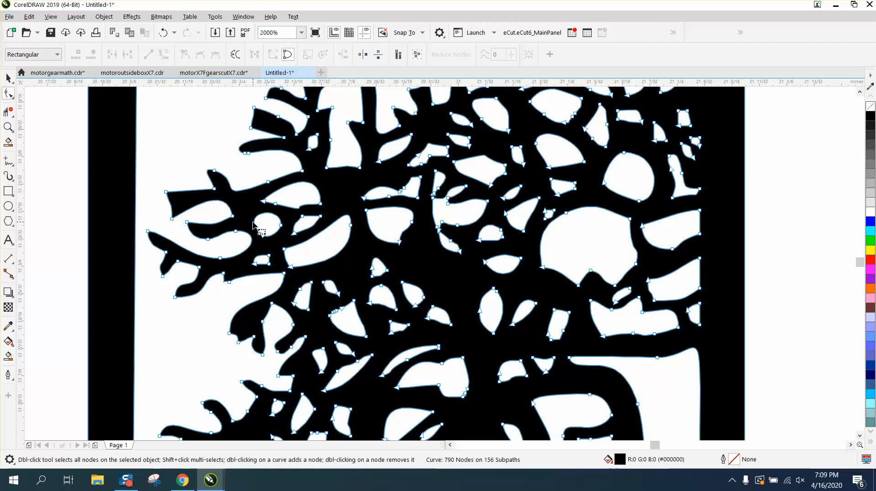
scroll(253, 226, down, 1)
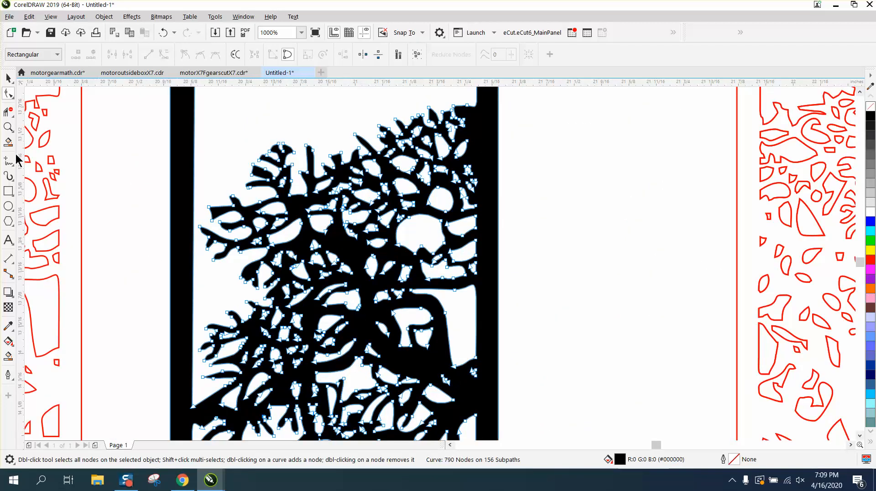
click(8, 126)
drag(423, 347, 516, 400)
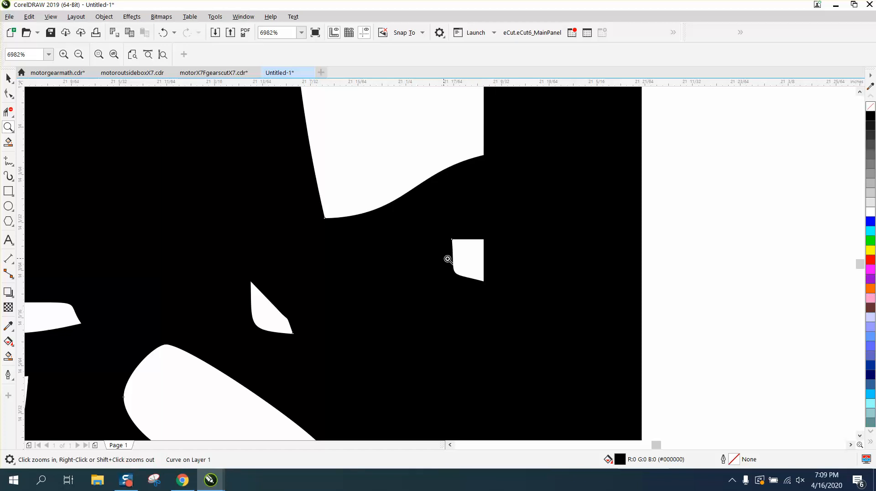
click(8, 94)
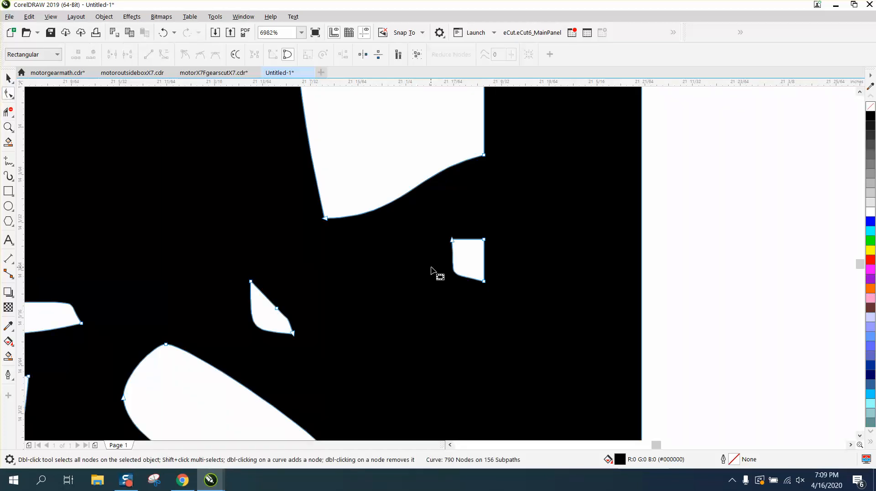
click(452, 240)
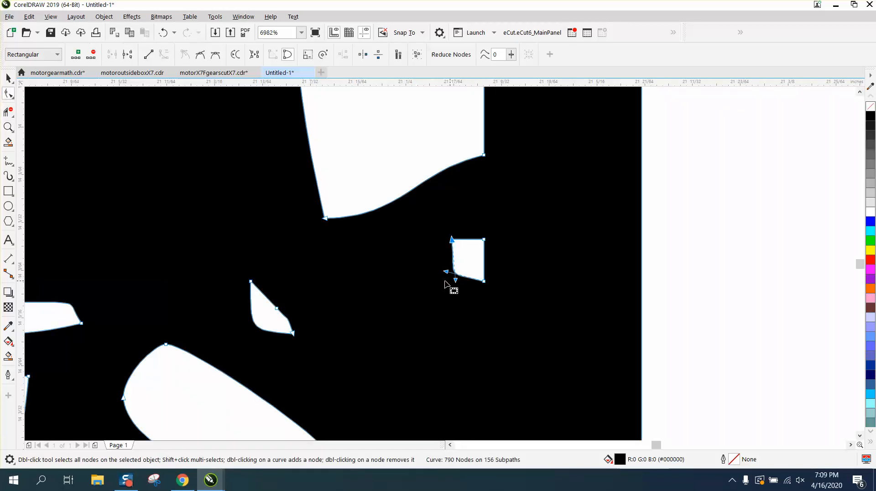
click(404, 273)
click(452, 240)
drag(455, 279, 451, 302)
Step: Try deleting the upper-right corner node of the small opening beside the frame bar, and undo the deletion
click(483, 239)
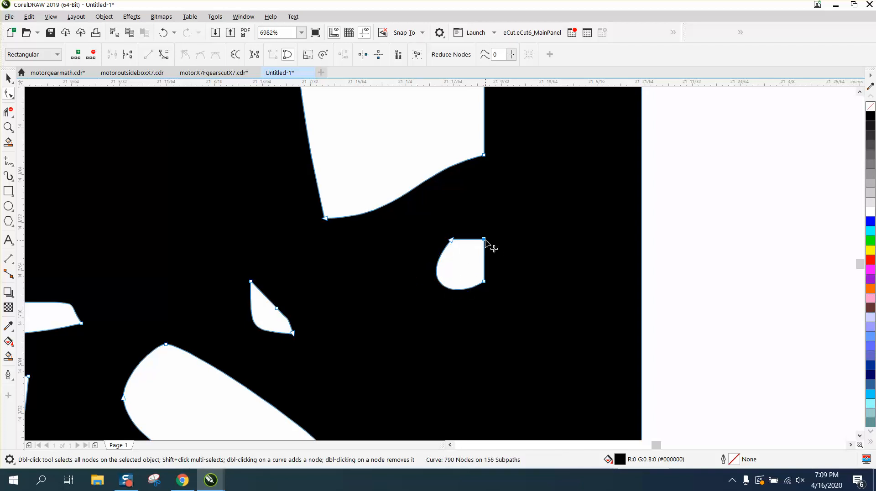
key(Delete)
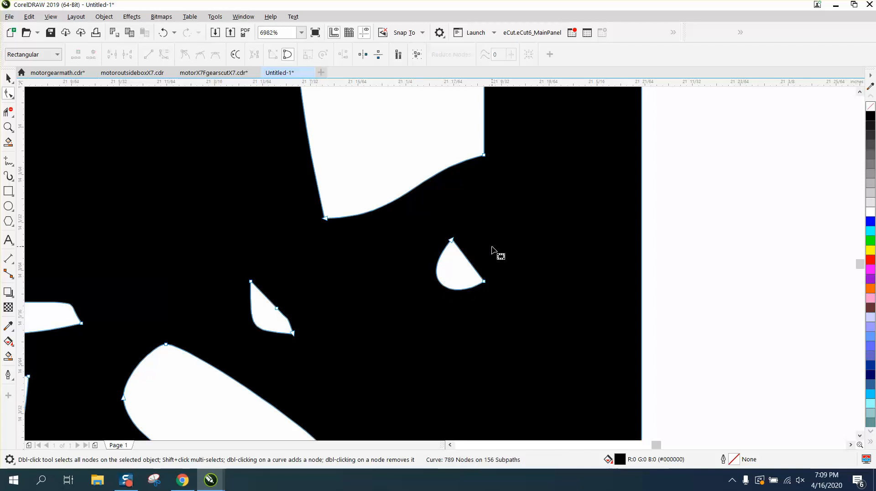
click(162, 32)
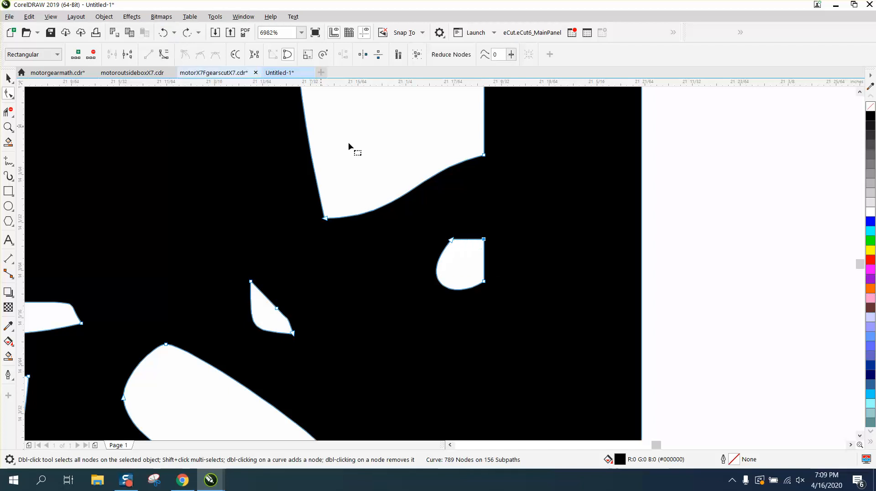
click(651, 245)
Step: Convert the small opening's straight top edge to a curve and bend it upward near its right corner
click(484, 239)
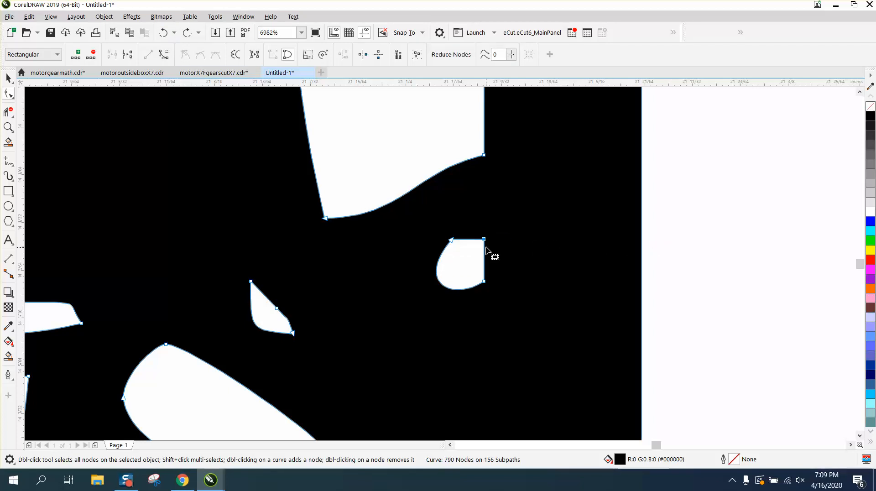
right_click(484, 241)
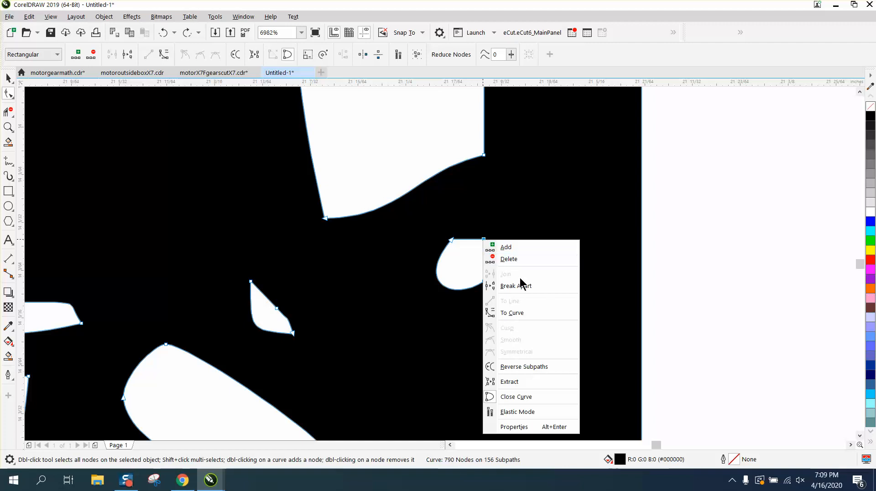
click(516, 313)
drag(473, 238, 482, 218)
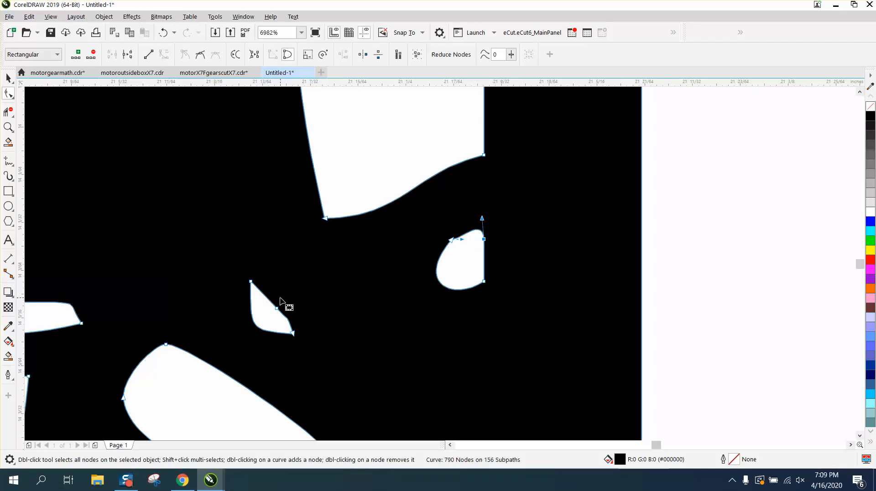
Step: Smart-fill the middle panel's frame and tree region with yellow
scroll(299, 307, down, 6)
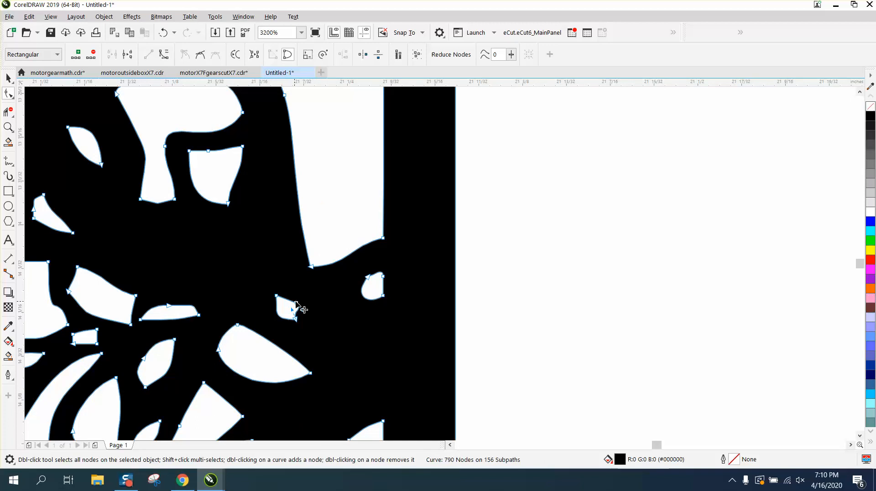
scroll(579, 314, down, 1)
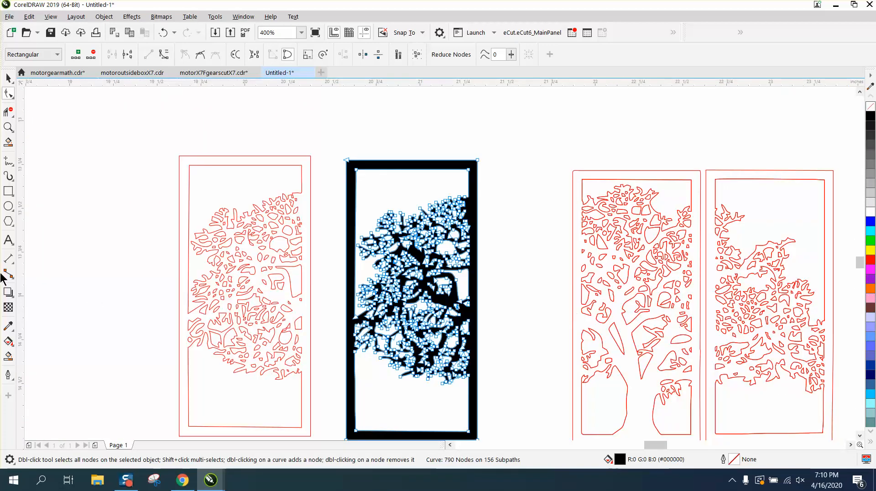
click(8, 355)
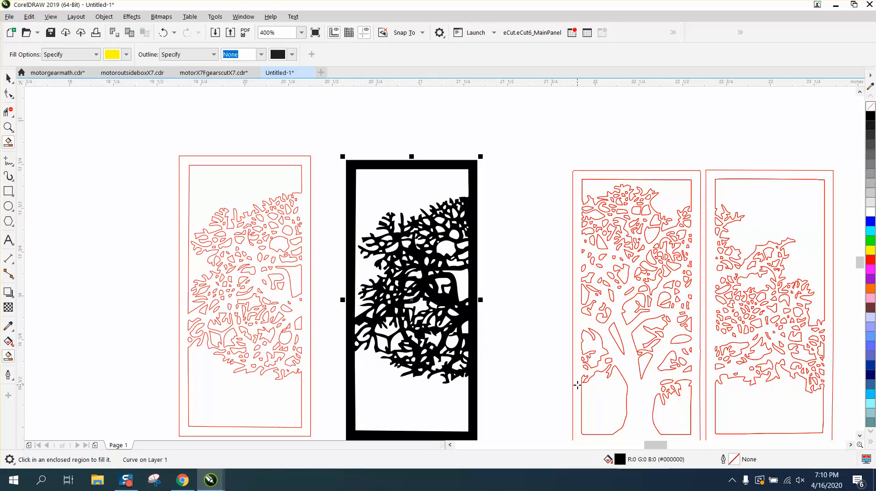
click(577, 385)
Step: Remove the fill from the black tree panel and give it a red outline
click(8, 78)
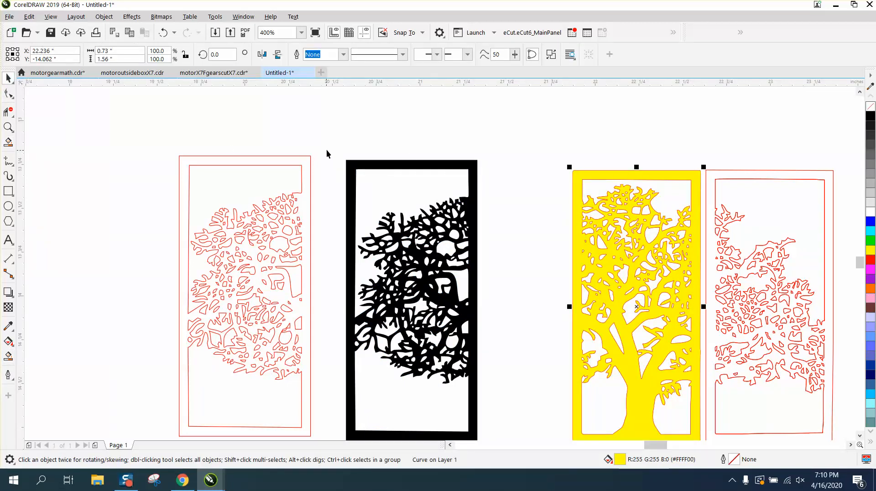
drag(328, 153, 513, 426)
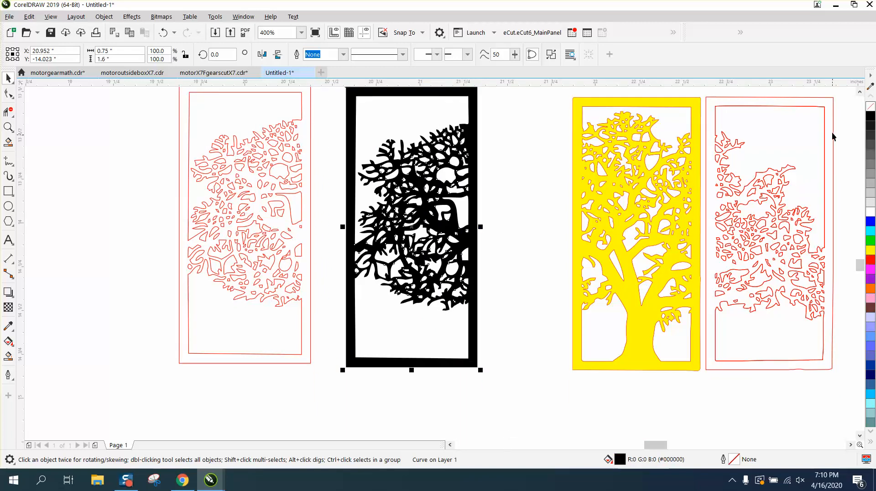
click(870, 107)
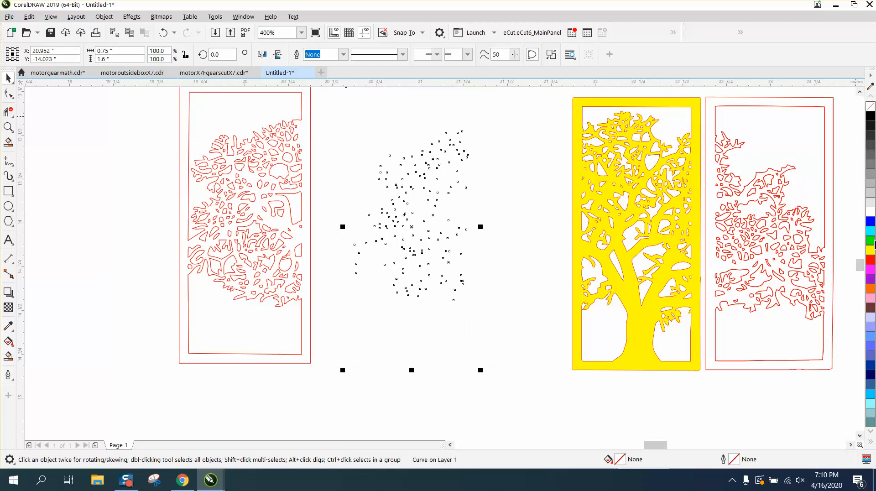
right_click(870, 260)
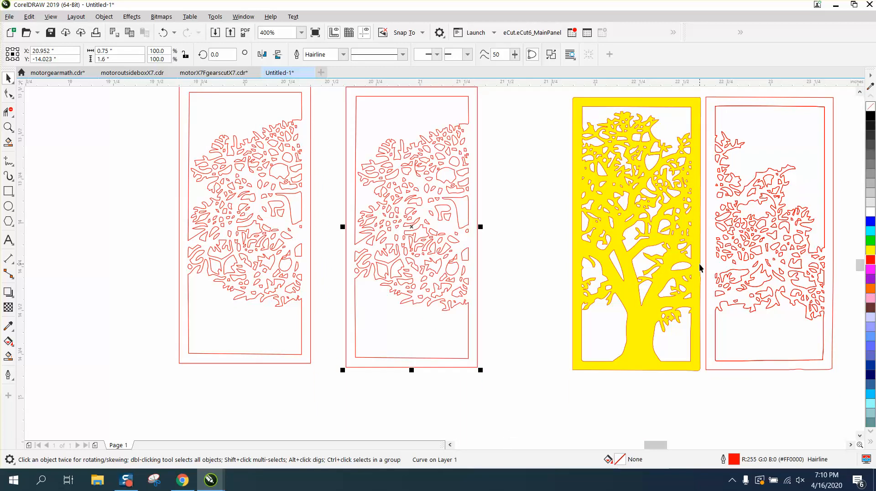
Step: Move the newly outlined panel beyond the empty rectangle and resize it to 12 inches wide by 18 inches high
scroll(594, 257, down, 1)
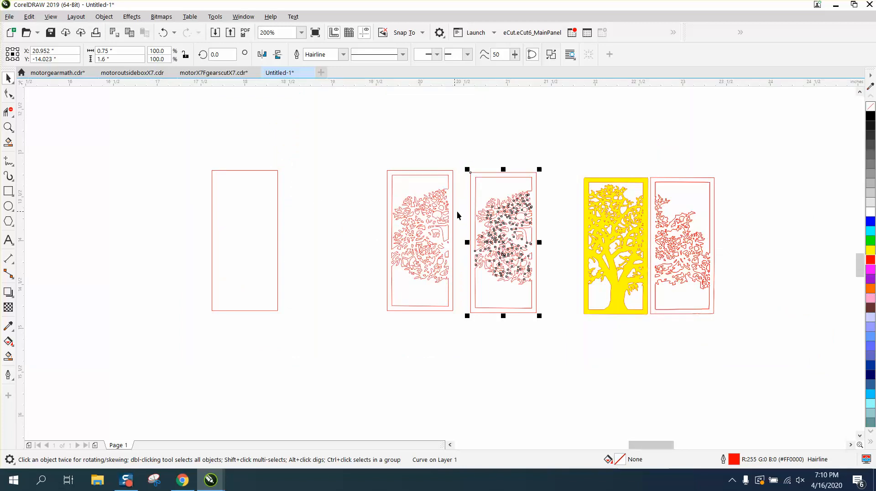
drag(501, 225, 128, 229)
drag(125, 51, 77, 54)
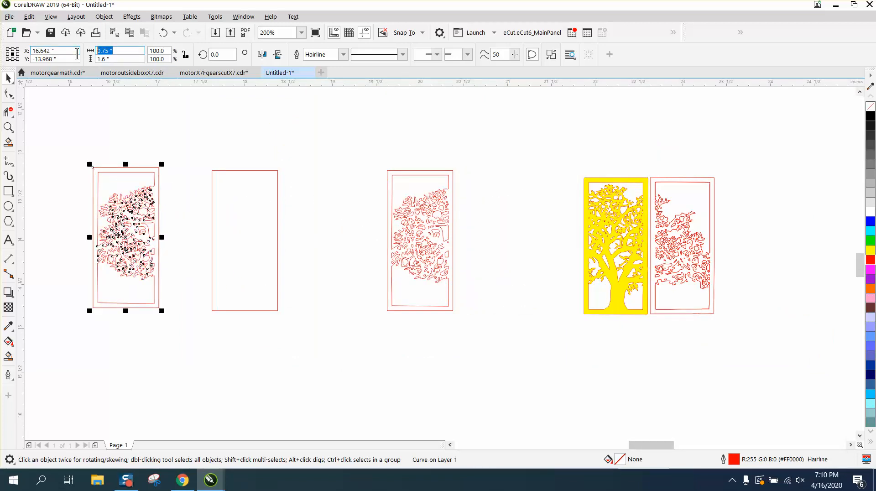
text(12)
key(Tab)
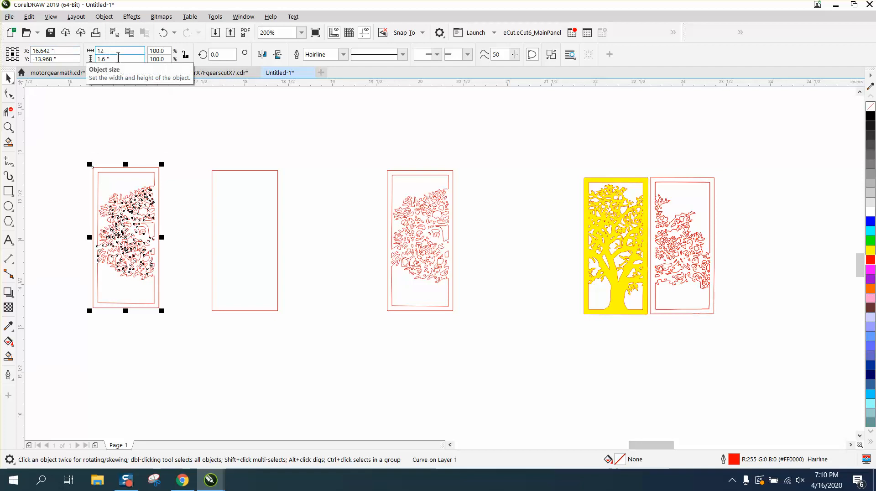
text(18)
key(Return)
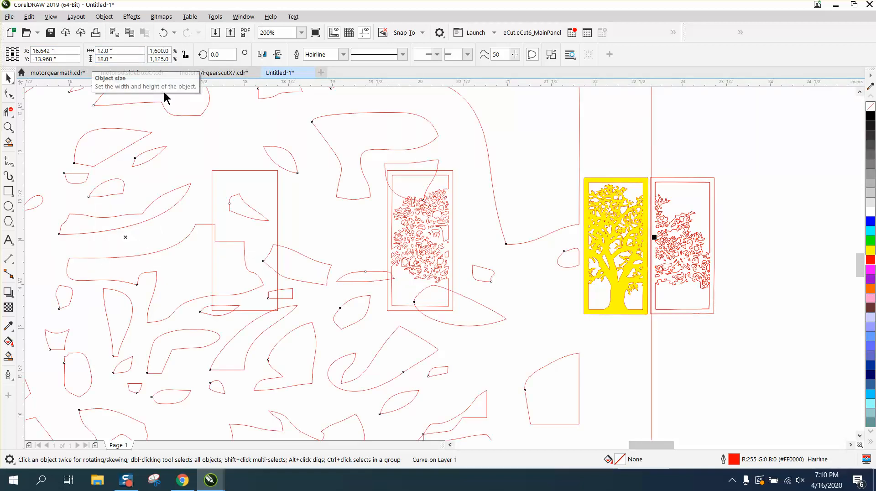
Step: Move the enlarged panel onto the page near its left edge and set its width to 8 inches
scroll(319, 224, down, 6)
drag(314, 224, 200, 218)
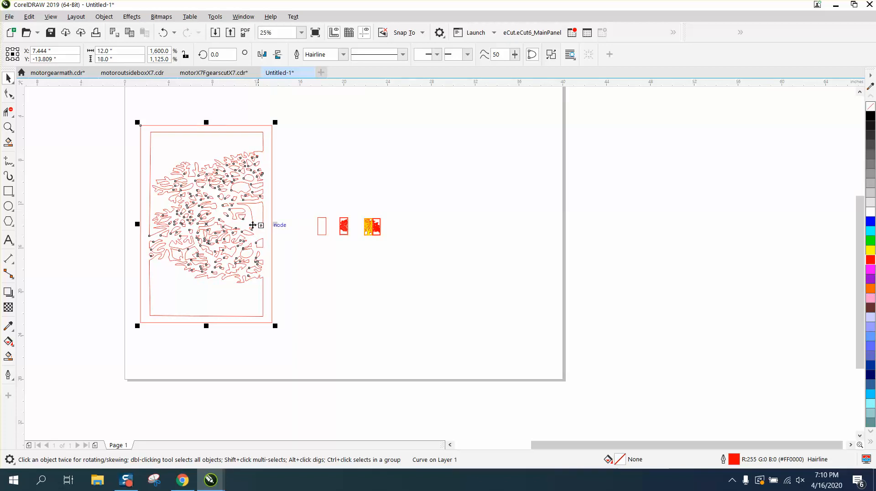
click(8, 128)
drag(313, 317, 313, 317)
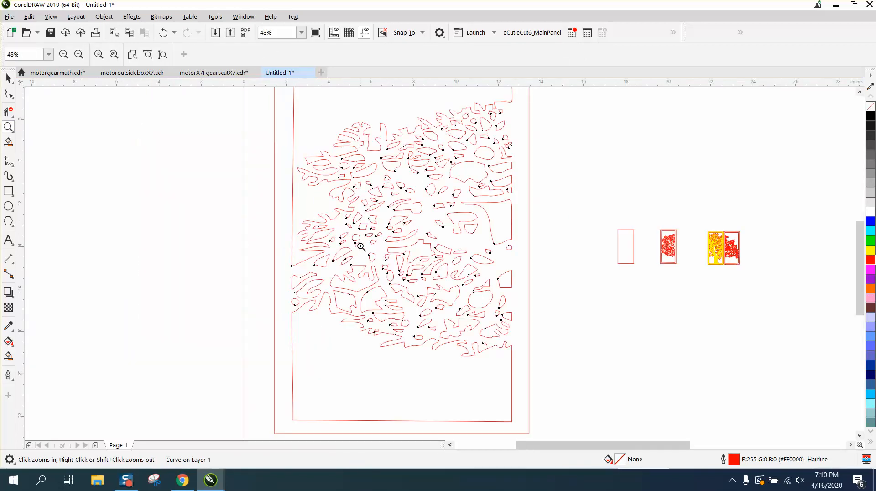
click(8, 79)
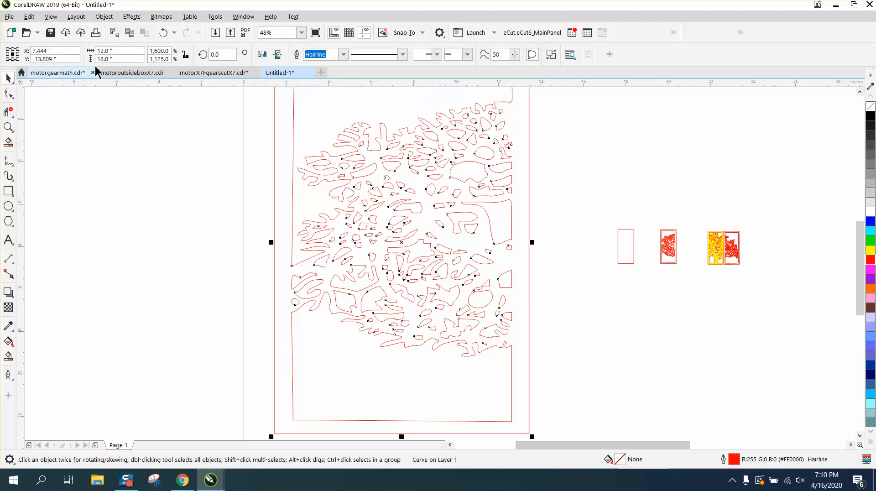
drag(118, 51, 87, 54)
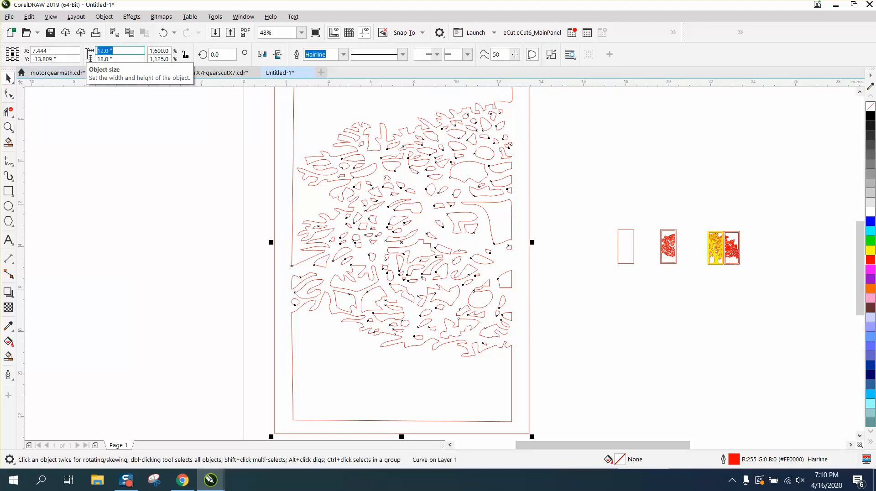
text(8)
key(Return)
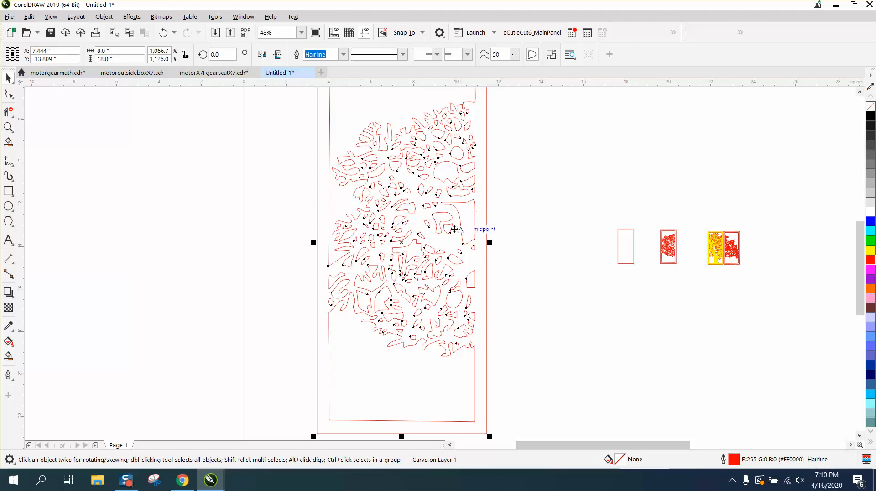
Step: Scale the small grouped copy of the same tree panel proportionally to 500 percent
scroll(451, 230, down, 2)
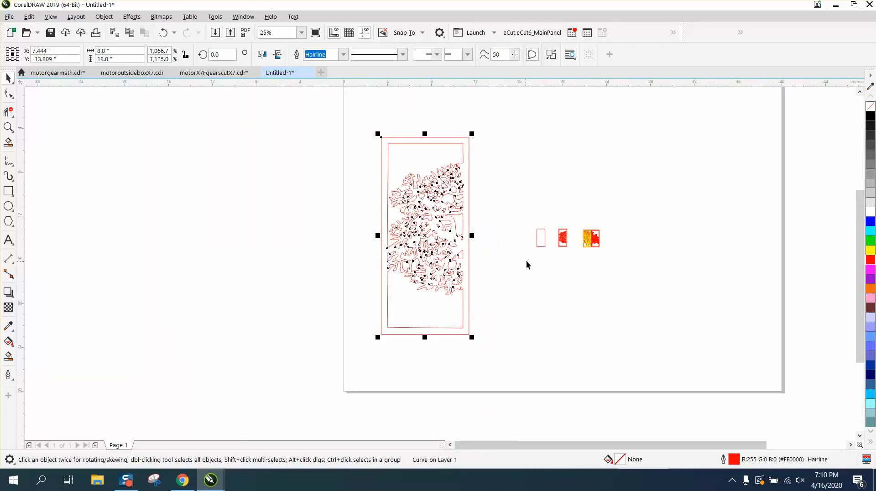
click(10, 128)
drag(576, 259, 576, 259)
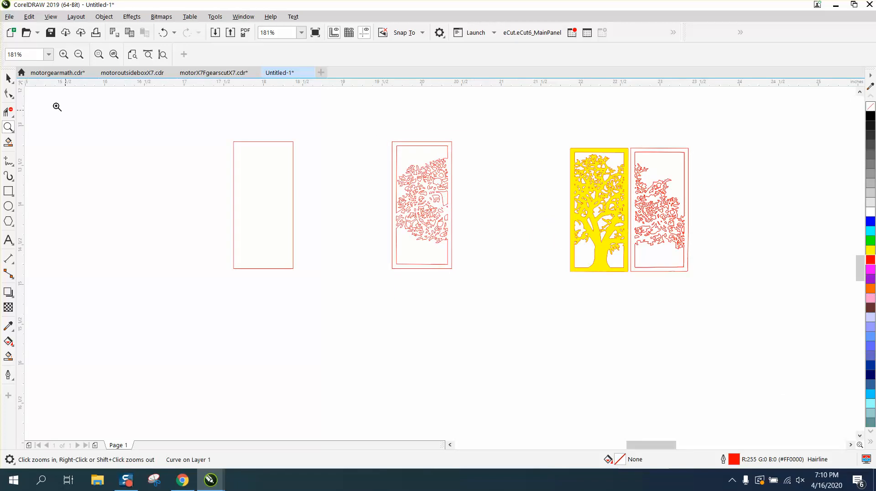
click(8, 79)
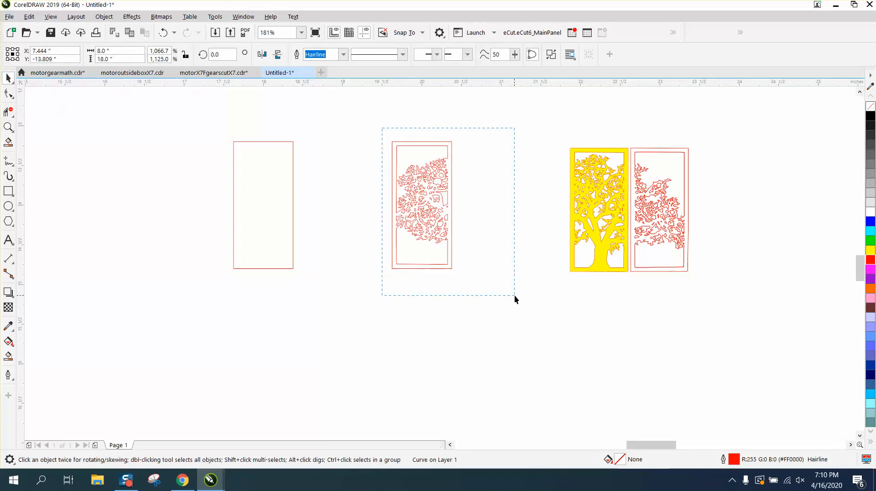
drag(514, 295, 517, 296)
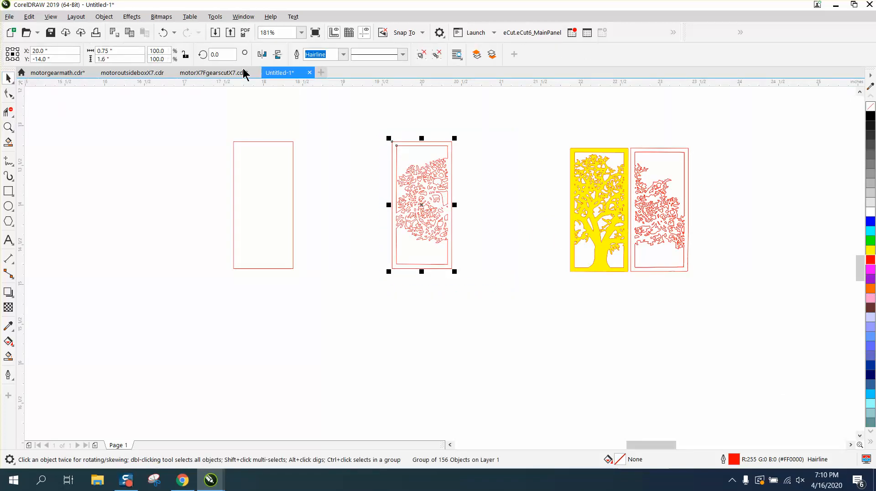
click(158, 51)
text(5)
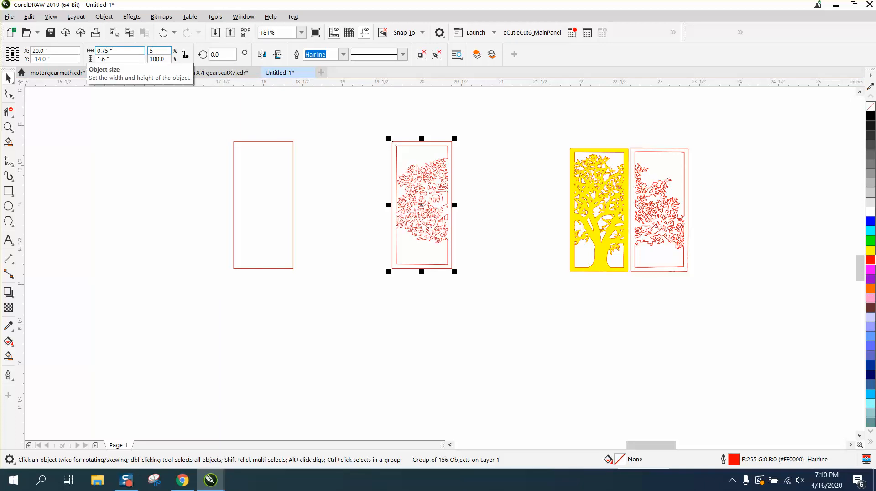
text(00)
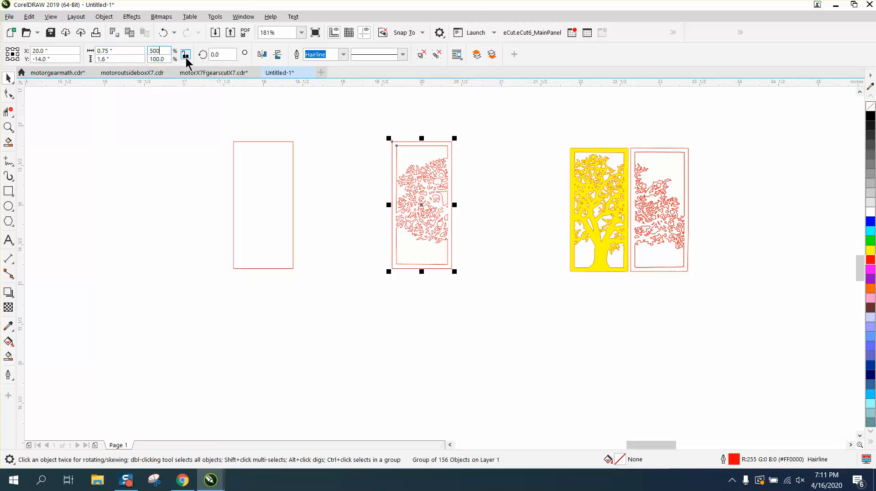
key(Return)
click(165, 33)
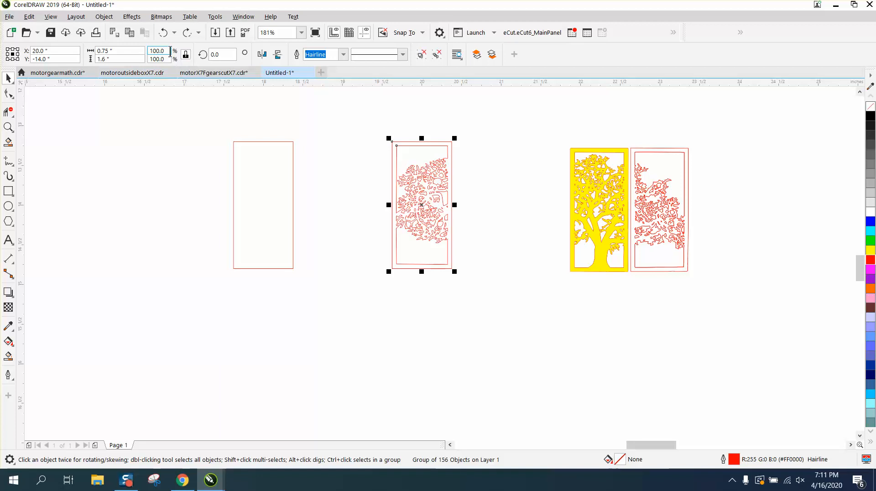
text(500)
key(Return)
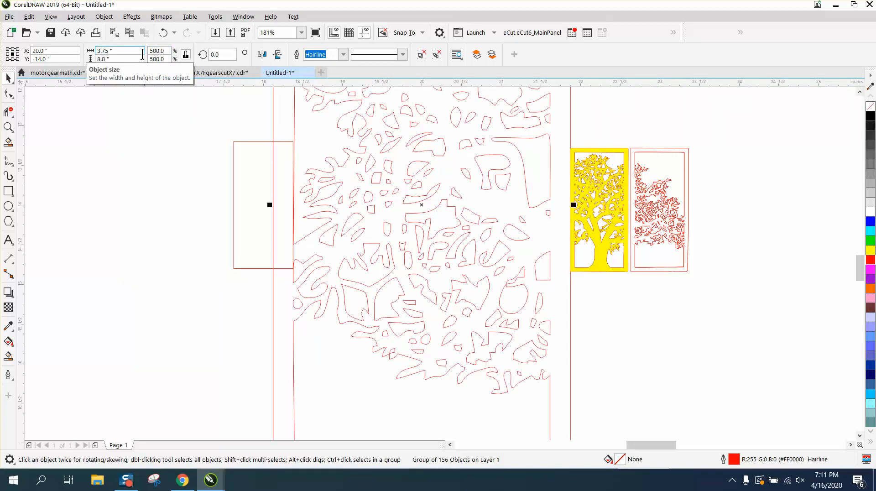
Step: Move the grouped panel toward the large panel and enlarge it proportionally to about 8.19 by 17.47 inches
scroll(381, 172, down, 2)
scroll(409, 184, down, 4)
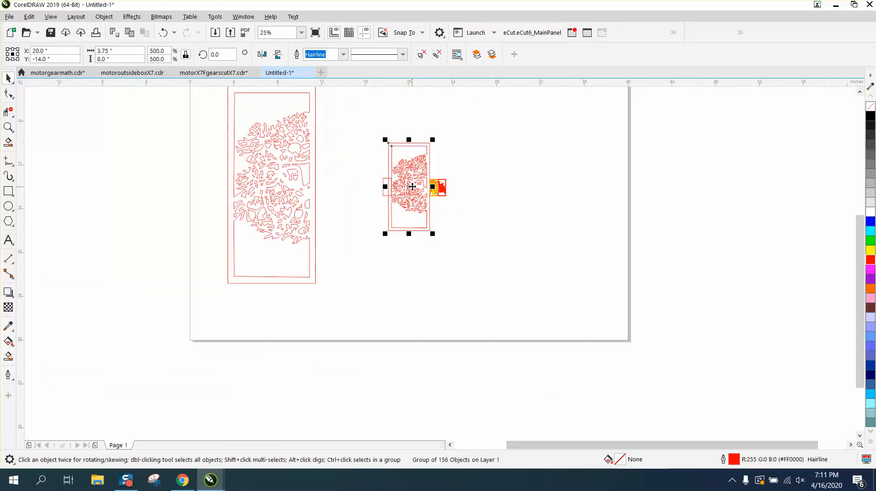
drag(410, 191, 351, 193)
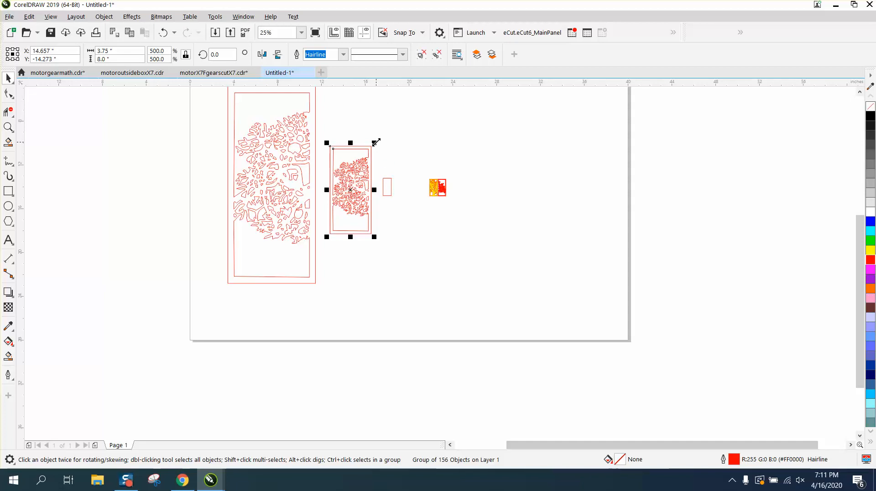
drag(376, 142, 435, 150)
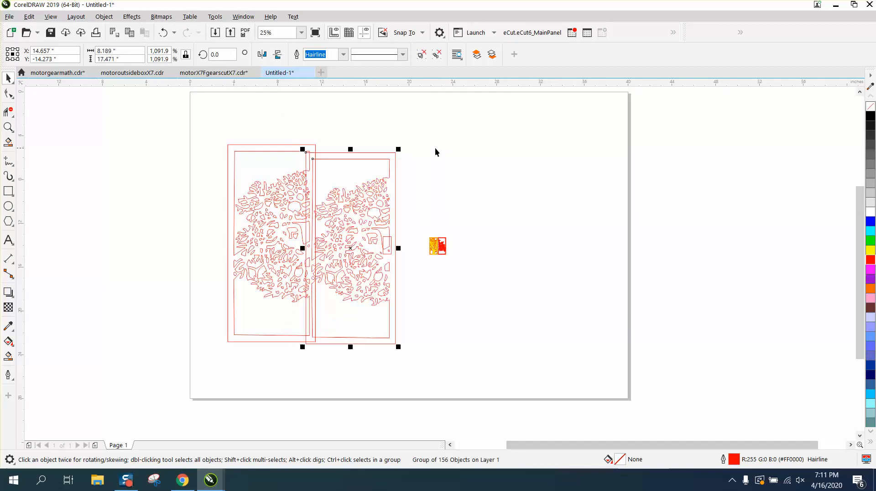
Step: Unlock the grouped panel's proportions and set its size to 8 inches wide by 18 inches high
click(298, 150)
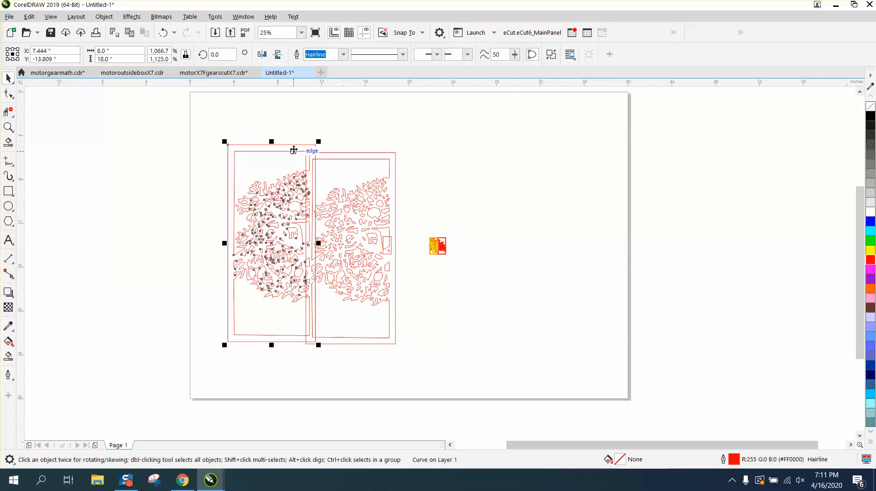
click(346, 158)
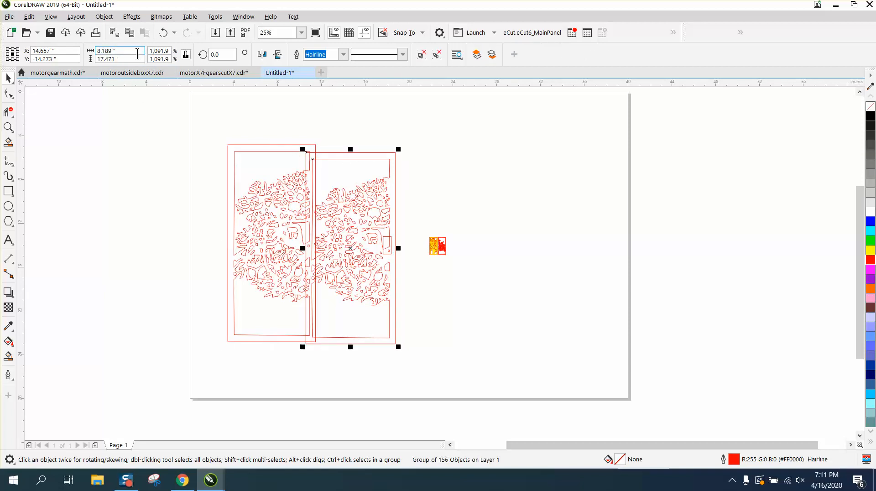
click(98, 51)
text(8)
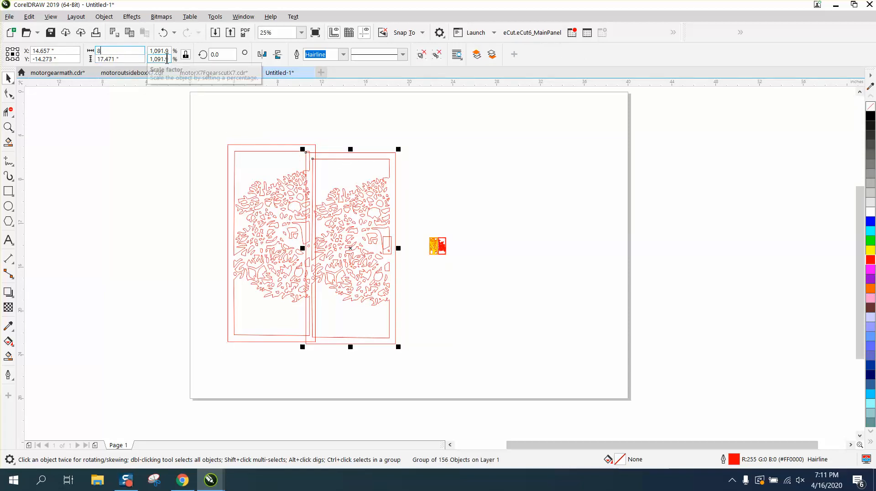
click(186, 56)
click(130, 61)
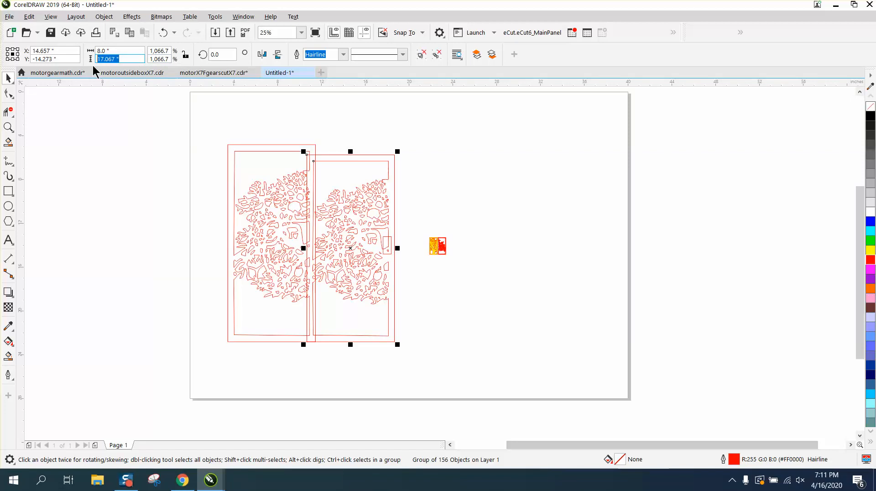
text(18)
key(Return)
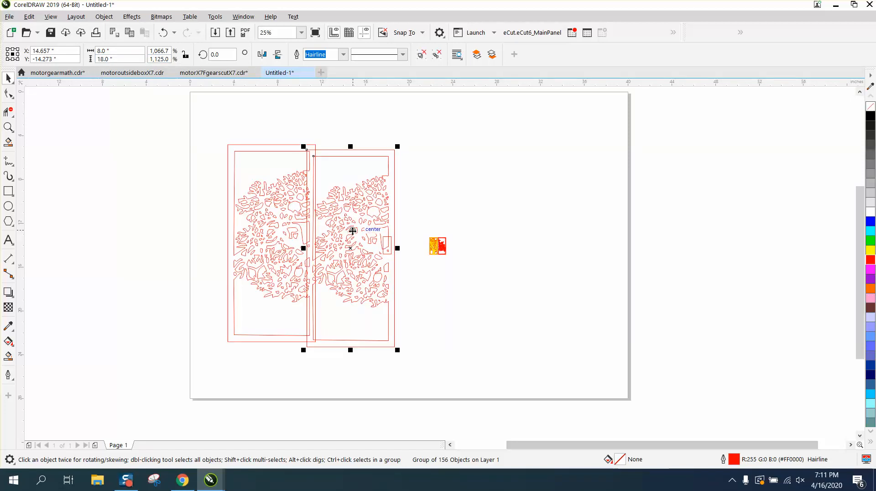
Step: Position the grouped panel directly beside the first large panel with a narrow gap and nearly level top edges
drag(354, 232, 364, 227)
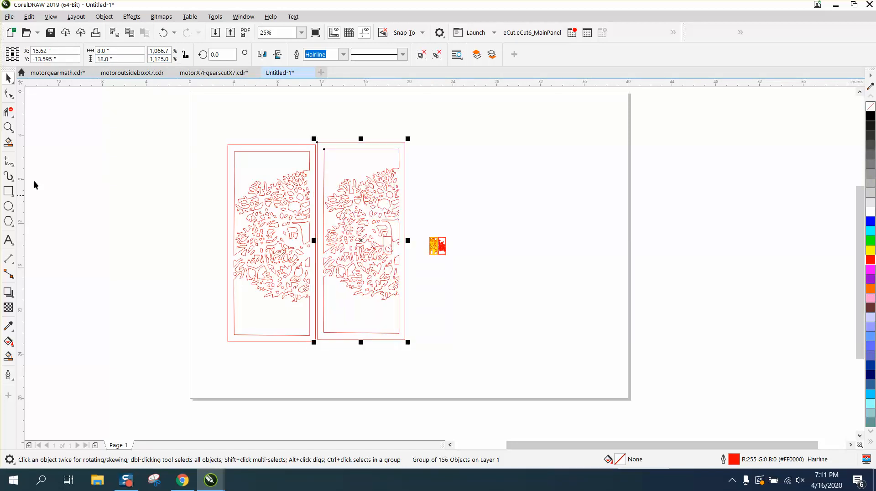
click(8, 126)
drag(230, 135, 406, 283)
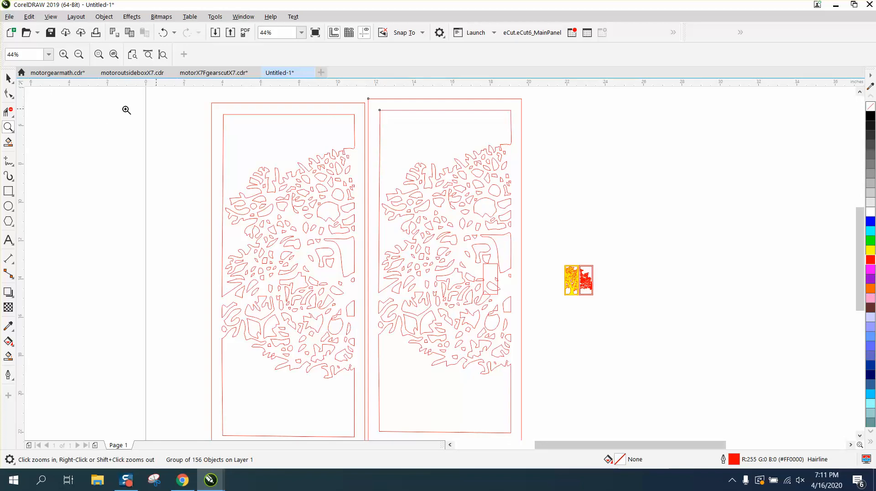
click(11, 78)
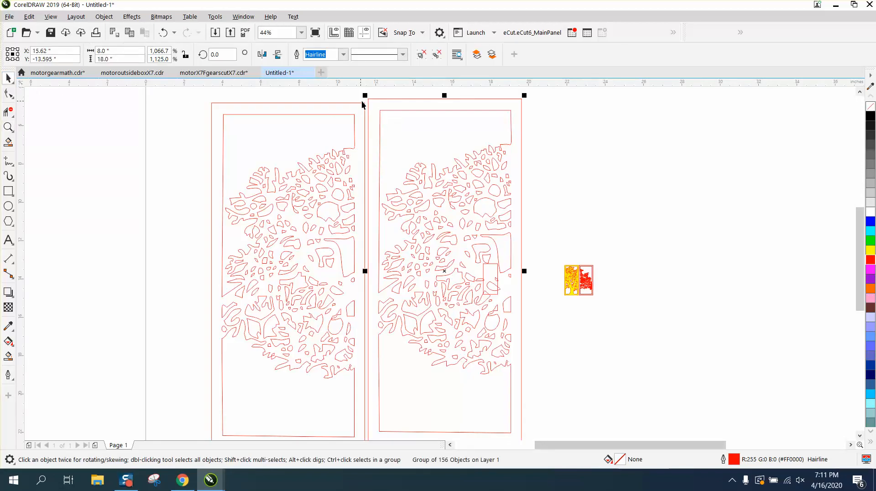
drag(365, 97, 367, 102)
Step: Move the small yellow and red outlined panels farther away from the two large panels, toward the page's right edge
scroll(302, 104, down, 3)
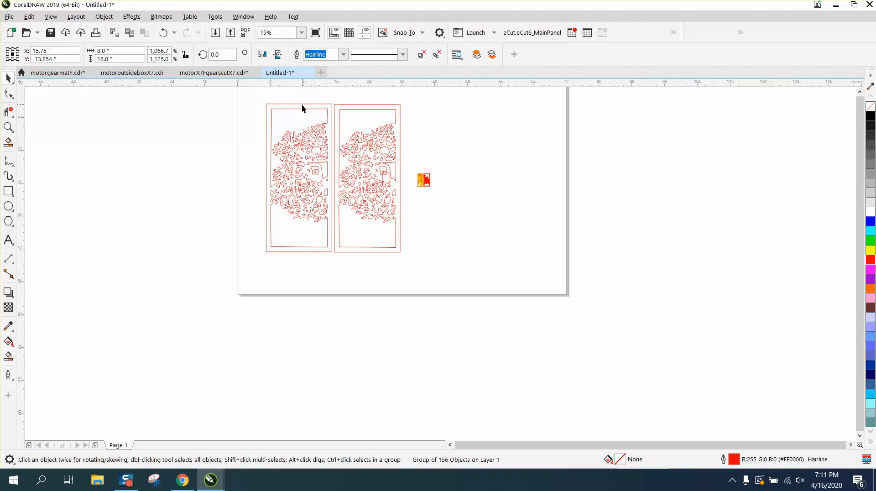
scroll(302, 104, down, 2)
drag(385, 133, 417, 138)
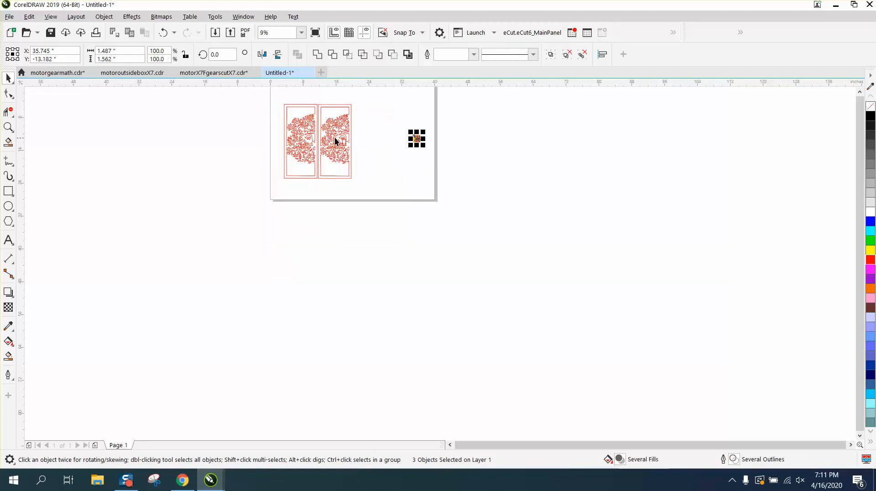
Step: Align the two large panels and the small rectangle by their top edges and then by their bottom edges
click(8, 127)
drag(272, 93, 413, 218)
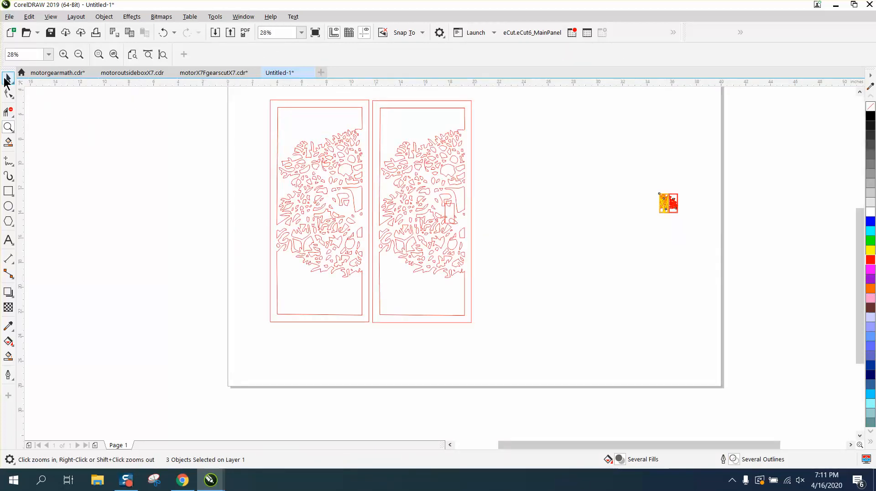
click(7, 80)
drag(240, 94, 520, 336)
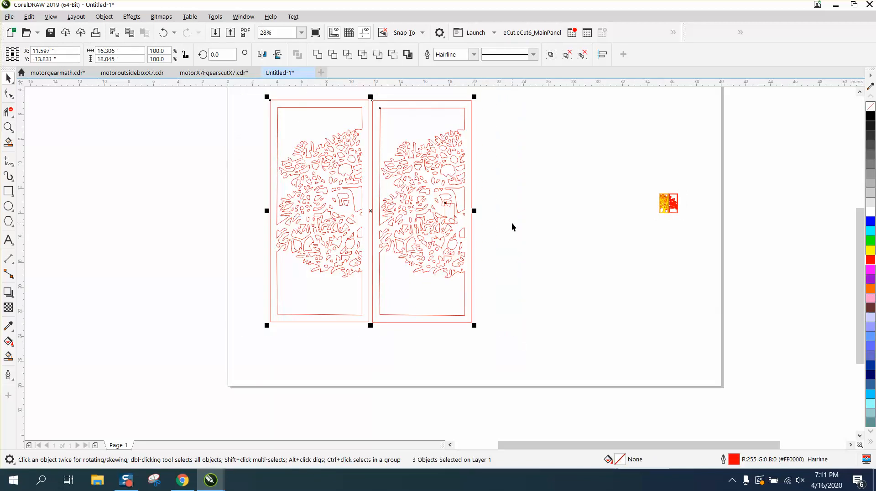
key(t)
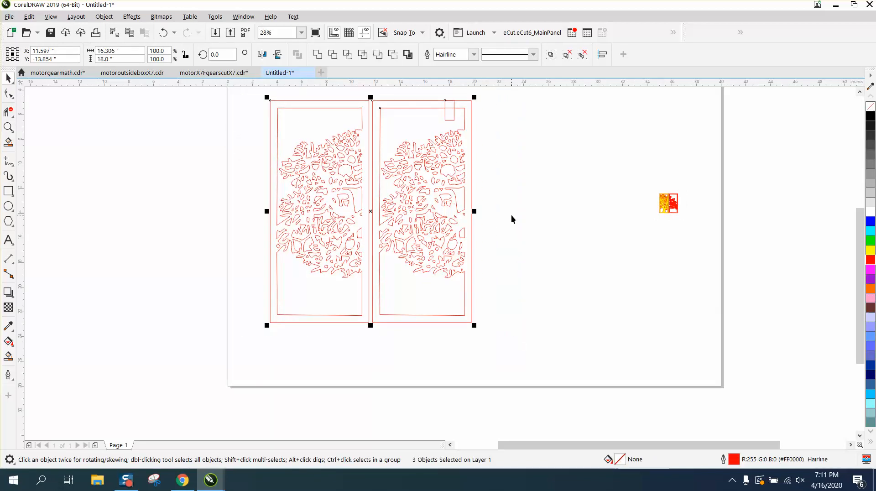
key(b)
click(498, 291)
Step: Delete the small empty rectangle overlapping the second large panel's bottom frame
click(454, 308)
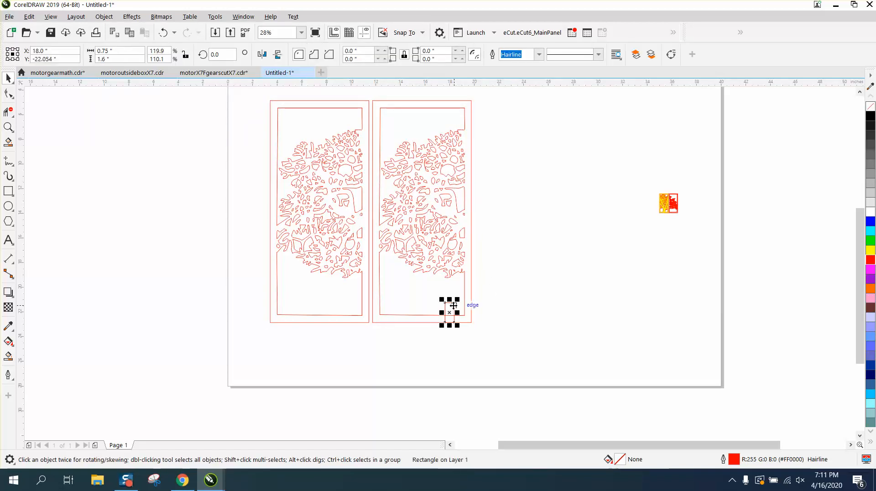
key(Delete)
scroll(430, 255, down, 2)
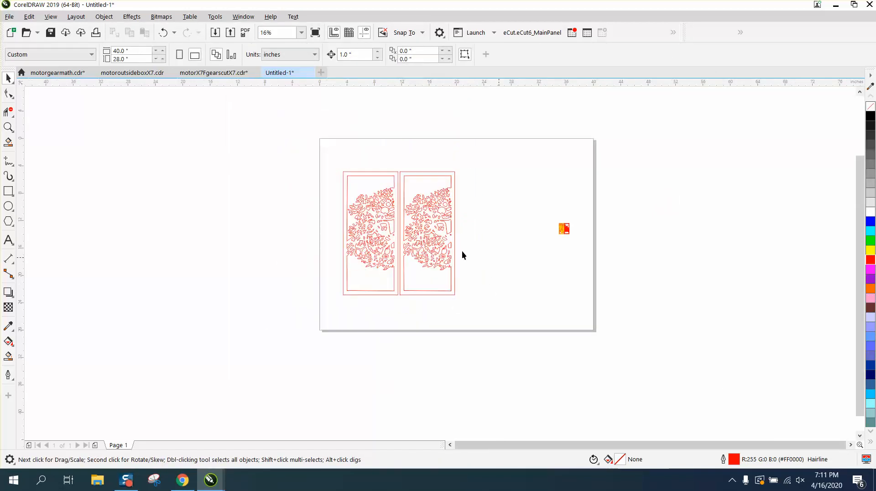